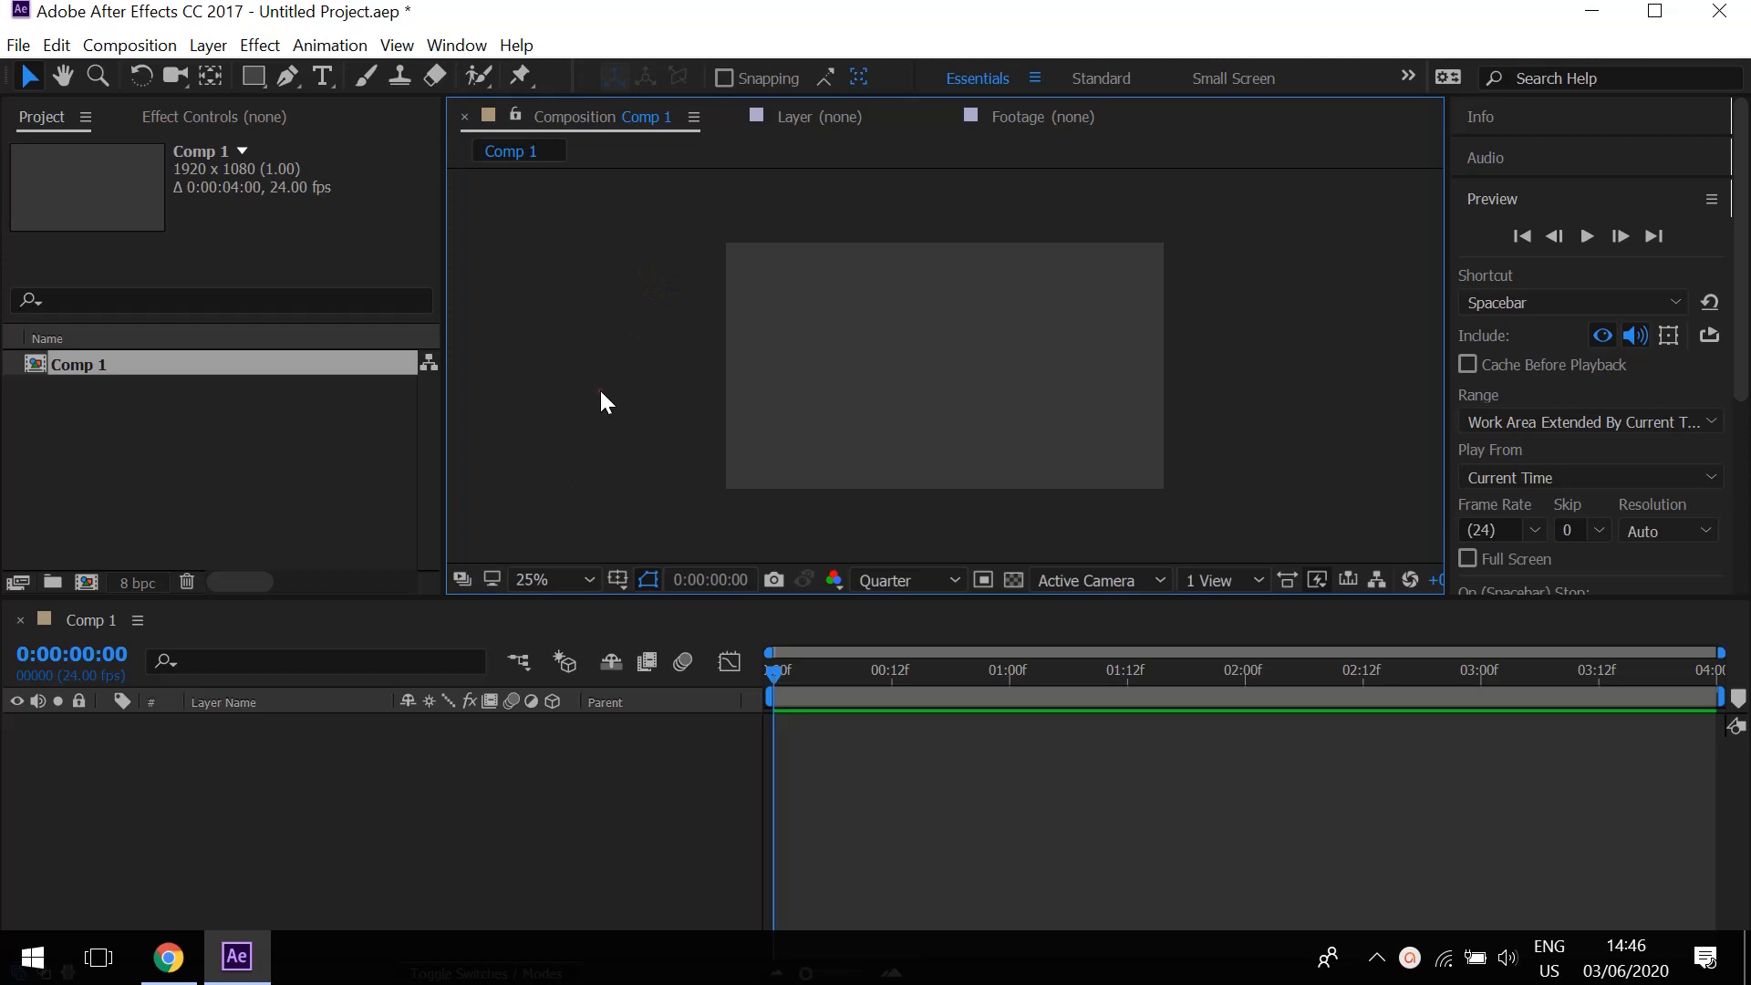
{"action": "left_click", "coordinate": [215, 51]}
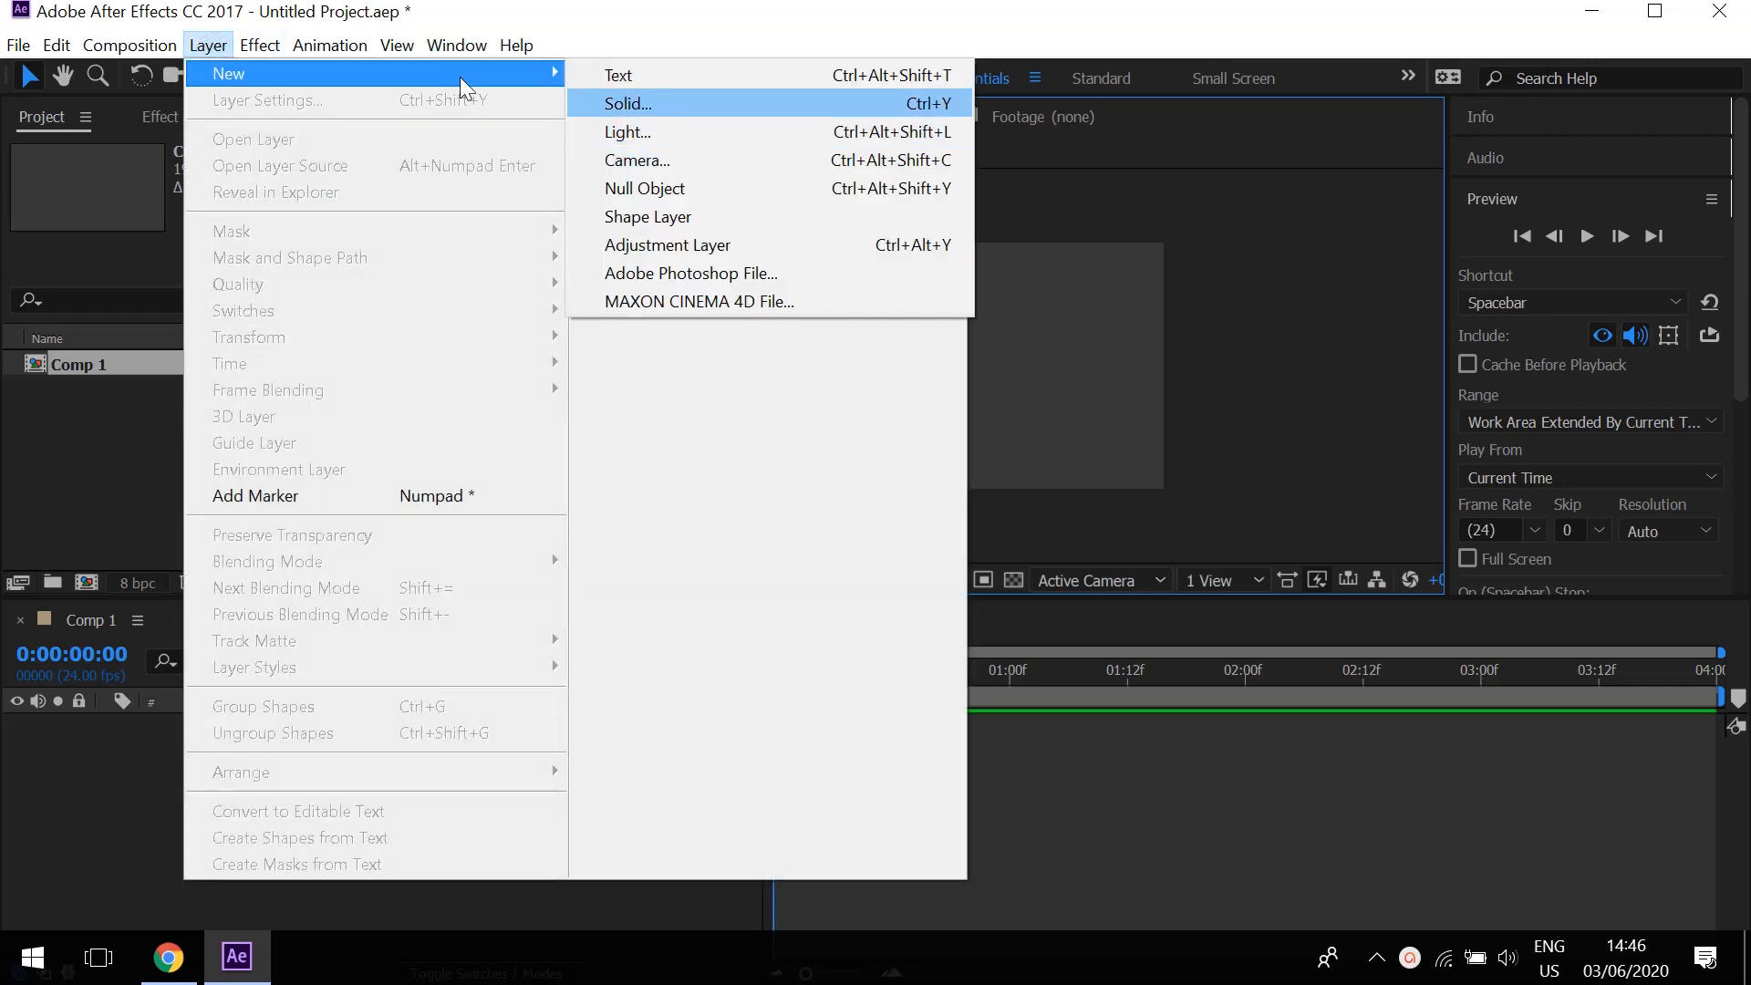
{"action": "left_click", "coordinate": [219, 41]}
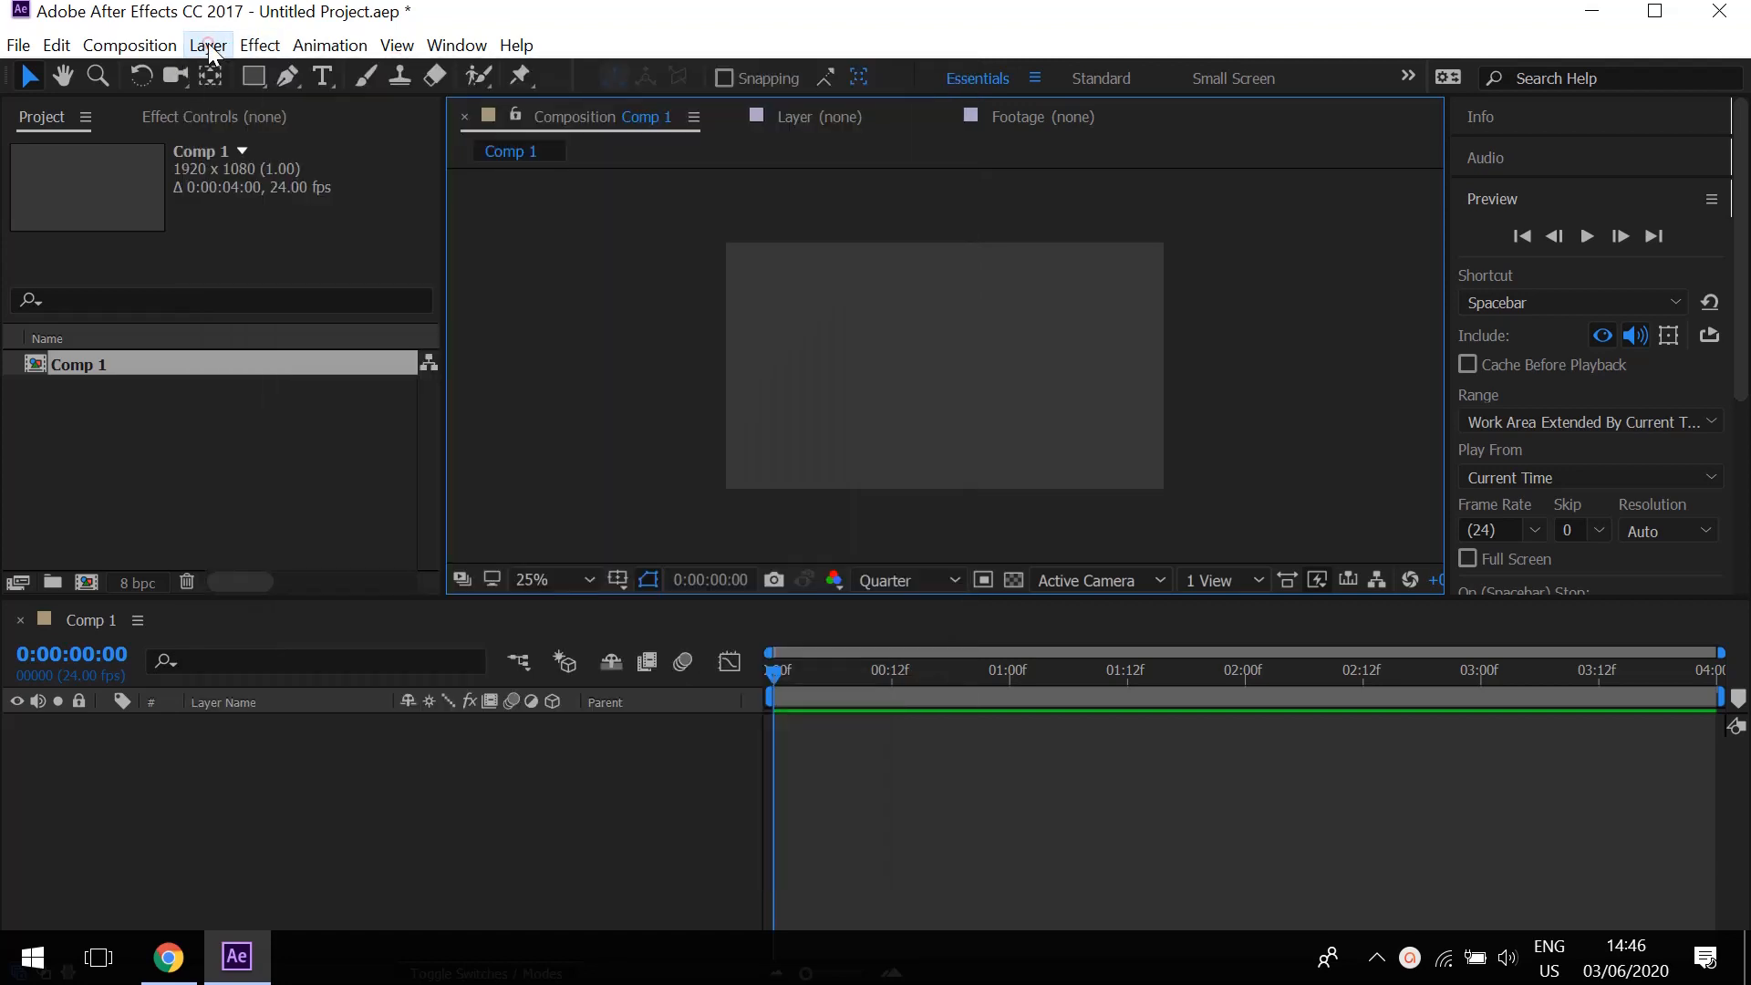
{"action": "left_click", "coordinate": [210, 51]}
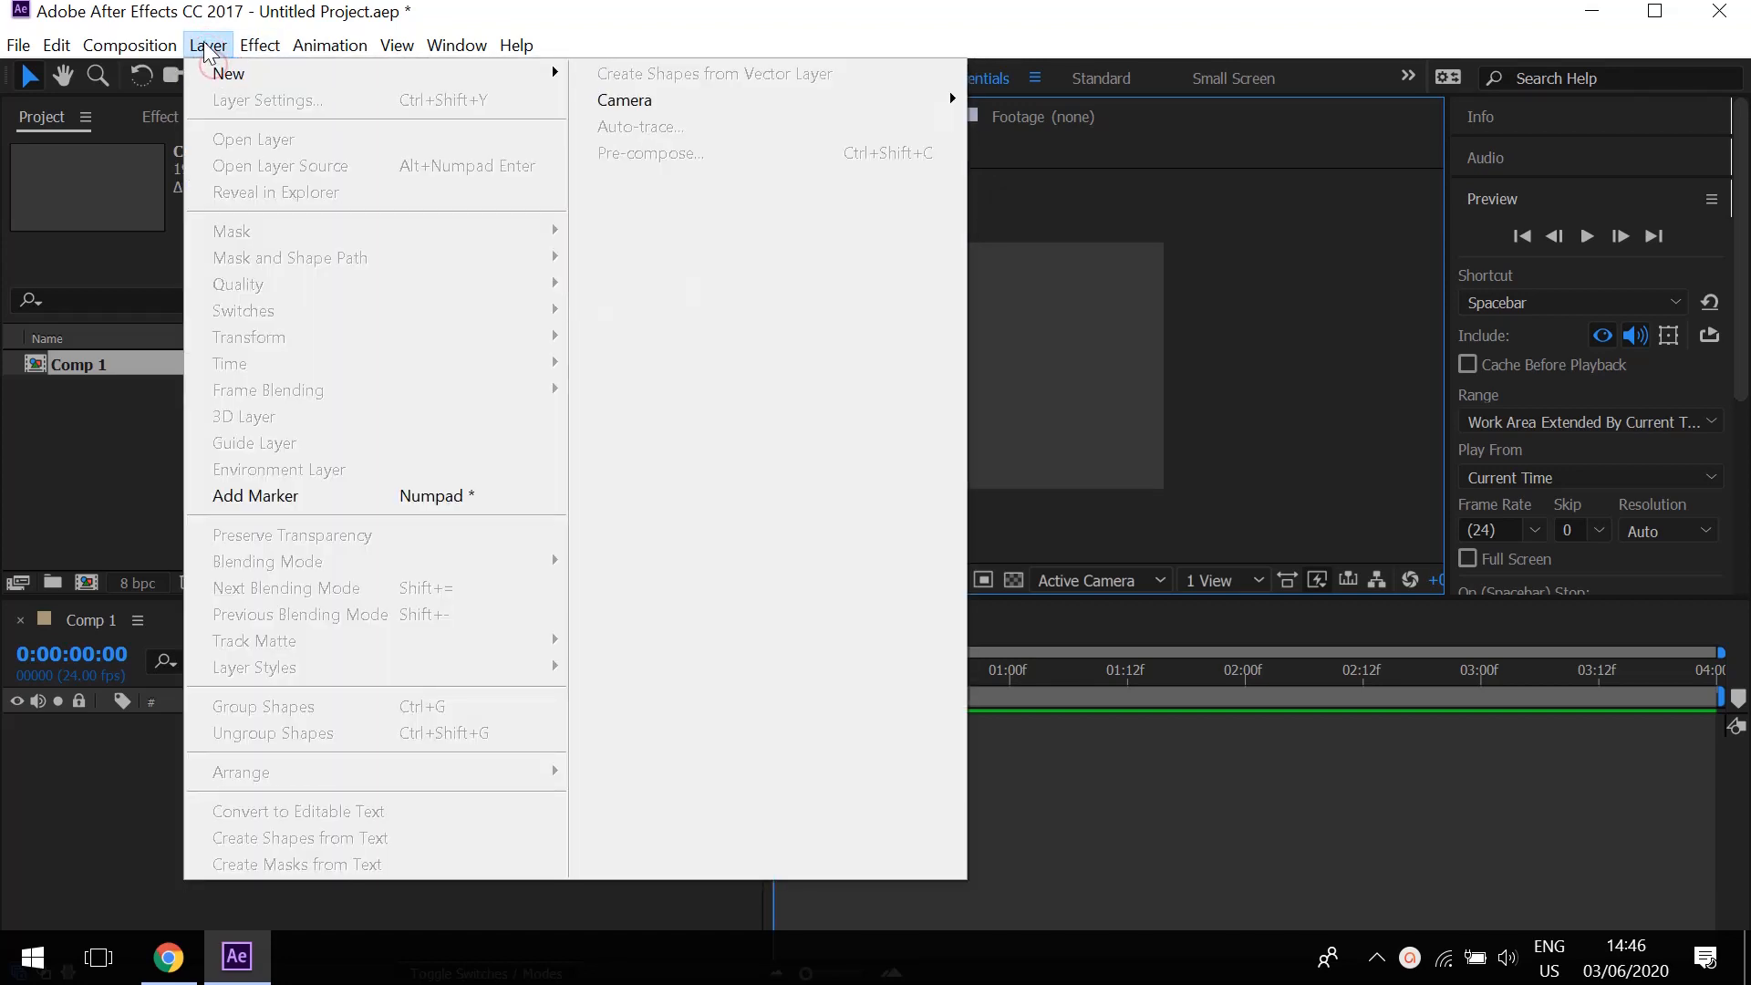
{"action": "left_click", "coordinate": [208, 44]}
Draw a small magenta rectangle in the upper left part of the composition and remove its stroke.
{"action": "left_click", "coordinate": [255, 78]}
{"action": "left_click", "coordinate": [823, 299]}
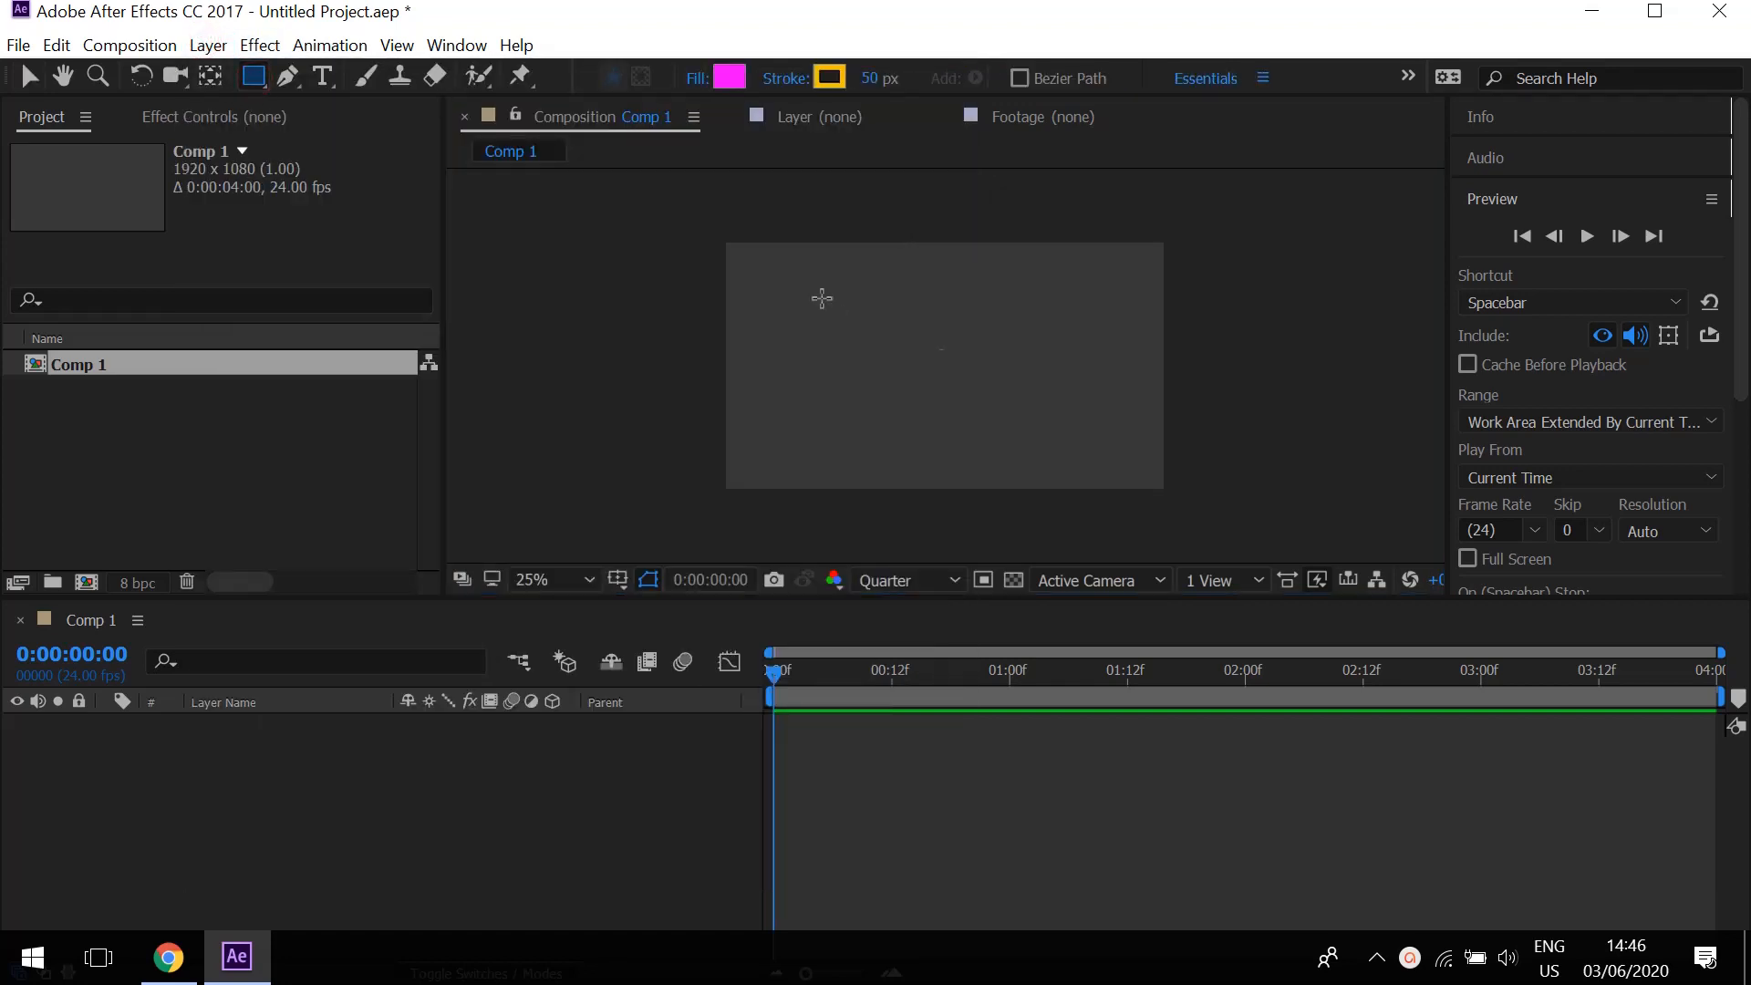
{"action": "left_click_drag", "start_coordinate": [984, 392], "coordinate": [907, 348]}
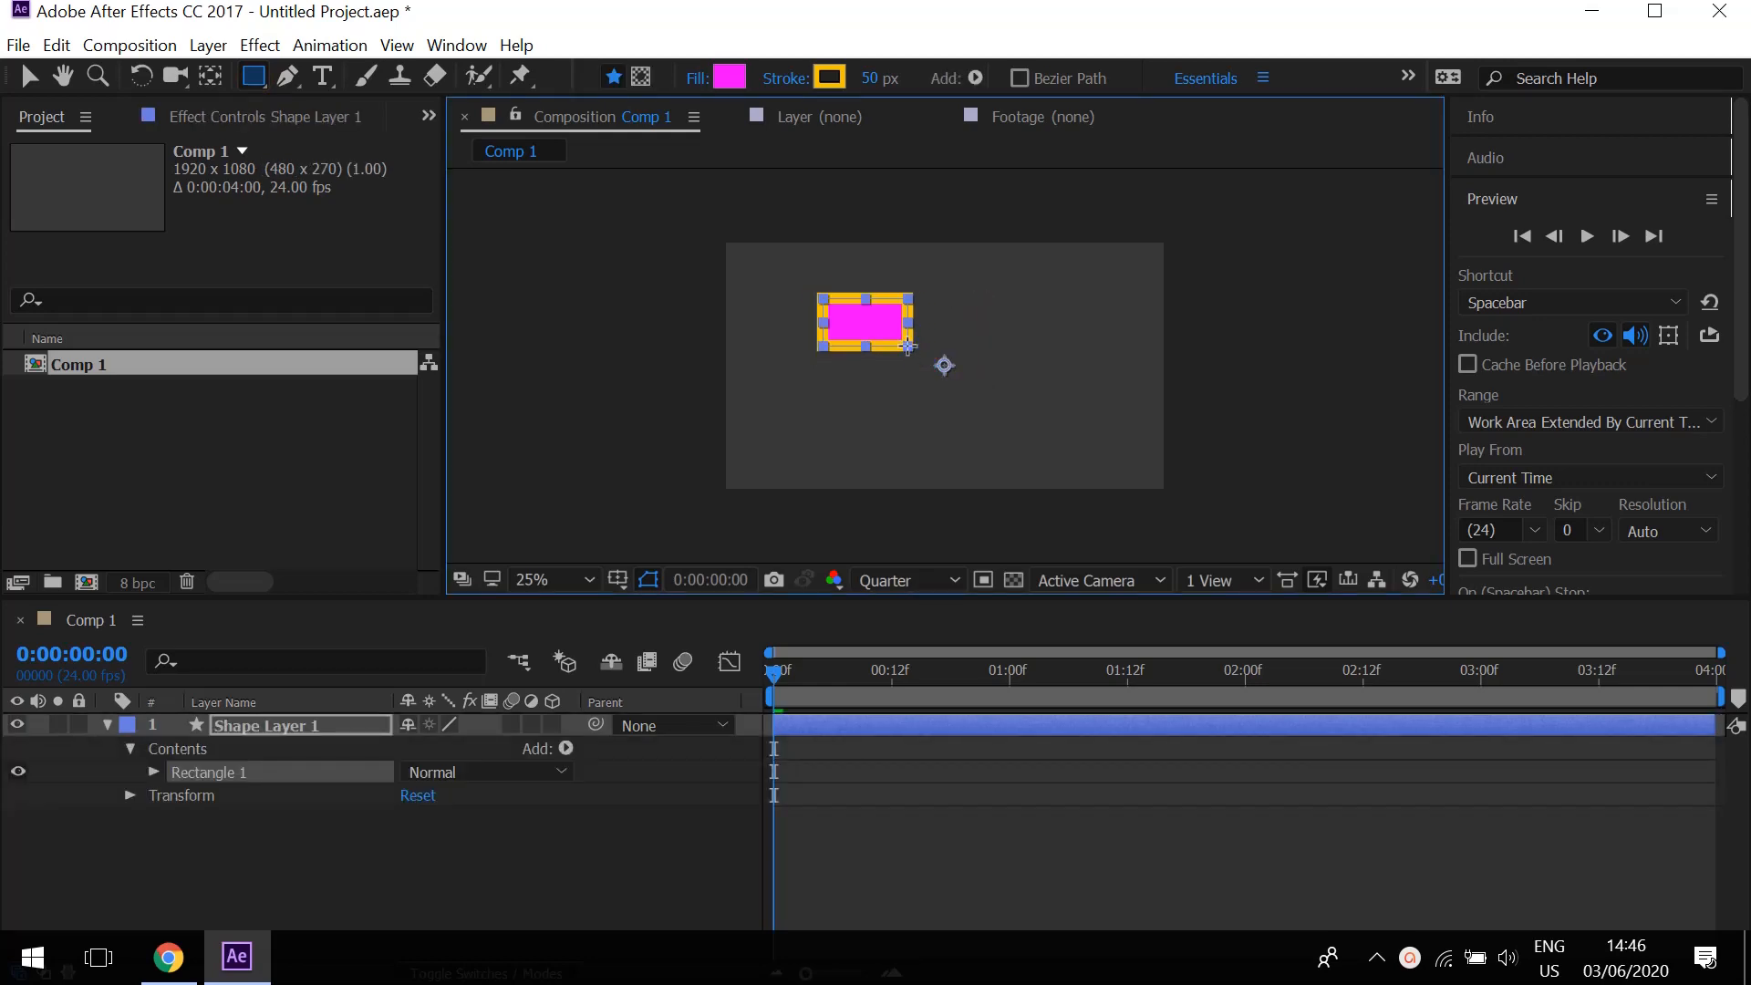
{"action": "left_click", "coordinate": [790, 78]}
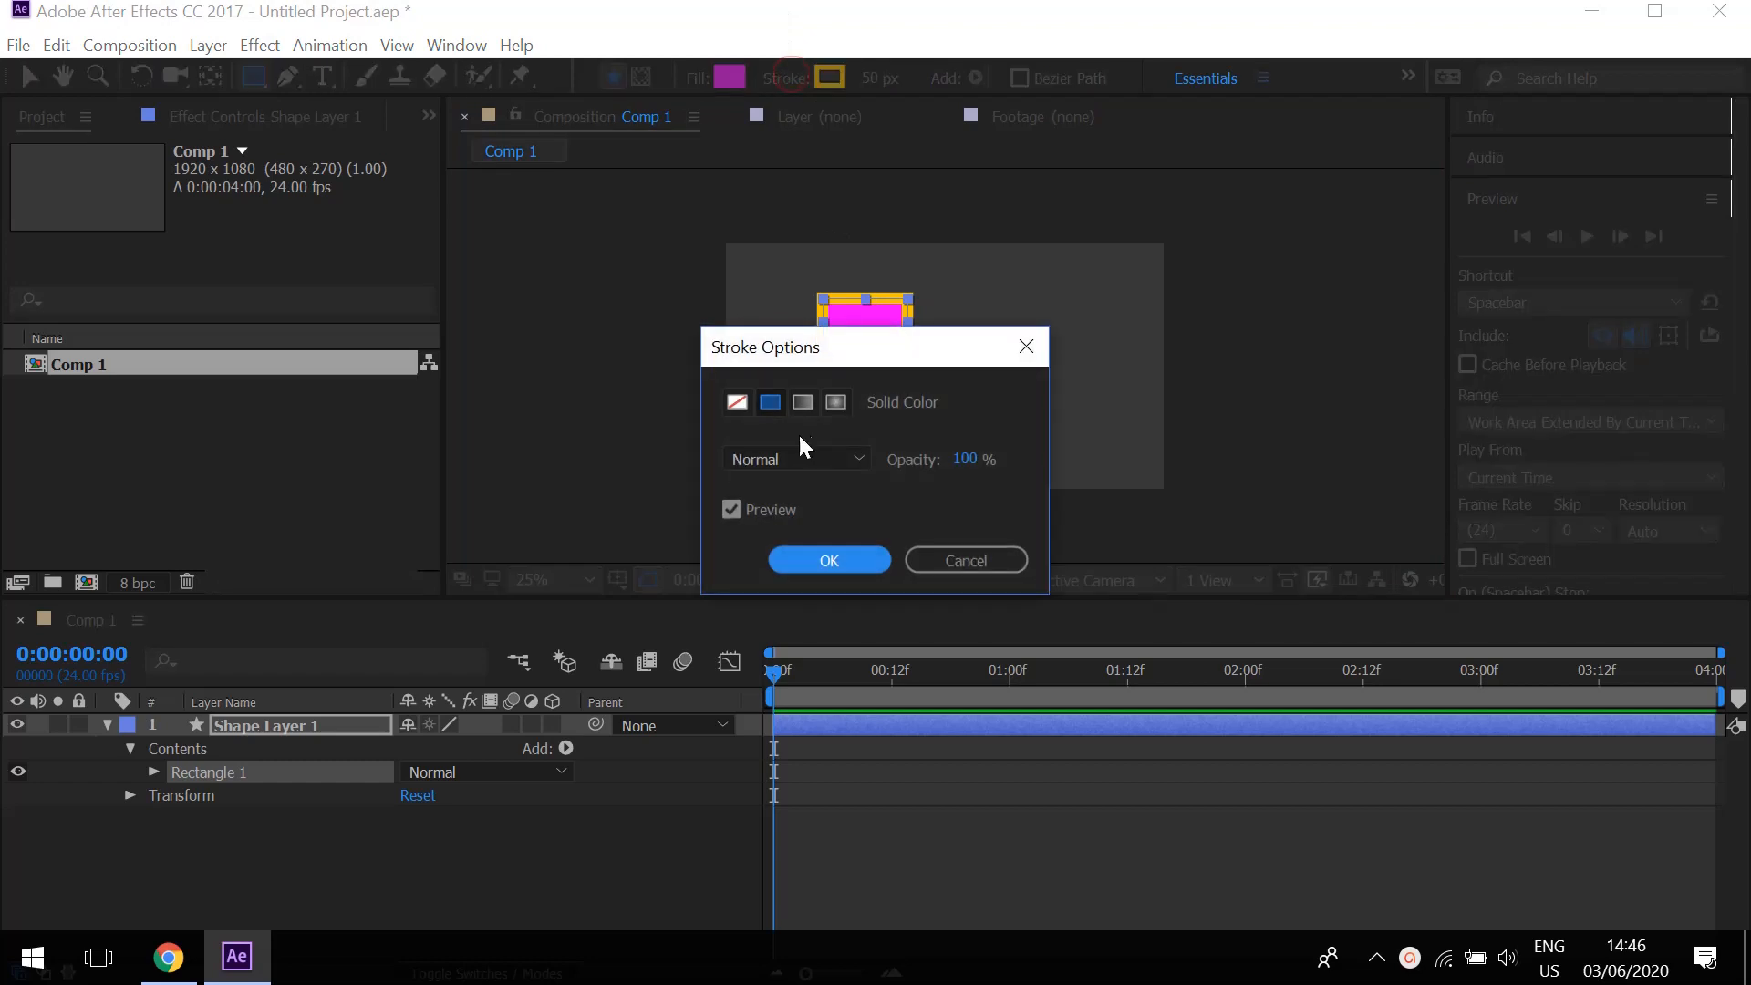
{"action": "left_click", "coordinate": [736, 402]}
{"action": "left_click", "coordinate": [819, 560]}
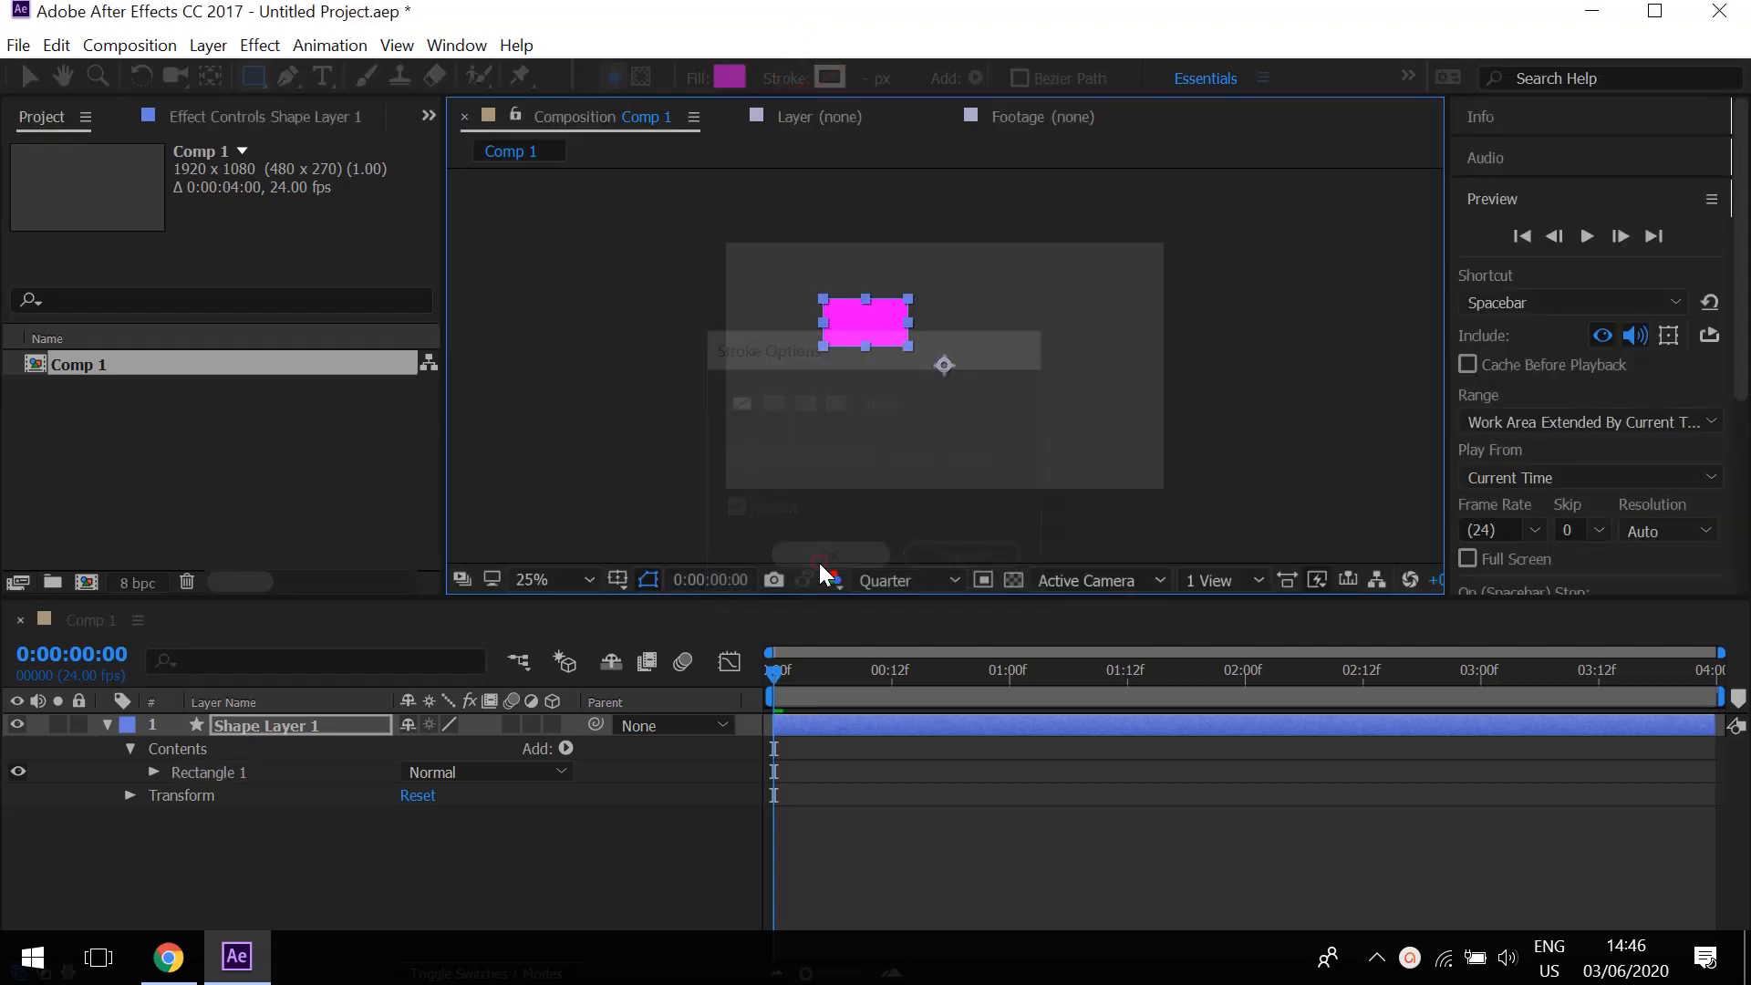
Draw a pentagon on its own shape layer to the right of the rectangle and fill it with blue.
{"action": "left_click", "coordinate": [258, 73]}
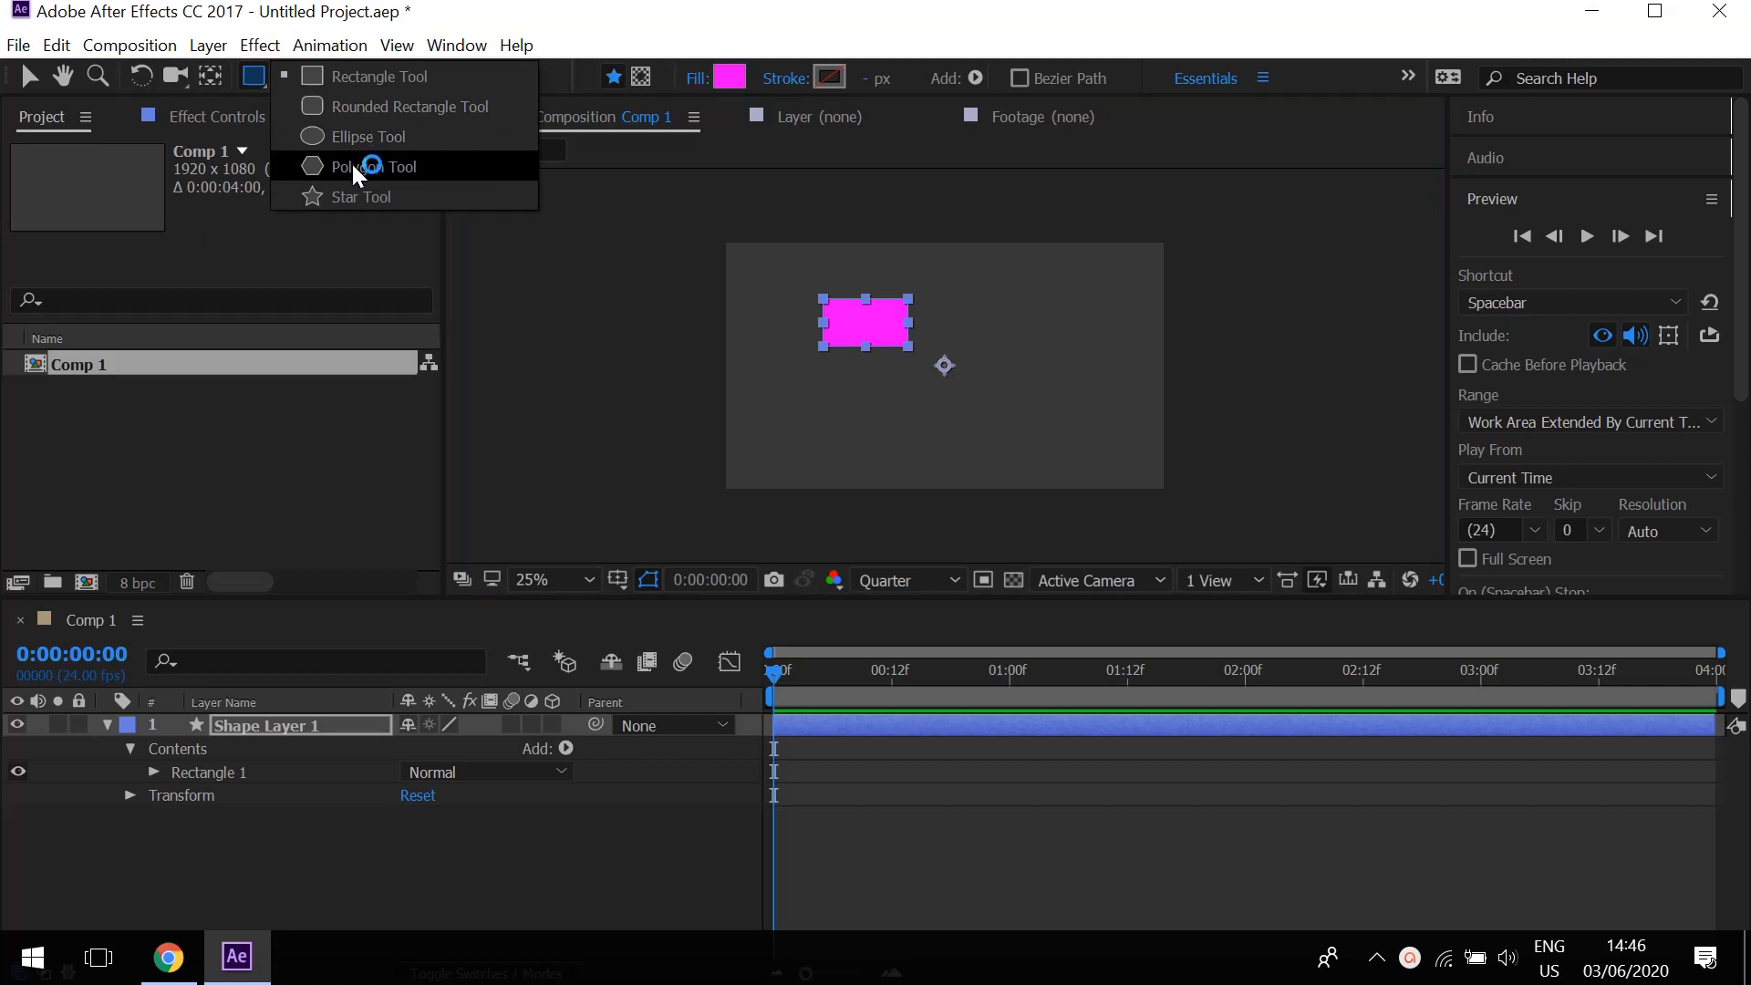
{"action": "left_click", "coordinate": [353, 164]}
{"action": "left_click", "coordinate": [363, 876]}
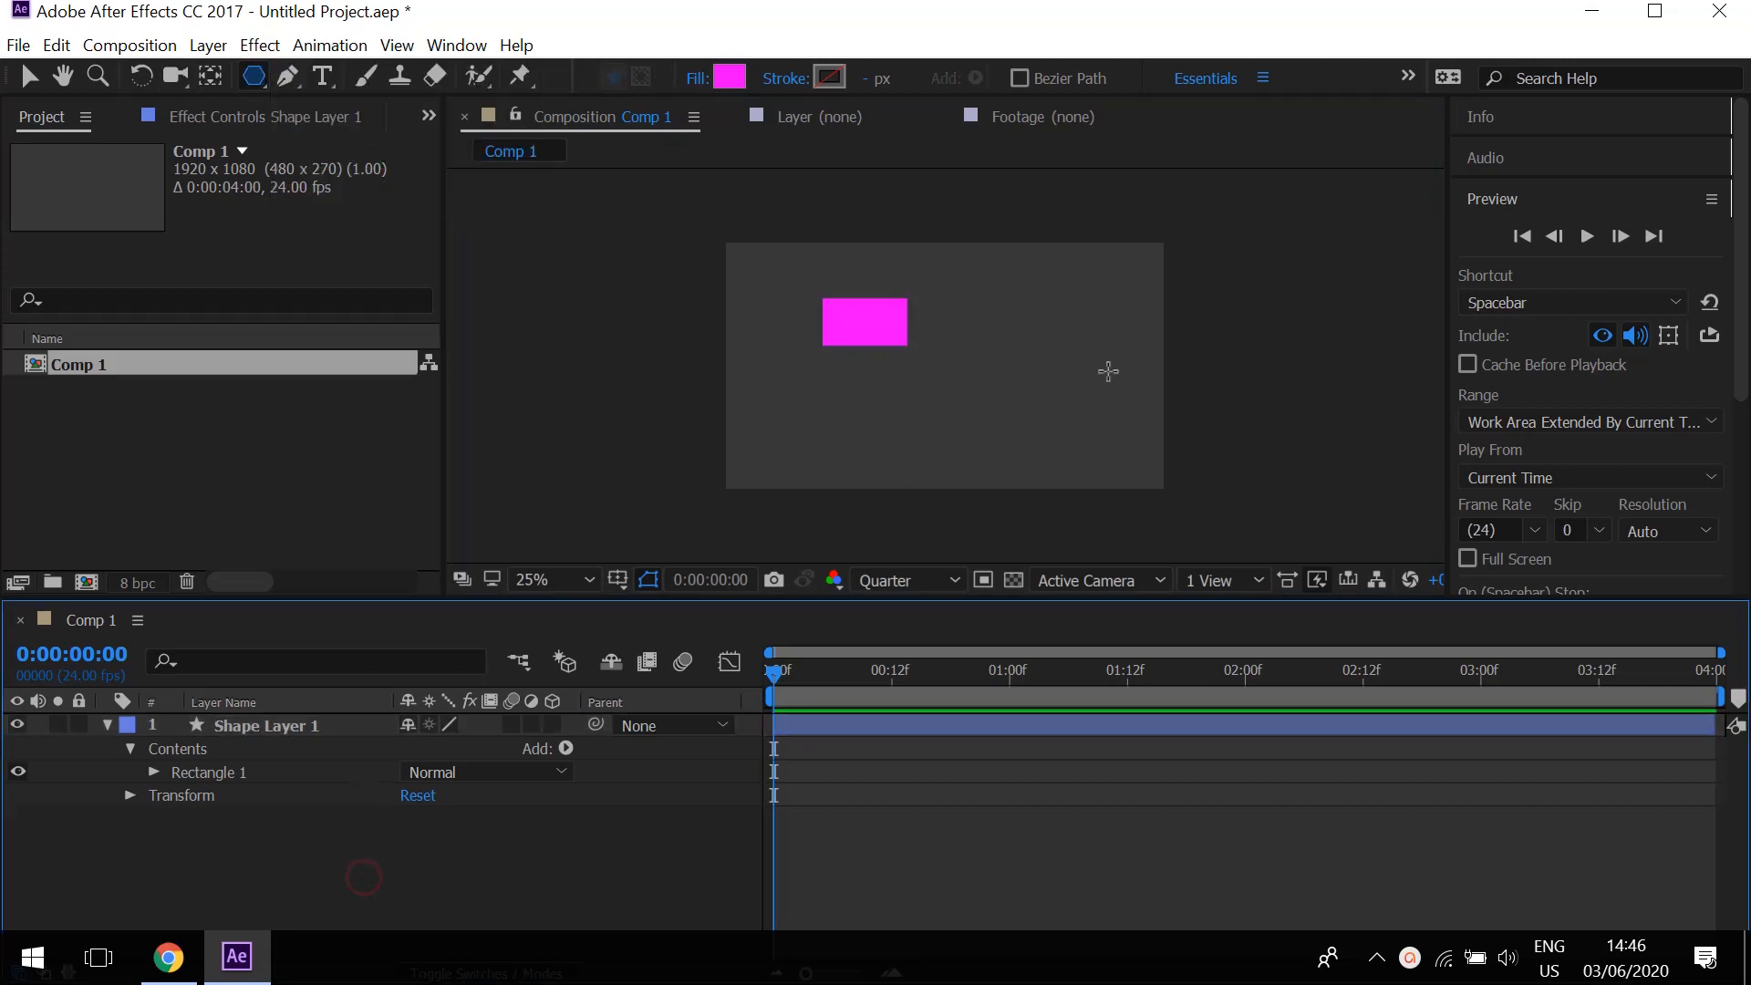
{"action": "mouse_move", "coordinate": [1020, 324]}
{"action": "left_mouse_down"}
{"action": "mouse_move", "coordinate": [1098, 403]}
{"action": "mouse_move", "coordinate": [1042, 360]}
{"action": "left_mouse_up"}
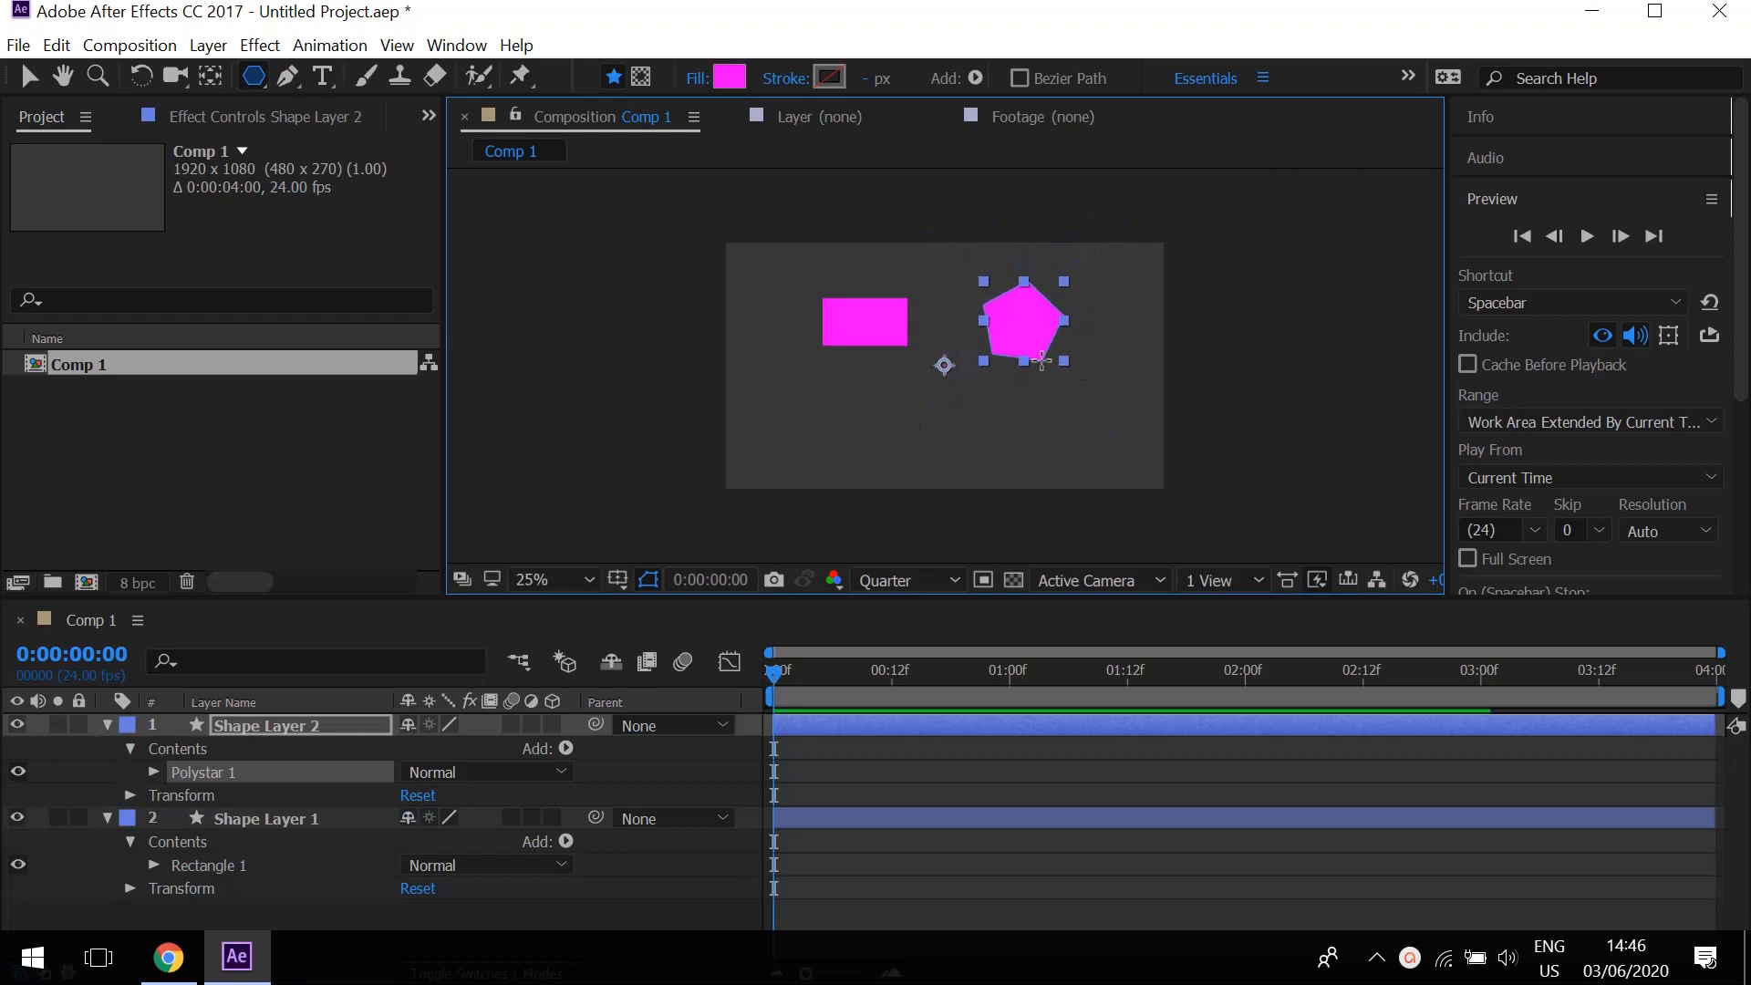
{"action": "left_click", "coordinate": [730, 77]}
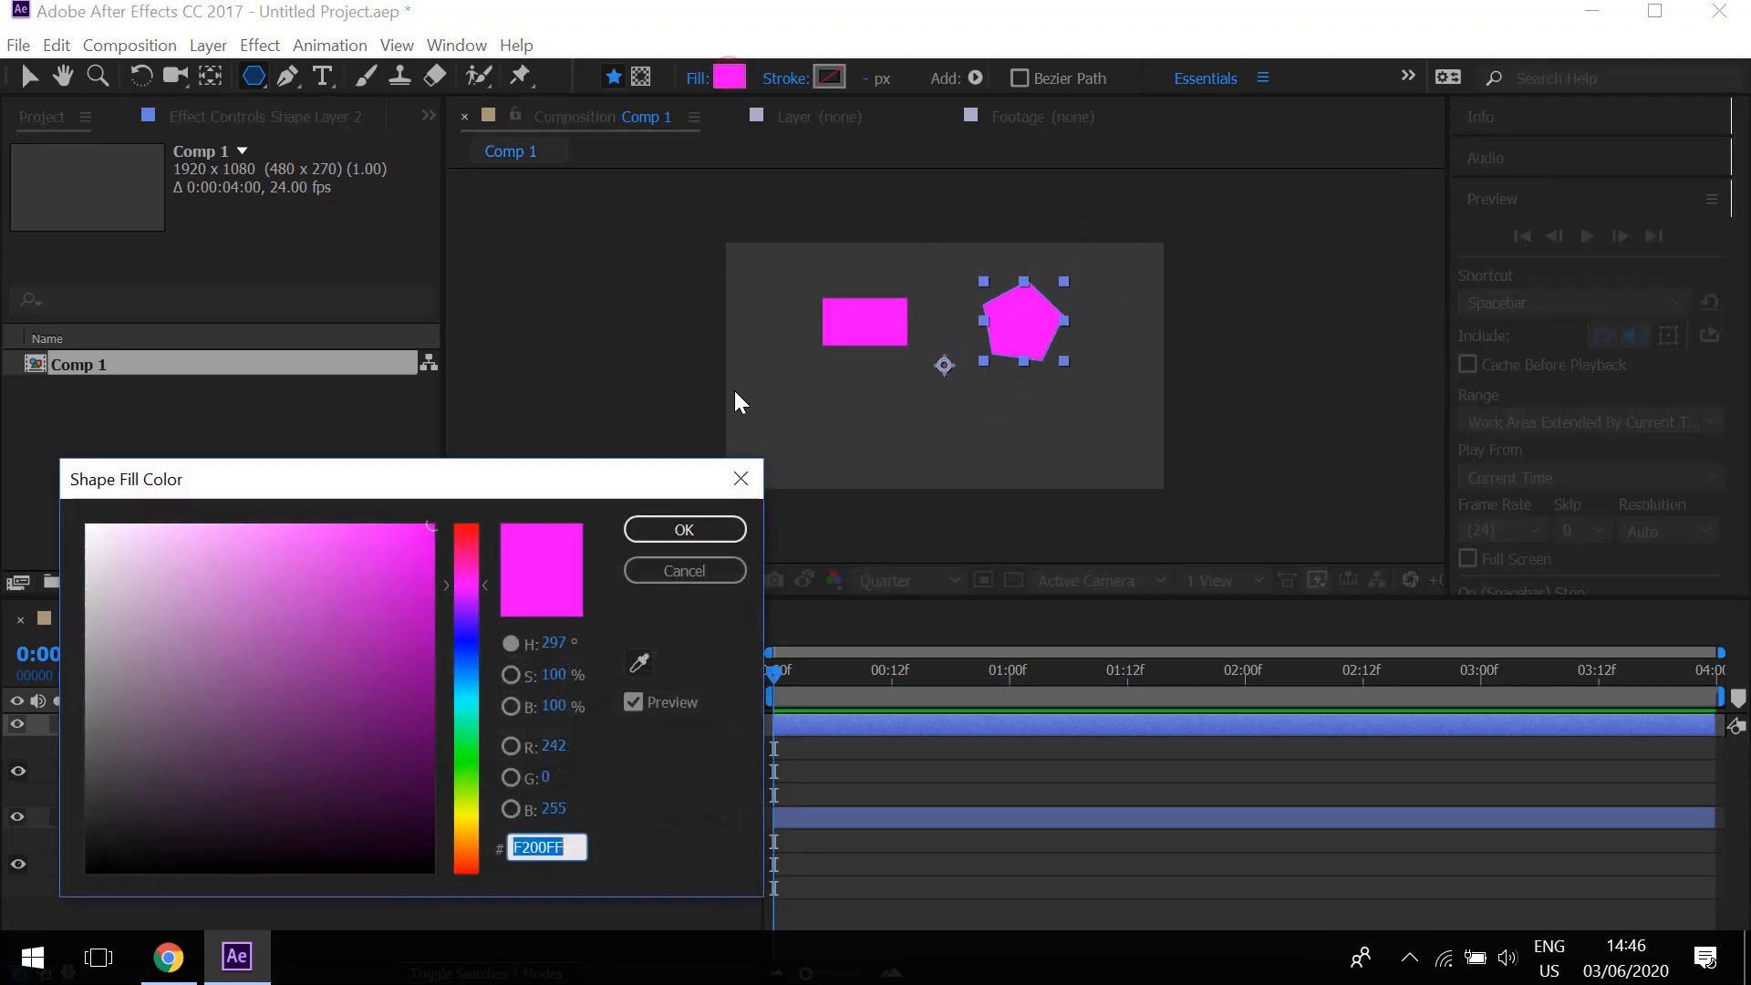
{"action": "left_click", "coordinate": [460, 626]}
{"action": "key", "text": "Return"}
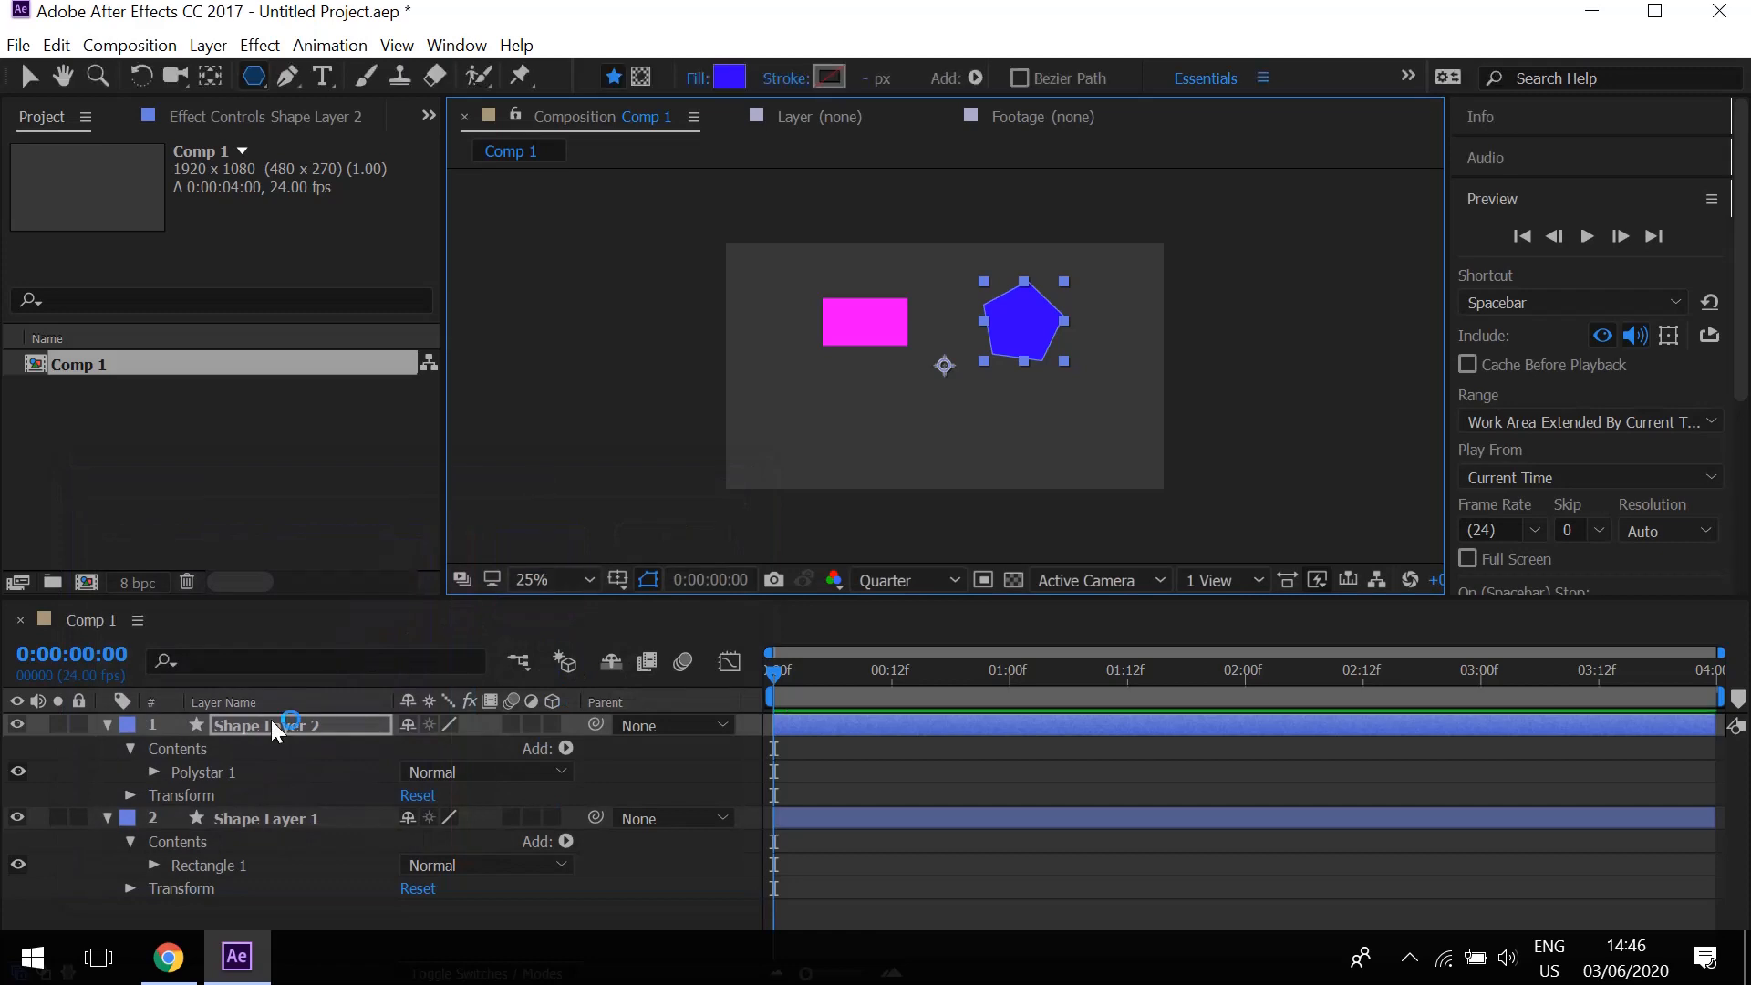
Collapse the pentagon's layer and rename it biru.
{"action": "left_click", "coordinate": [107, 726]}
{"action": "left_click", "coordinate": [245, 728]}
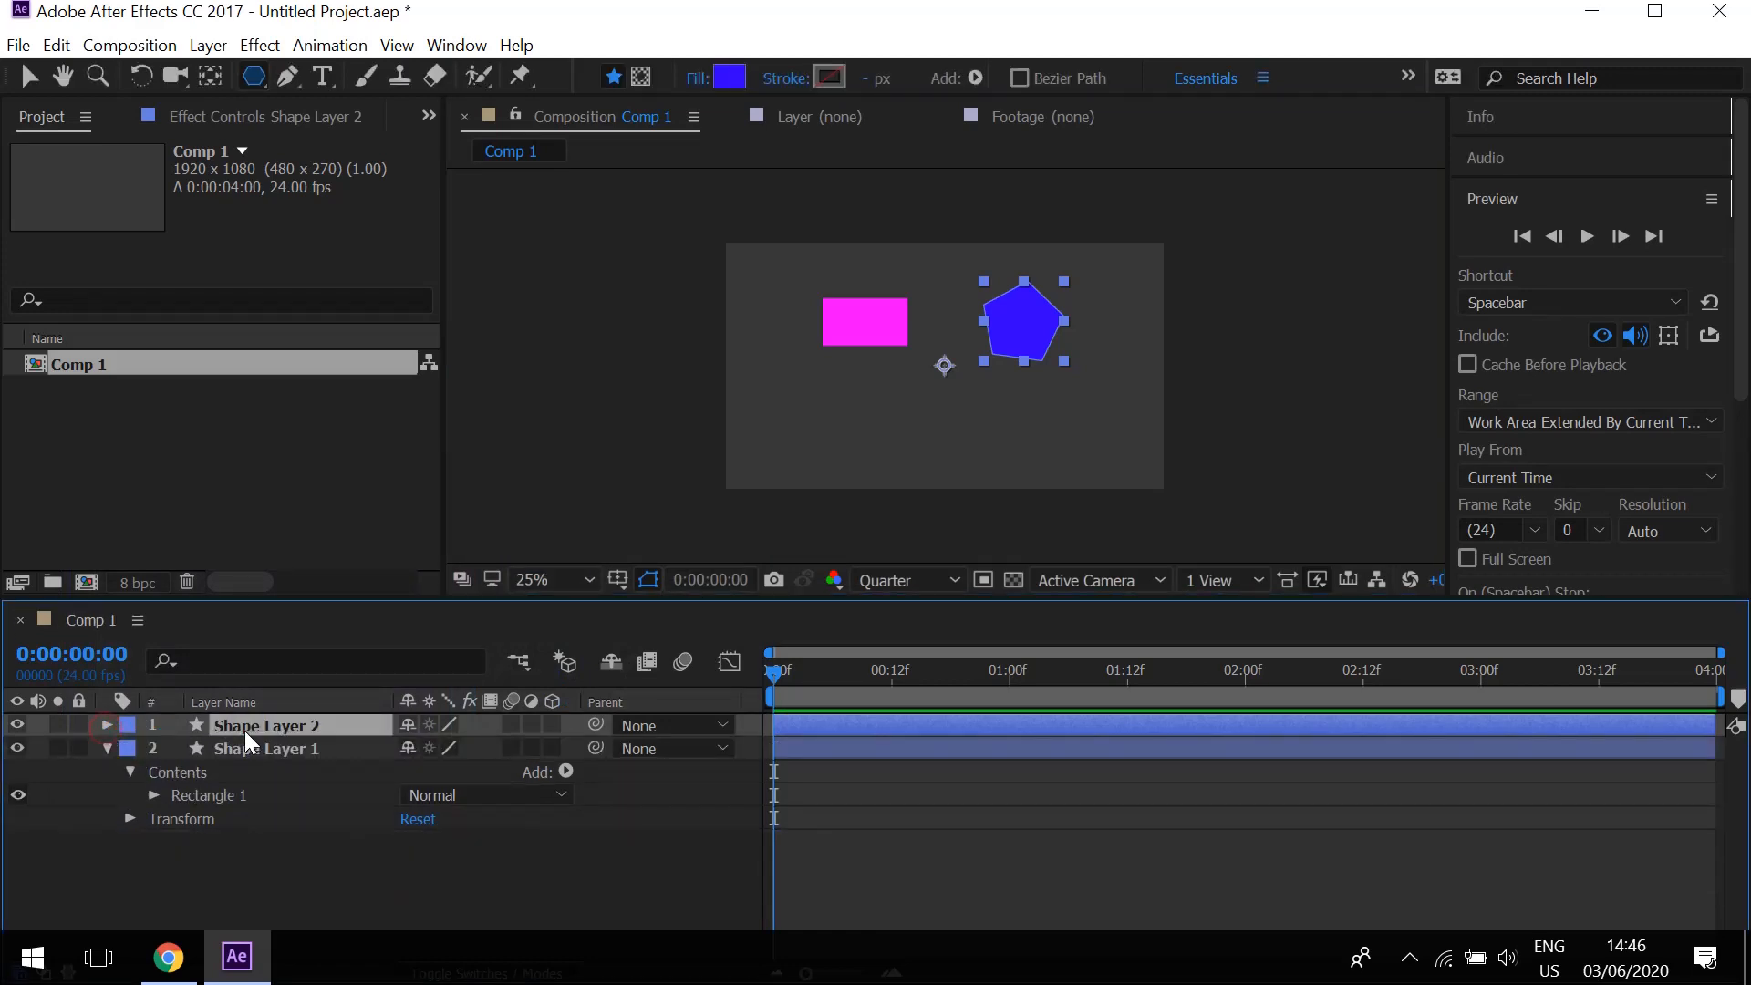
{"action": "key", "text": "Return"}
{"action": "type", "text": "biru"}
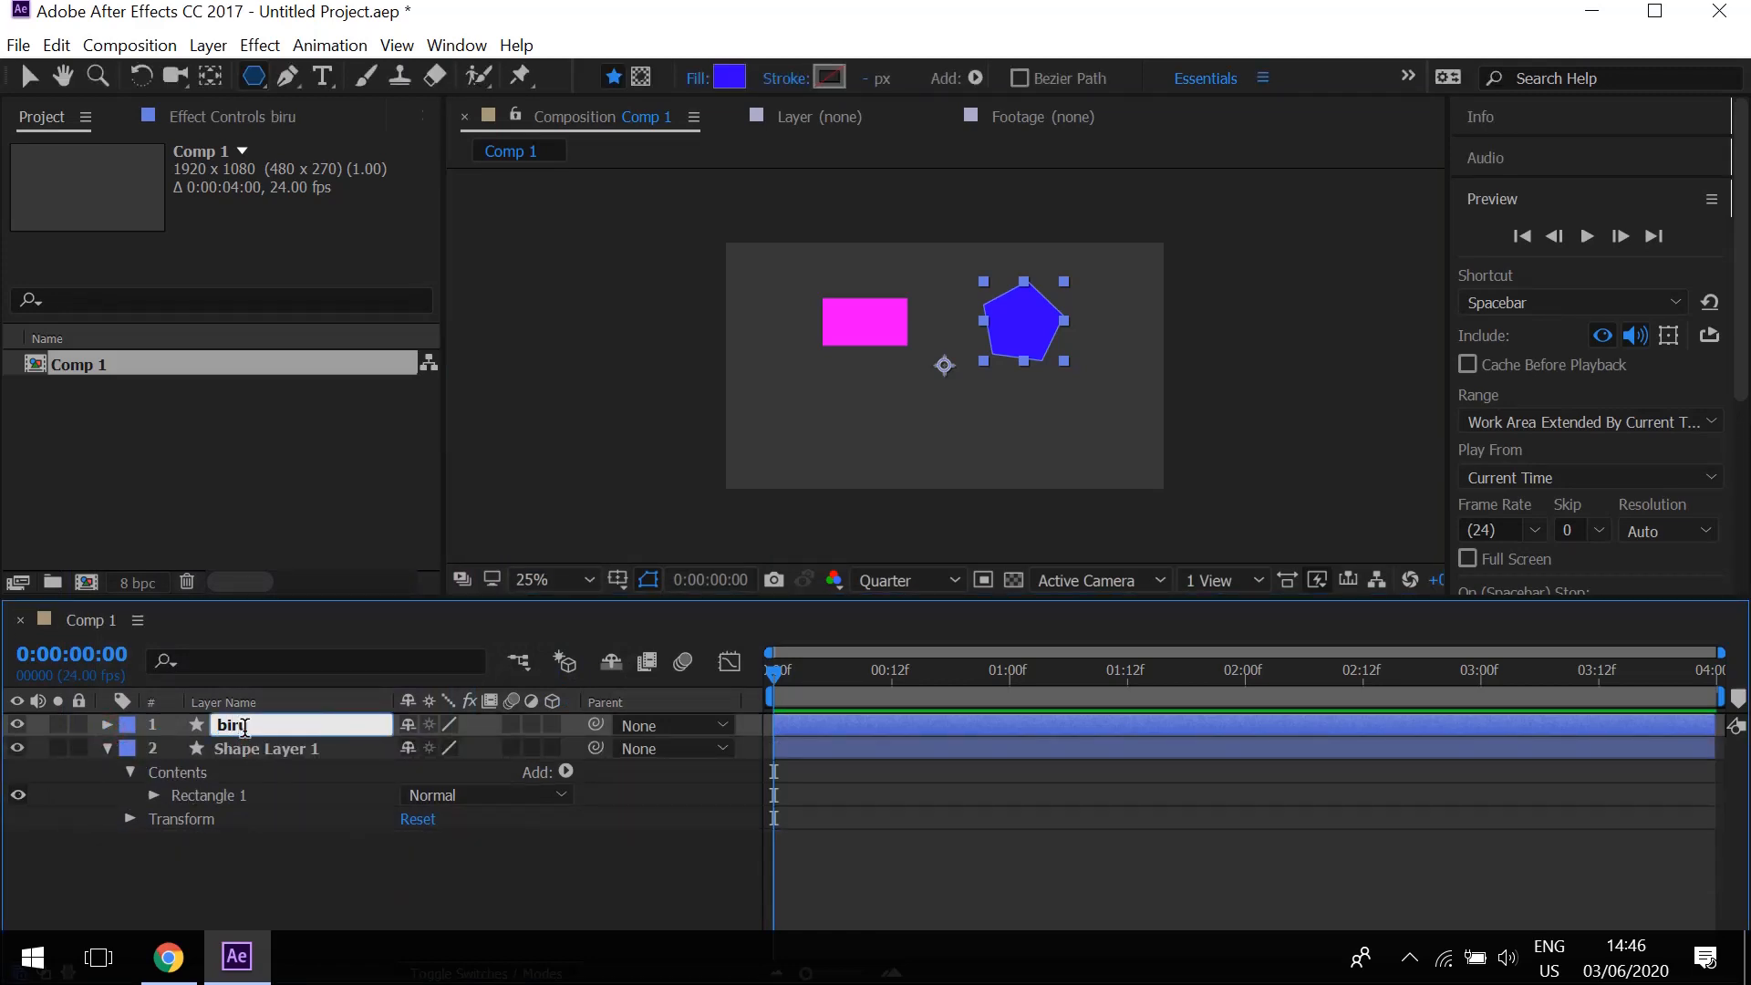
{"action": "key", "text": "Return"}
Rename the rectangle's layer pink and collapse it.
{"action": "left_click", "coordinate": [256, 748]}
{"action": "key", "text": "Return"}
{"action": "type", "text": "pink"}
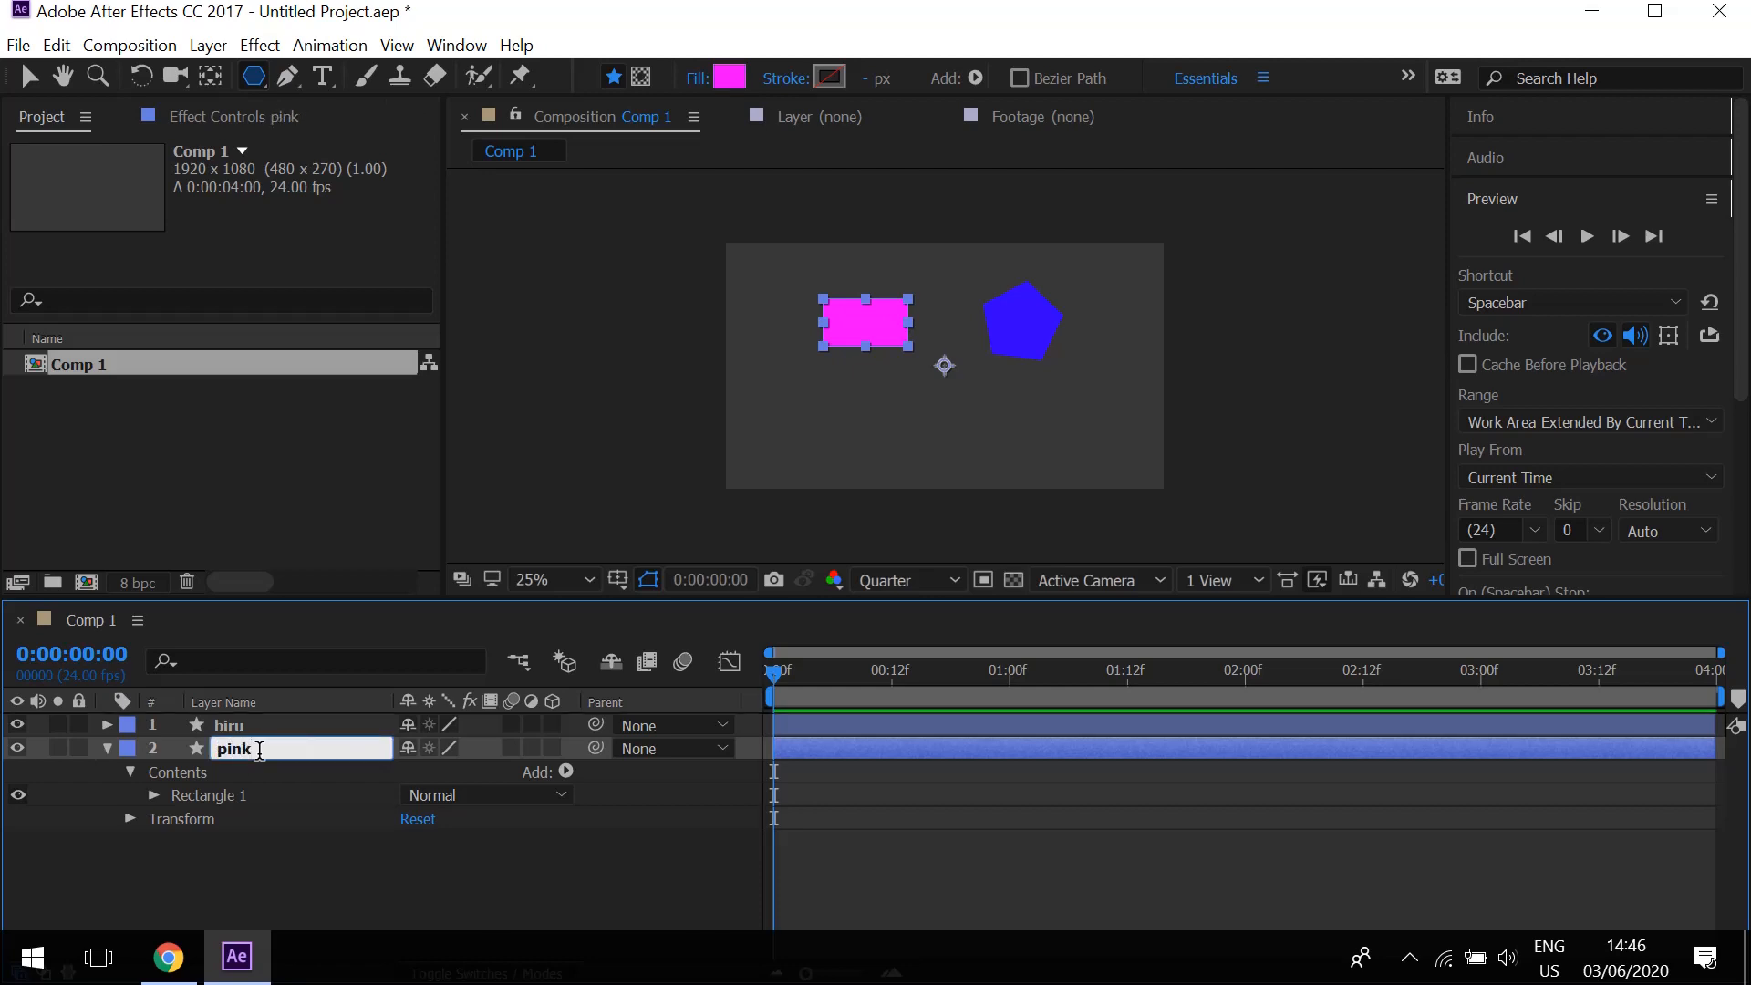
{"action": "key", "text": "Return"}
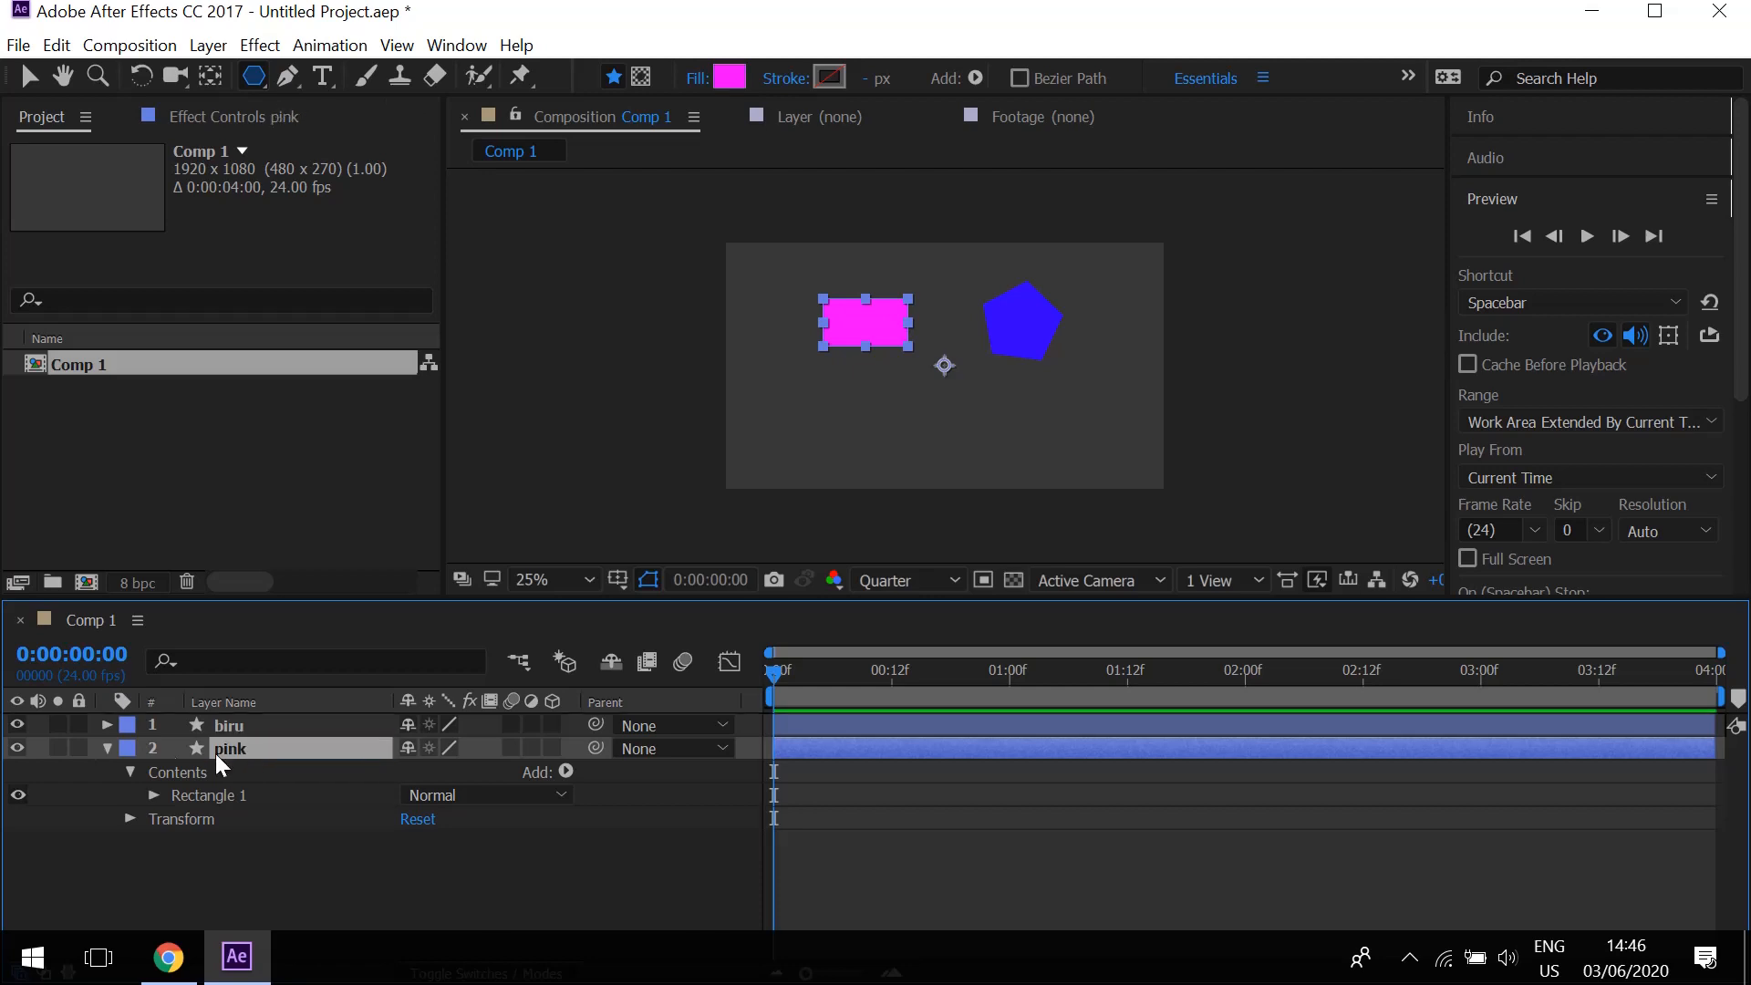
{"action": "left_click", "coordinate": [104, 747]}
Draw a circle on its own shape layer near the composition's lower edge, below the rectangle, and rename the layer putih.
{"action": "left_click", "coordinate": [173, 823]}
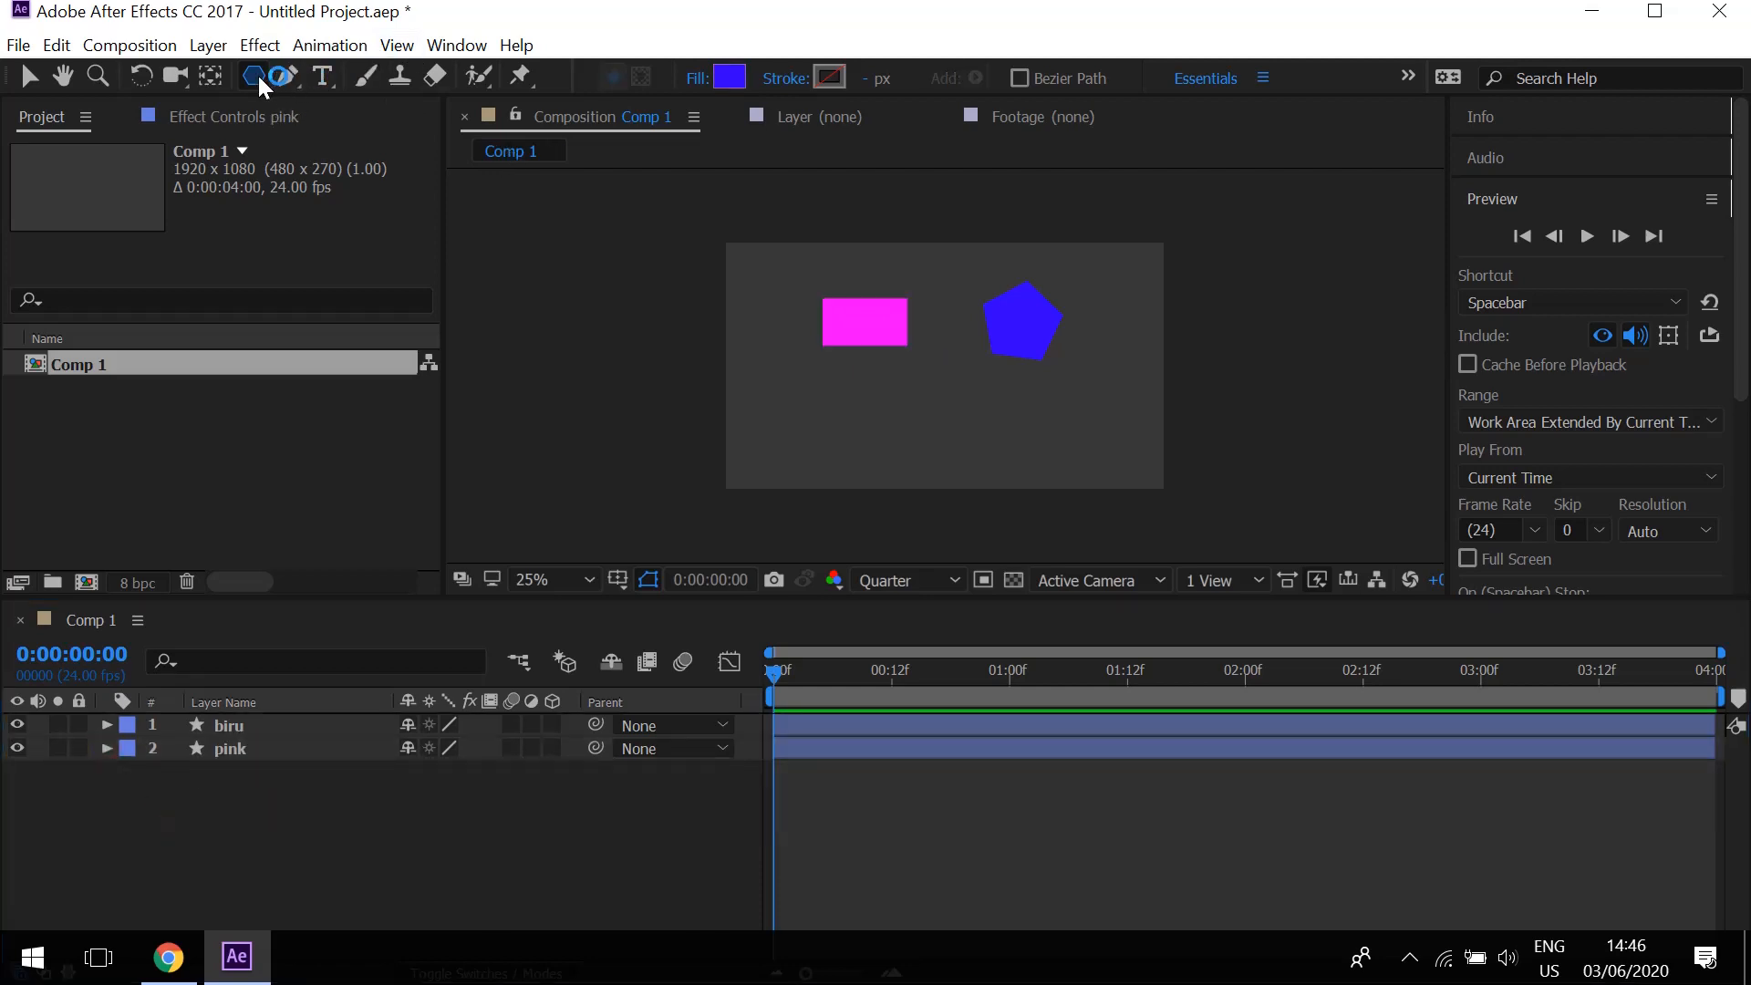
{"action": "left_click_drag", "start_coordinate": [257, 73], "coordinate": [315, 131]}
{"action": "left_click_drag", "start_coordinate": [838, 418], "coordinate": [907, 486]}
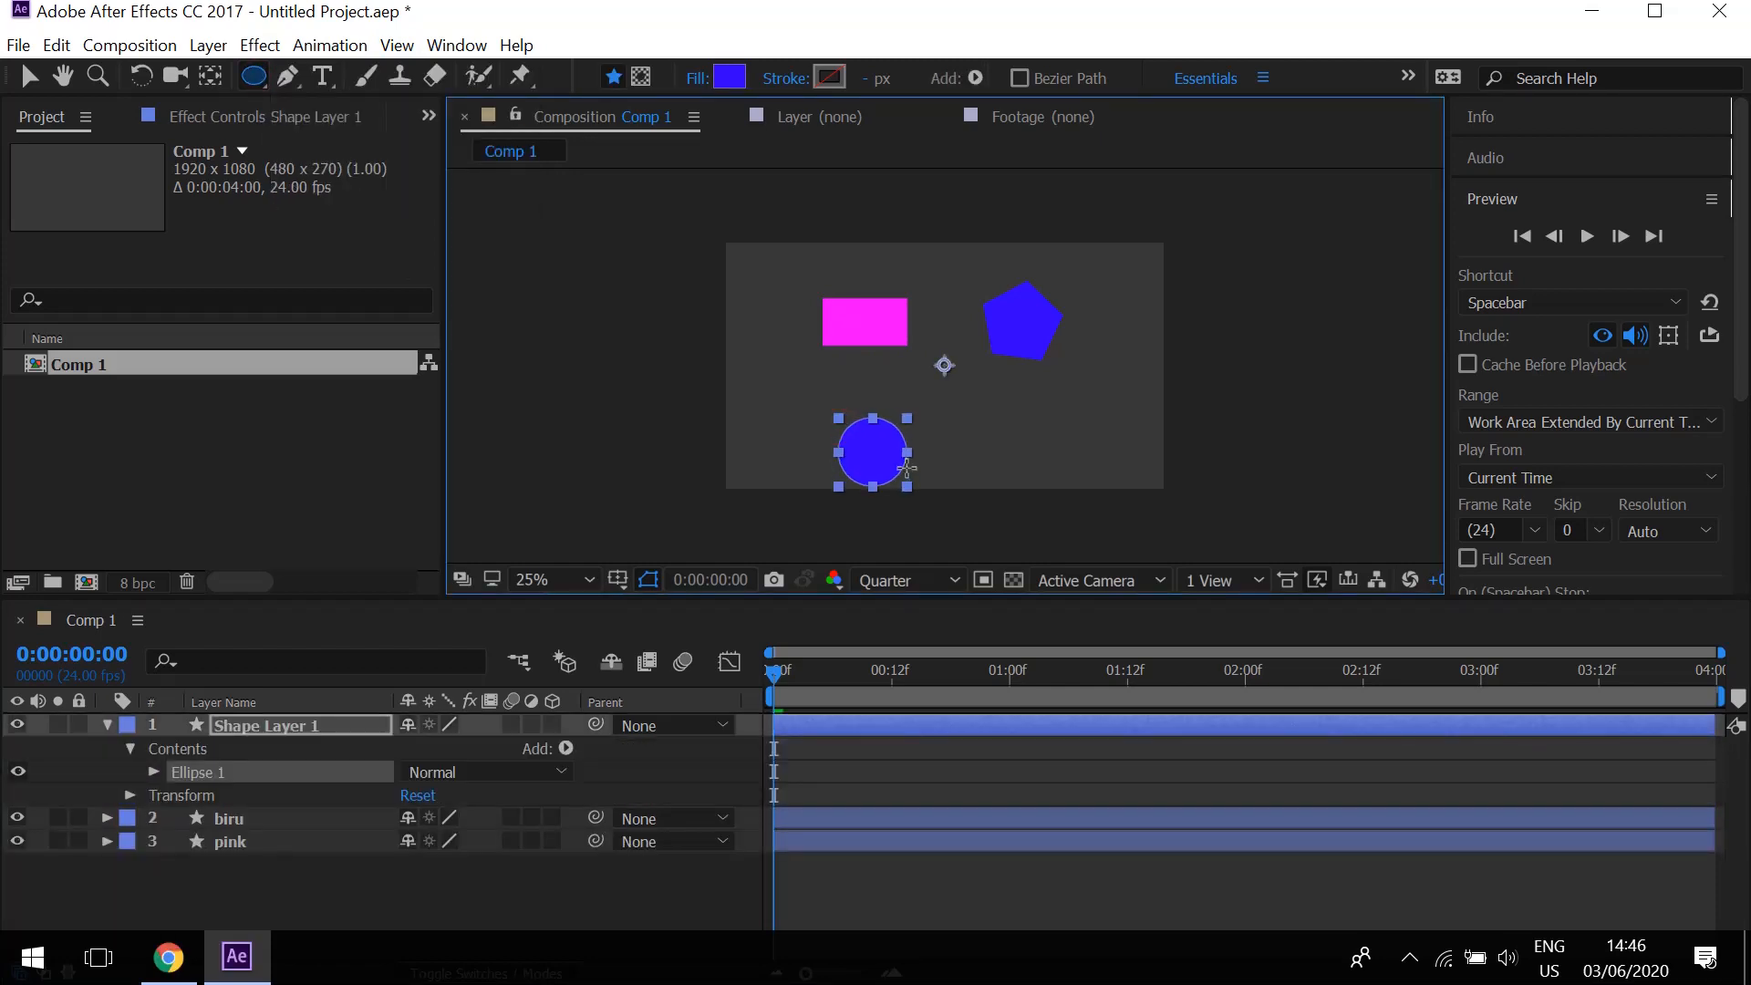
{"action": "left_click", "coordinate": [287, 726]}
{"action": "key", "text": "Return"}
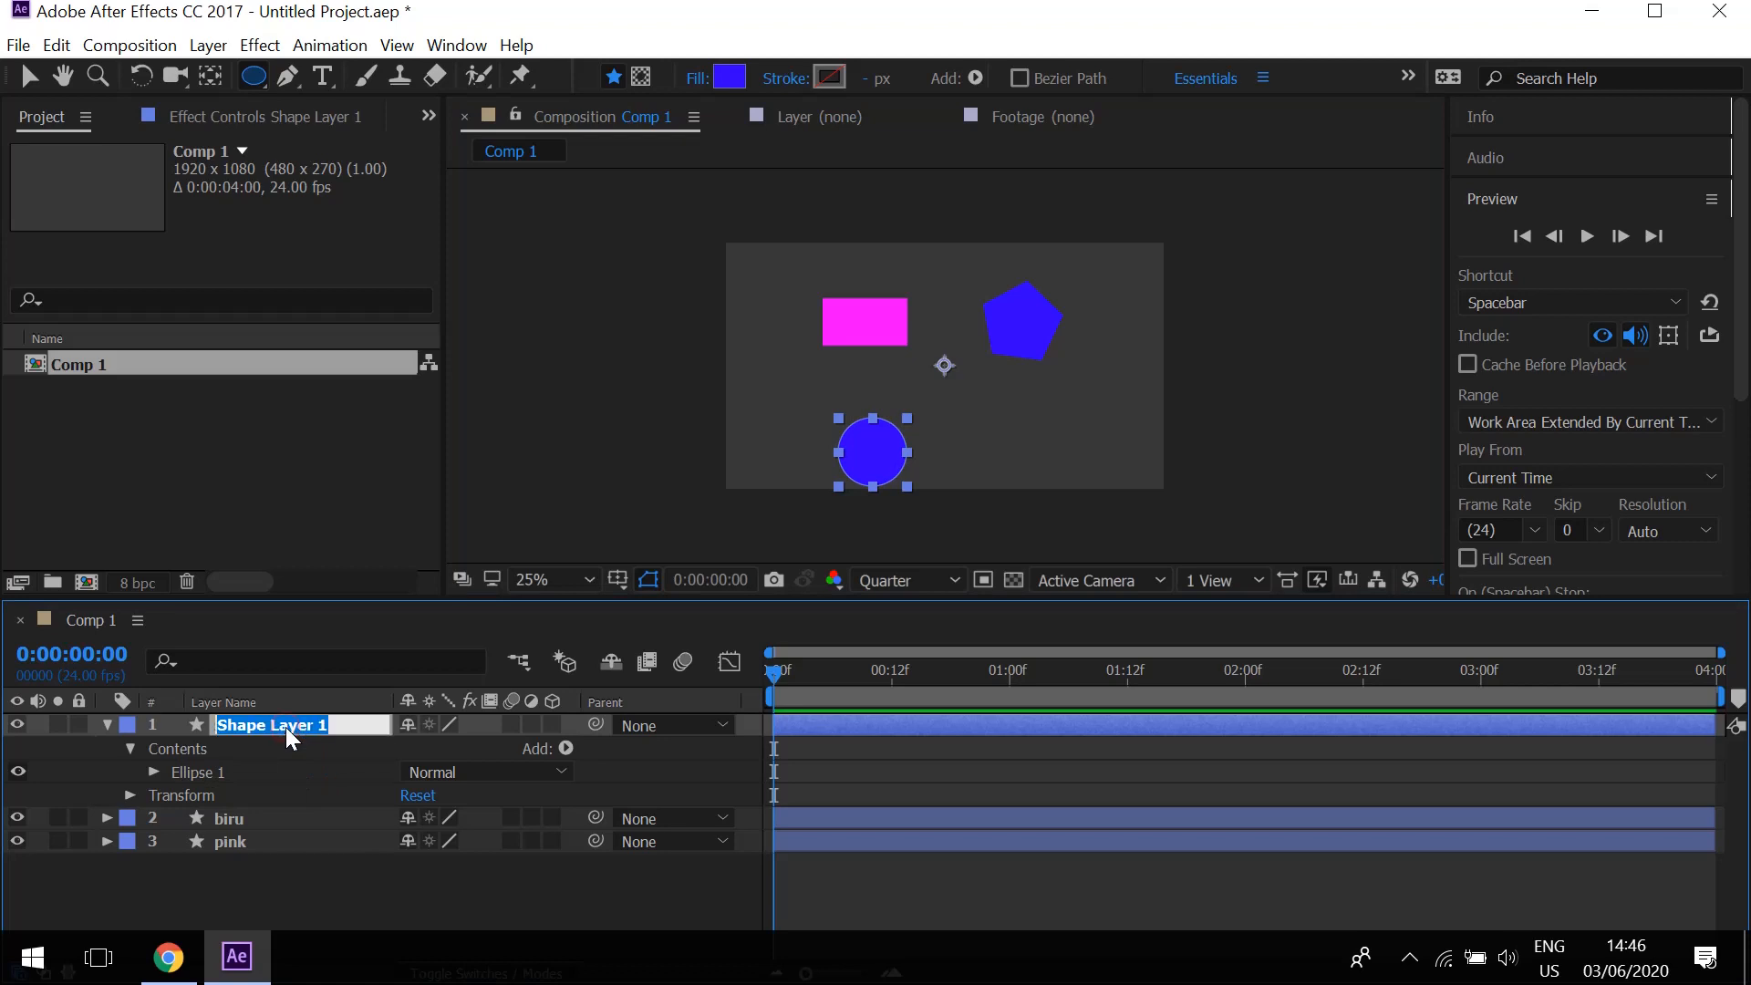
{"action": "type", "text": "putih"}
{"action": "key", "text": "Return"}
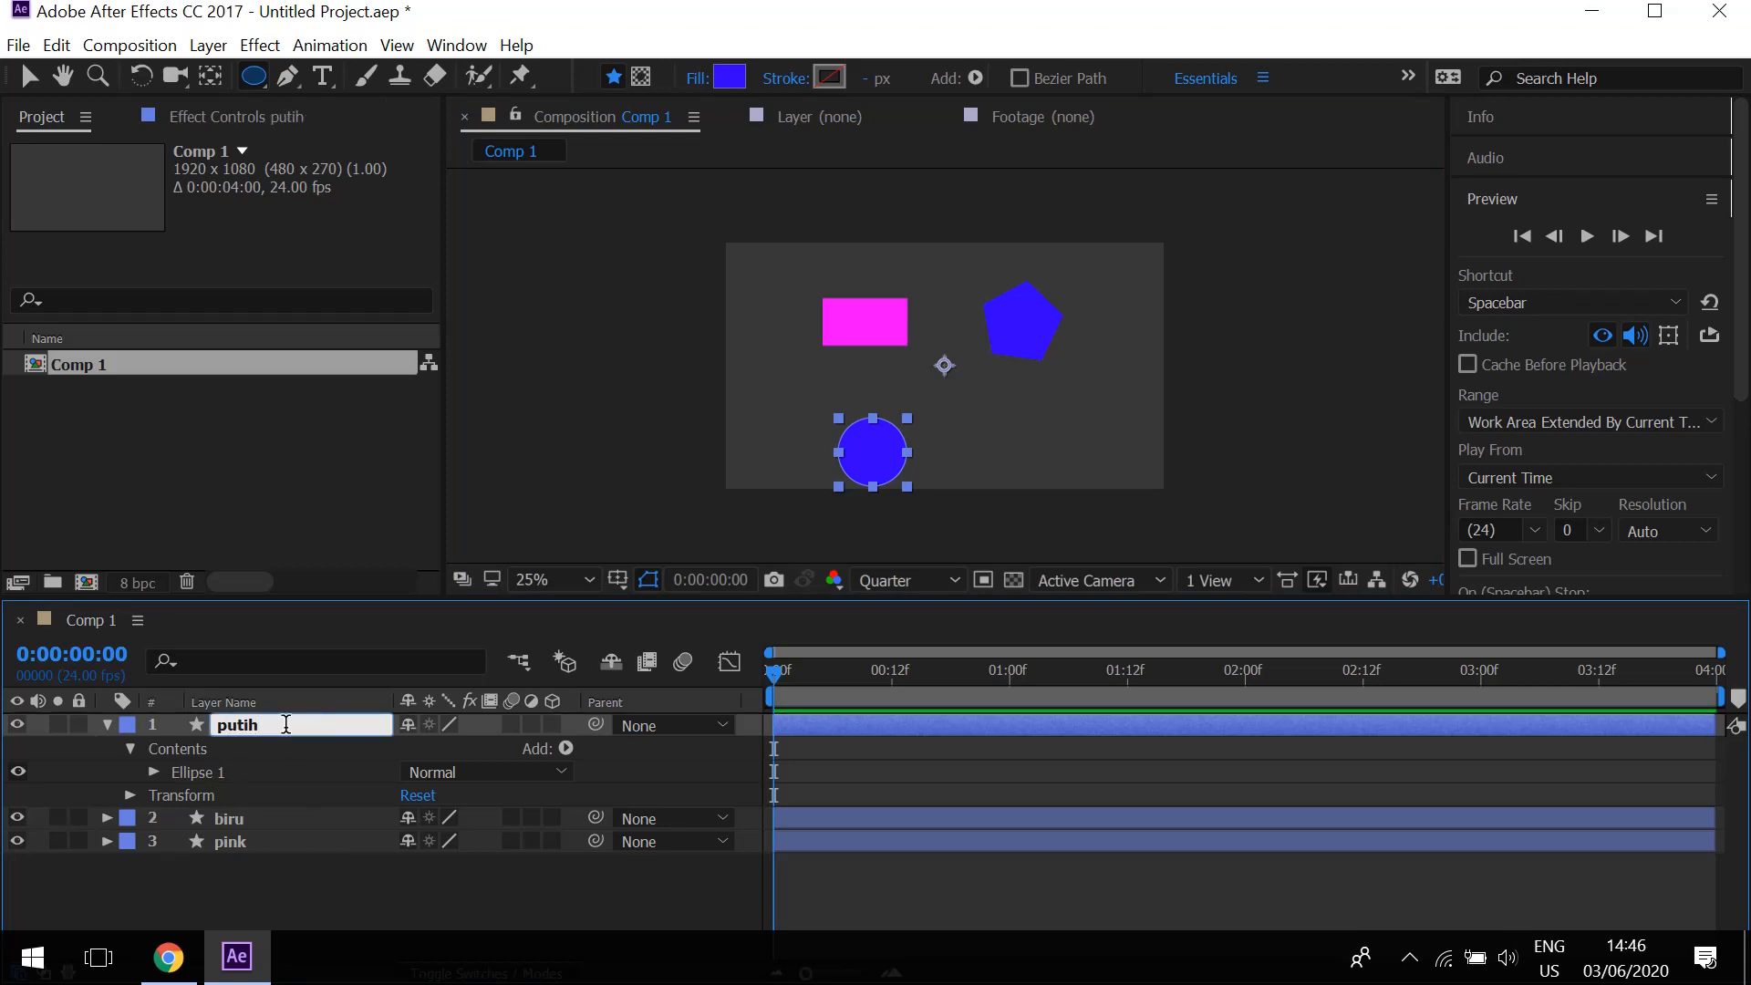
Change the circle's fill colour to white, FFFFFF, and collapse its layer.
{"action": "left_click", "coordinate": [730, 79]}
{"action": "type", "text": "FFFFFF"}
{"action": "key", "text": "Return"}
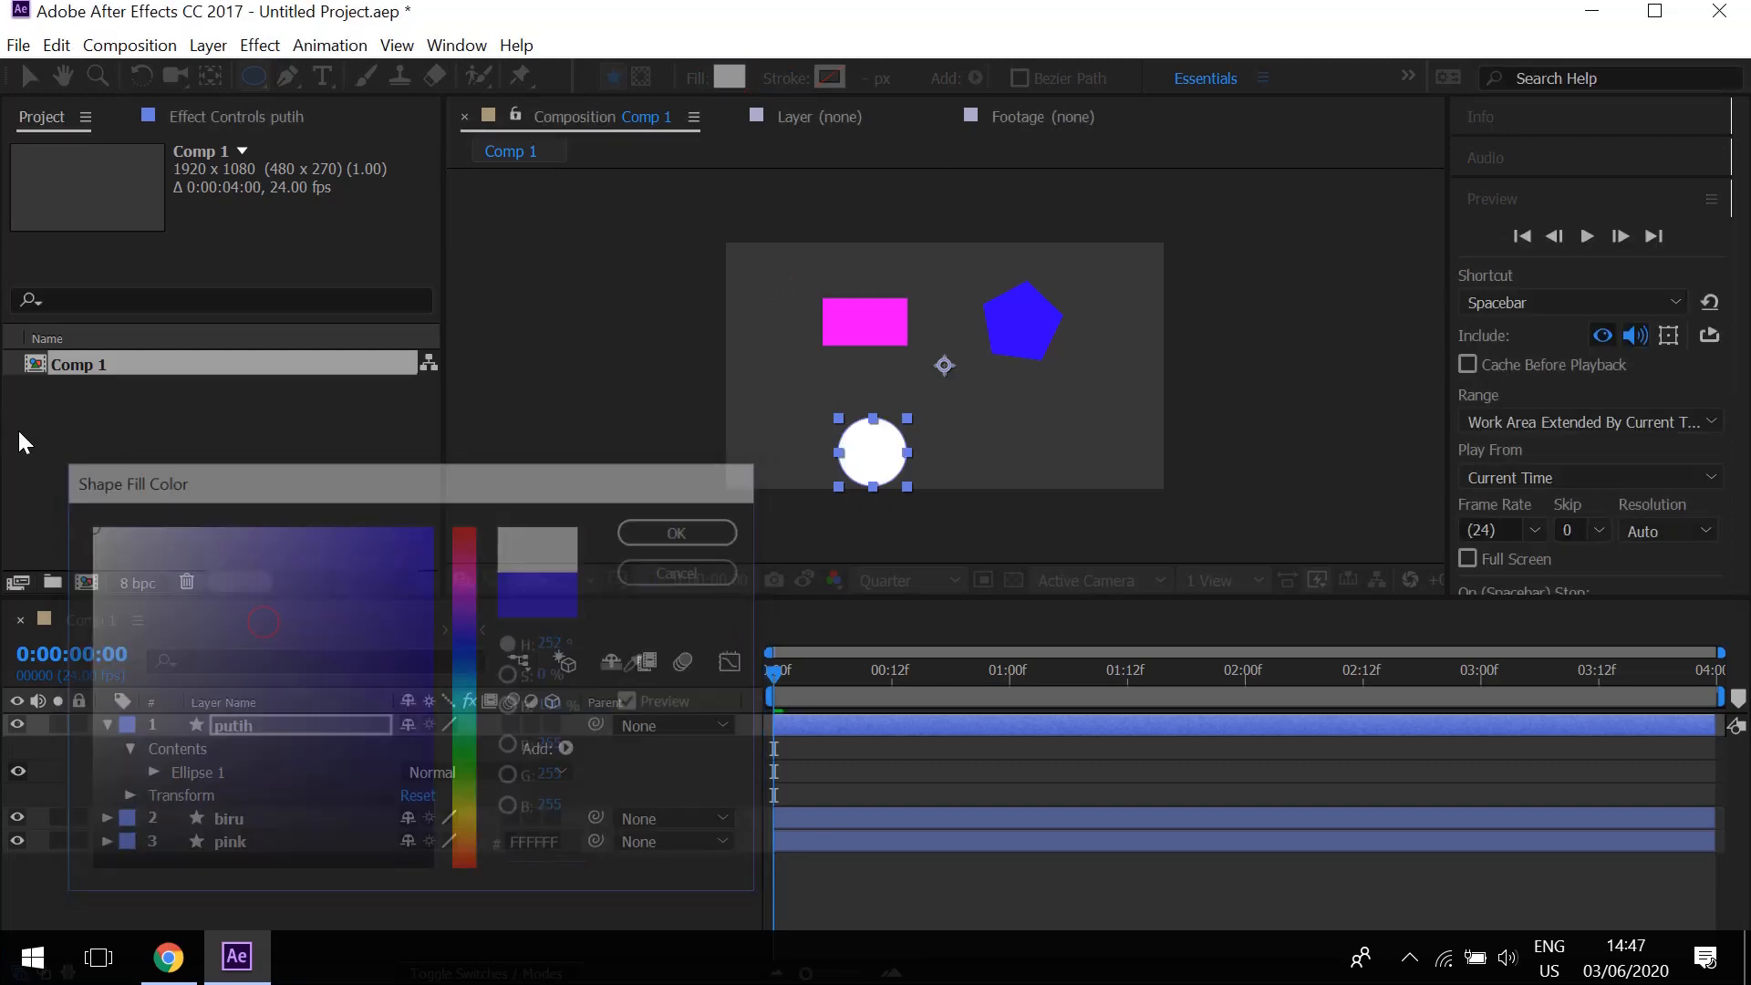
{"action": "left_click", "coordinate": [108, 725]}
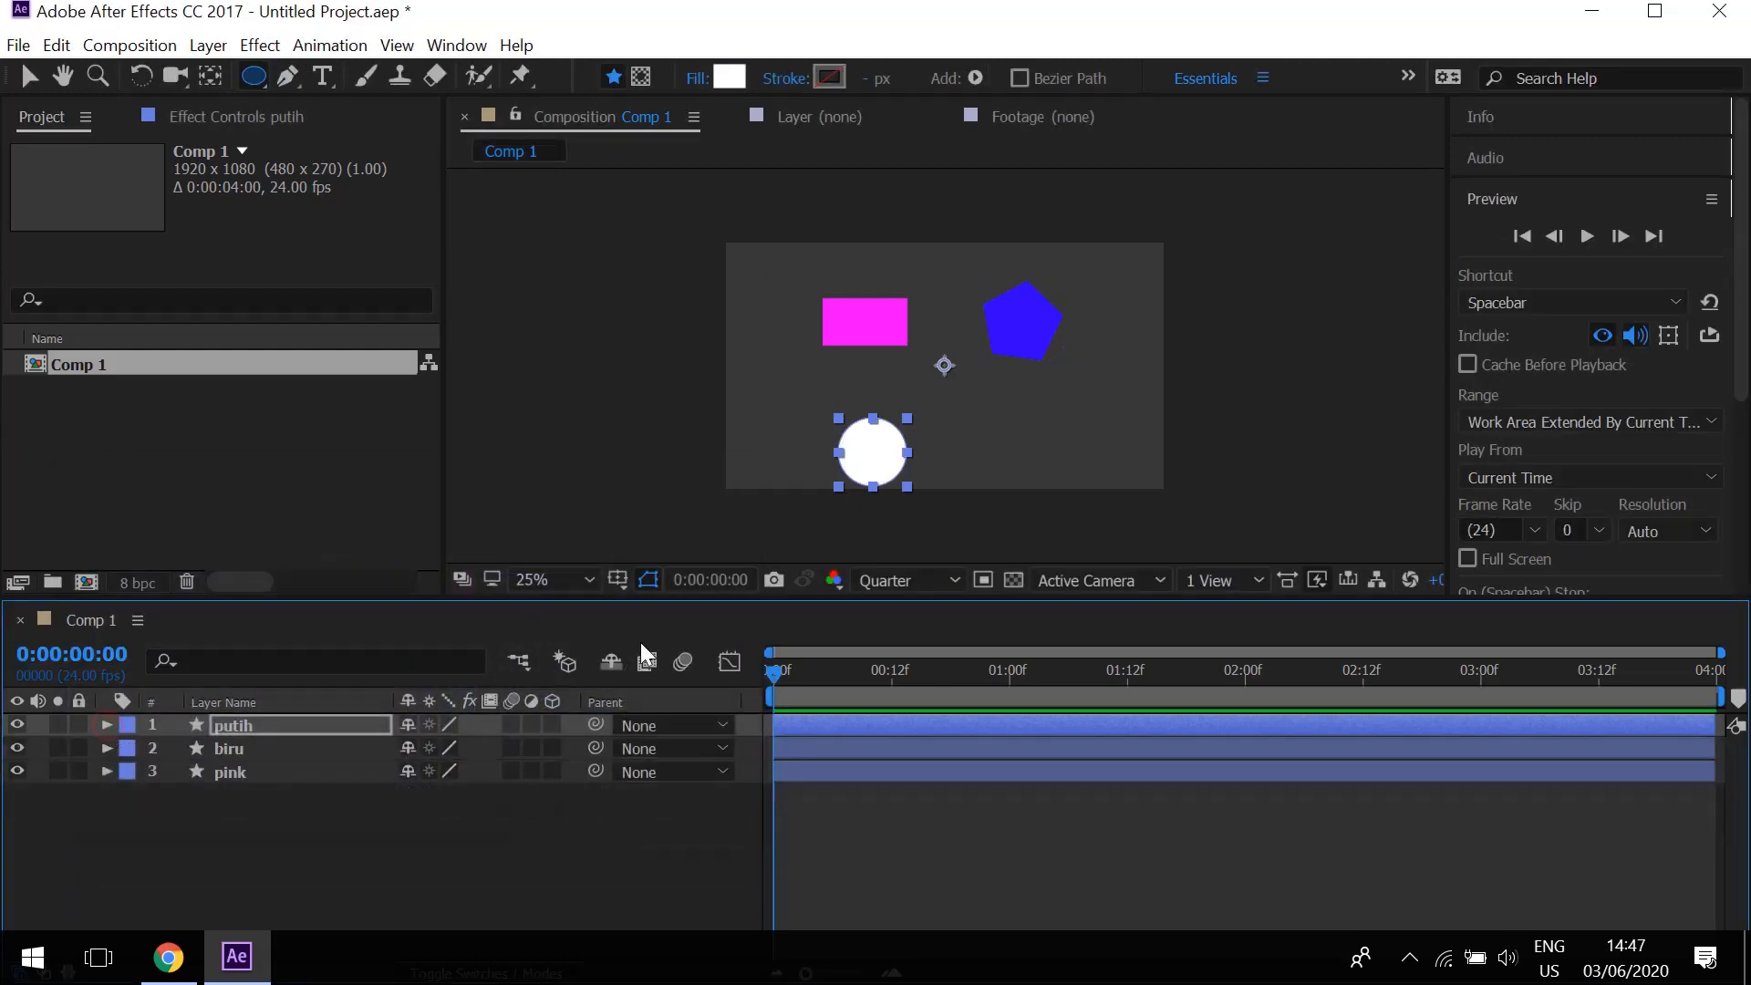
Move the white circle to the right so that it sits below the pentagon, and deselect it.
{"action": "left_click", "coordinate": [29, 76]}
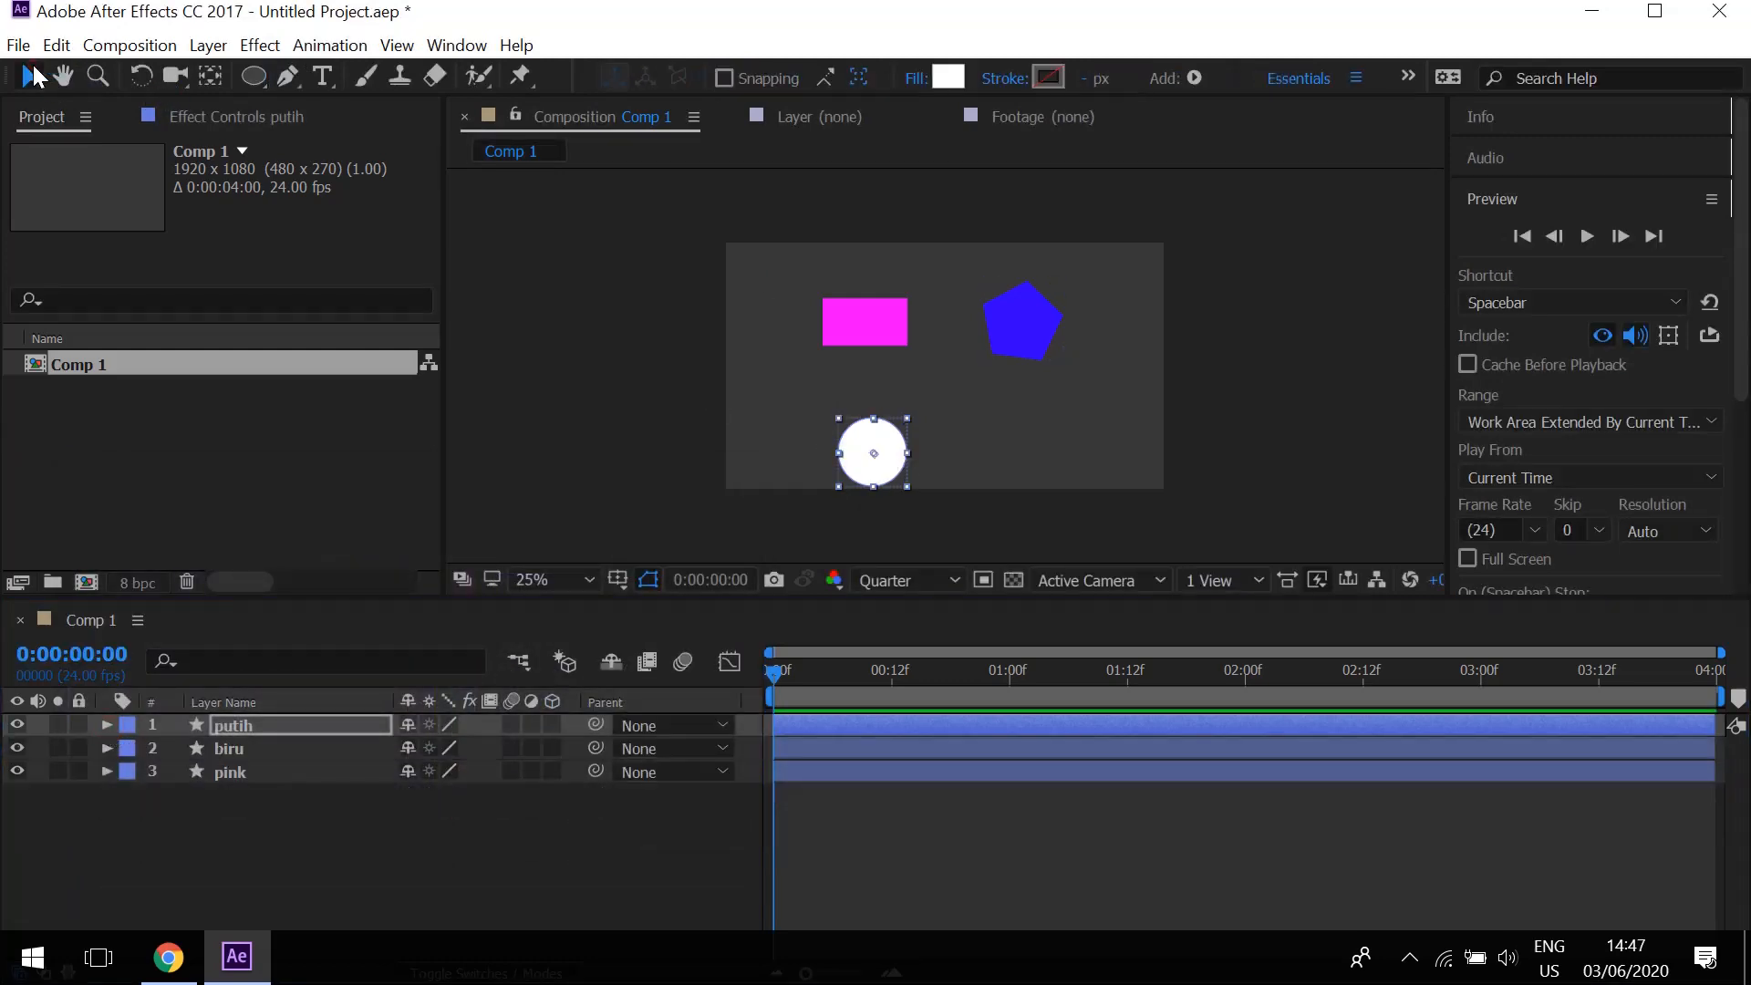
{"action": "left_click_drag", "start_coordinate": [875, 453], "coordinate": [1015, 430]}
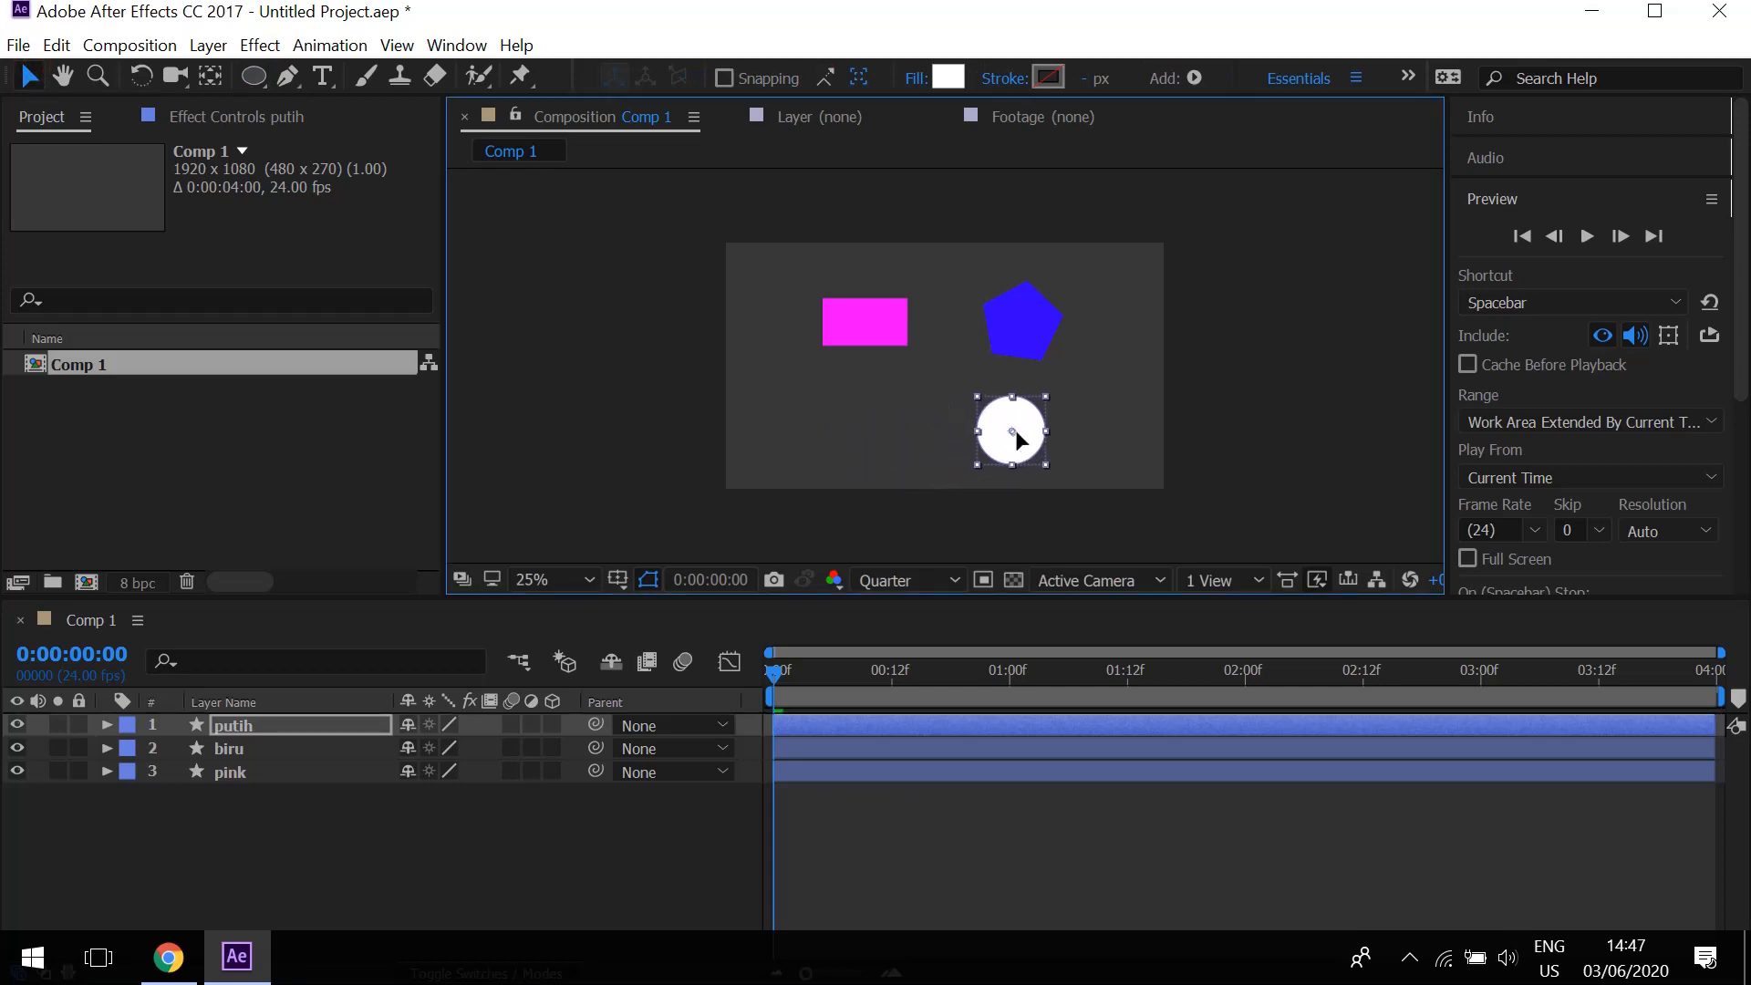
{"action": "left_click", "coordinate": [613, 796]}
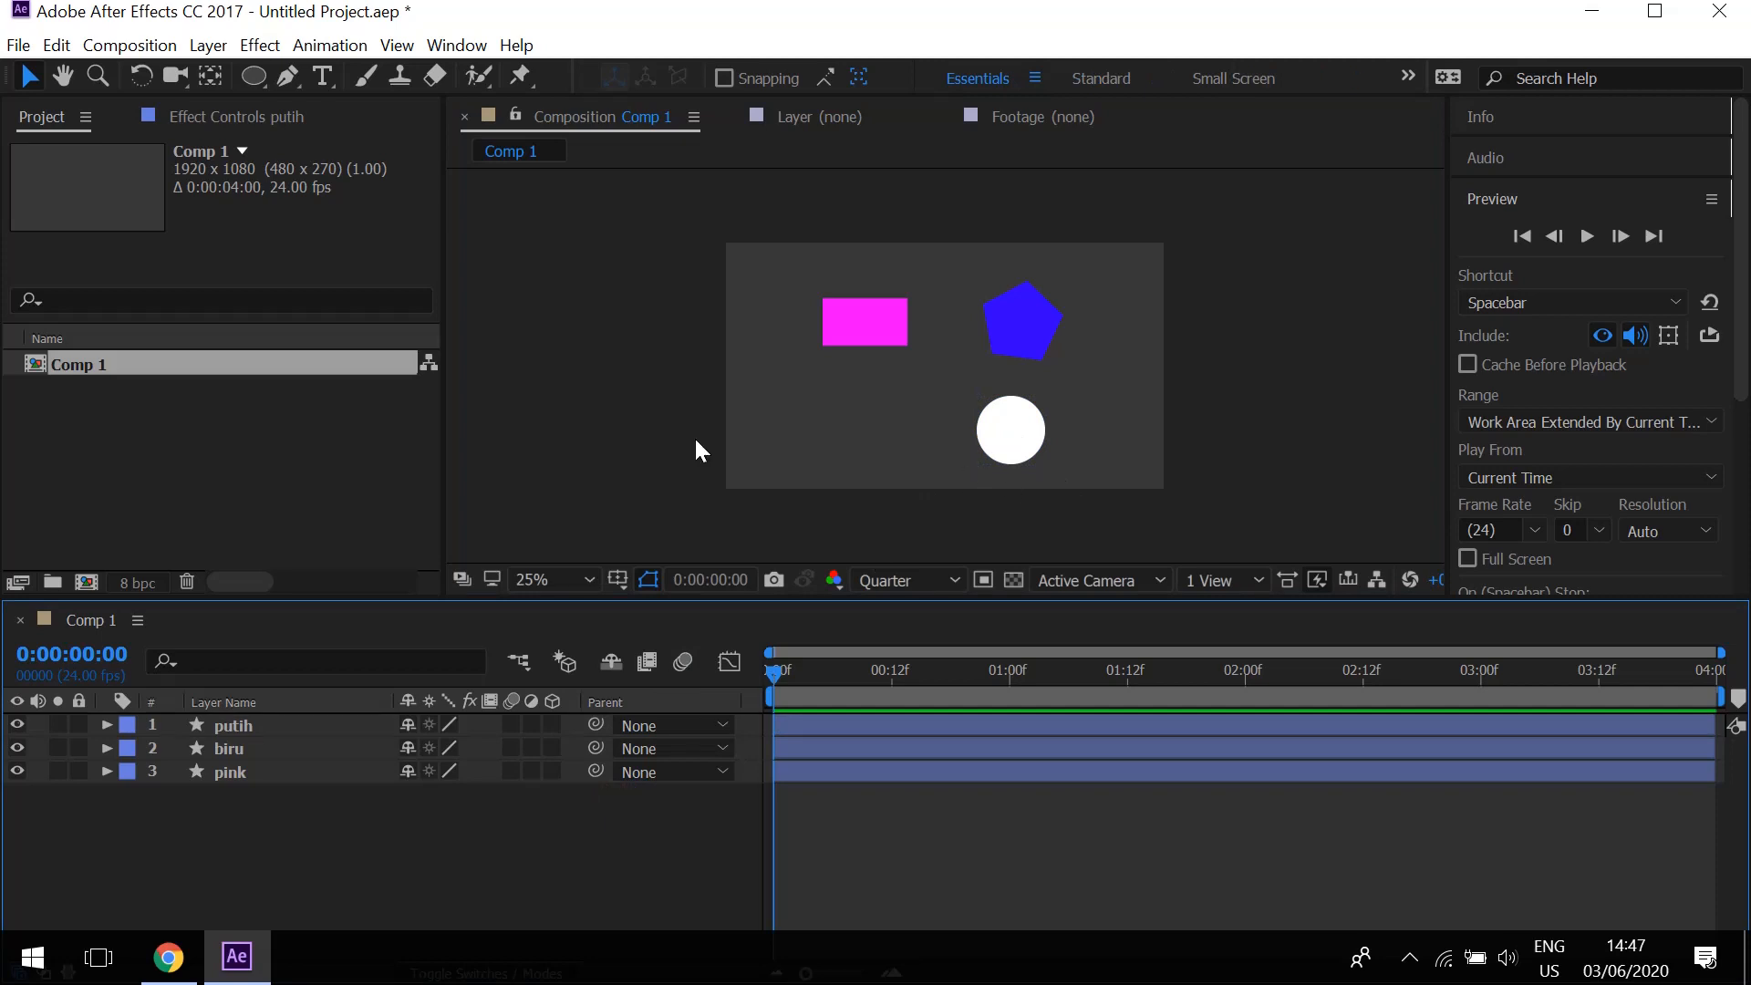
Add a null object layer to the composition.
{"action": "left_click", "coordinate": [205, 47]}
{"action": "mouse_move", "coordinate": [216, 73]}
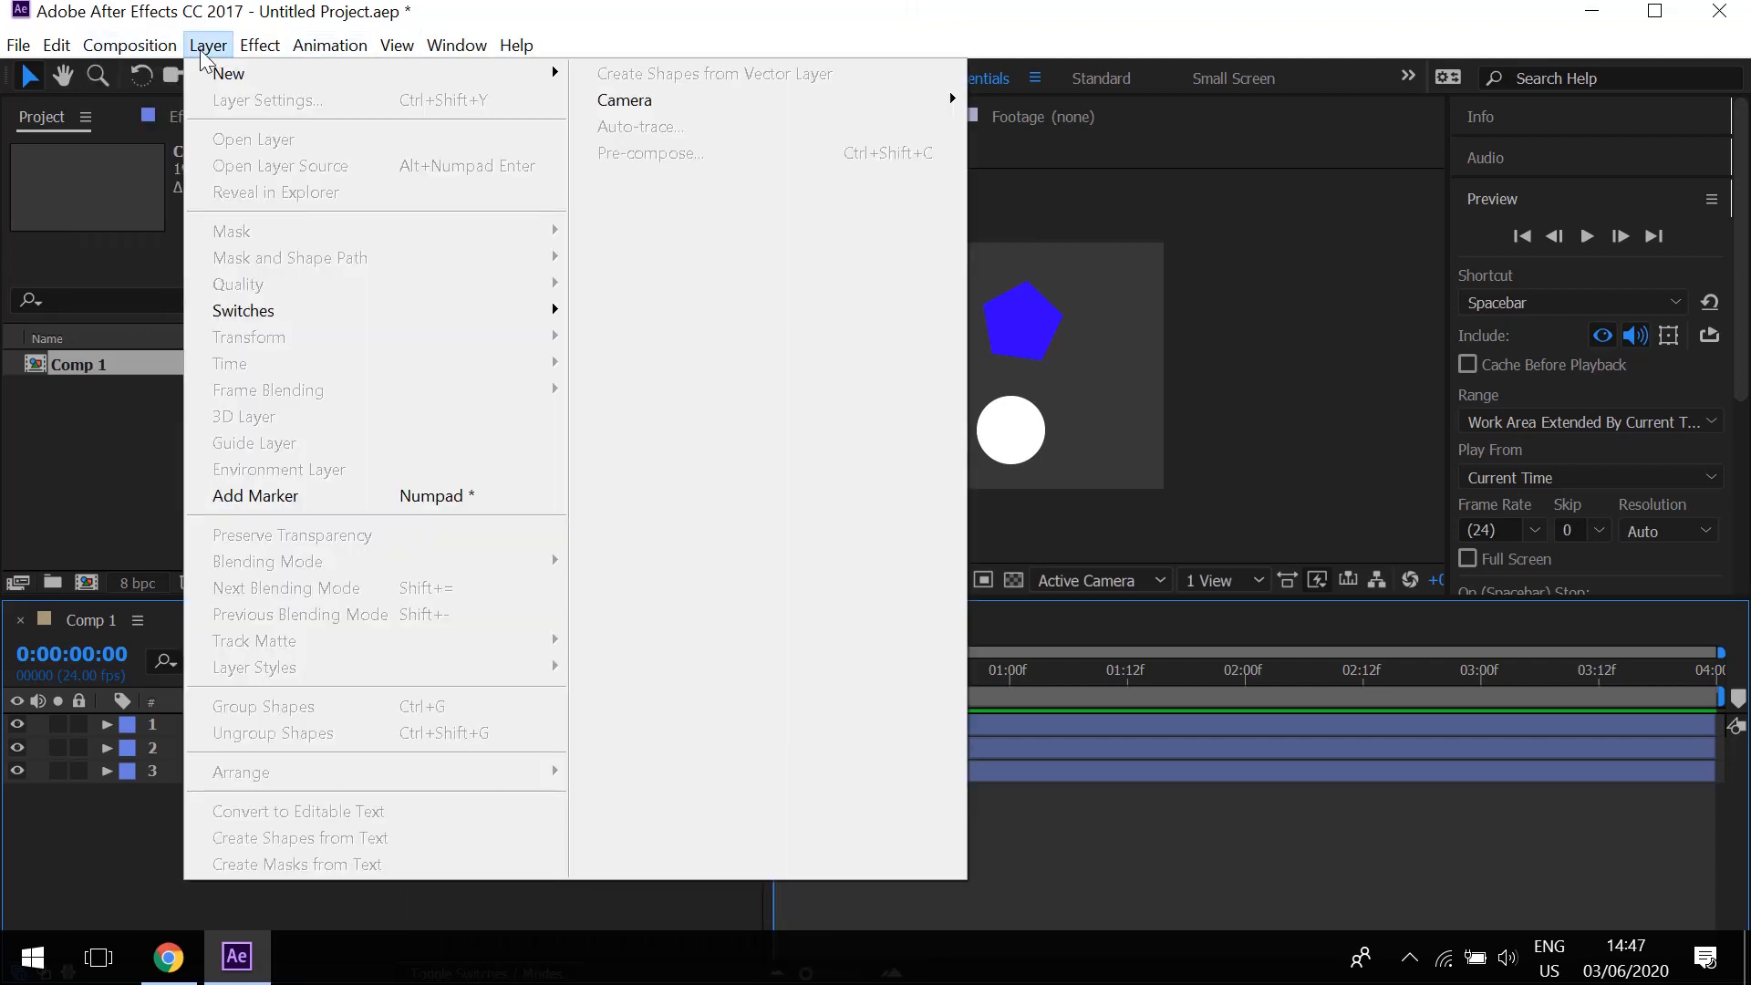
{"action": "left_click", "coordinate": [200, 50]}
{"action": "left_click", "coordinate": [200, 50]}
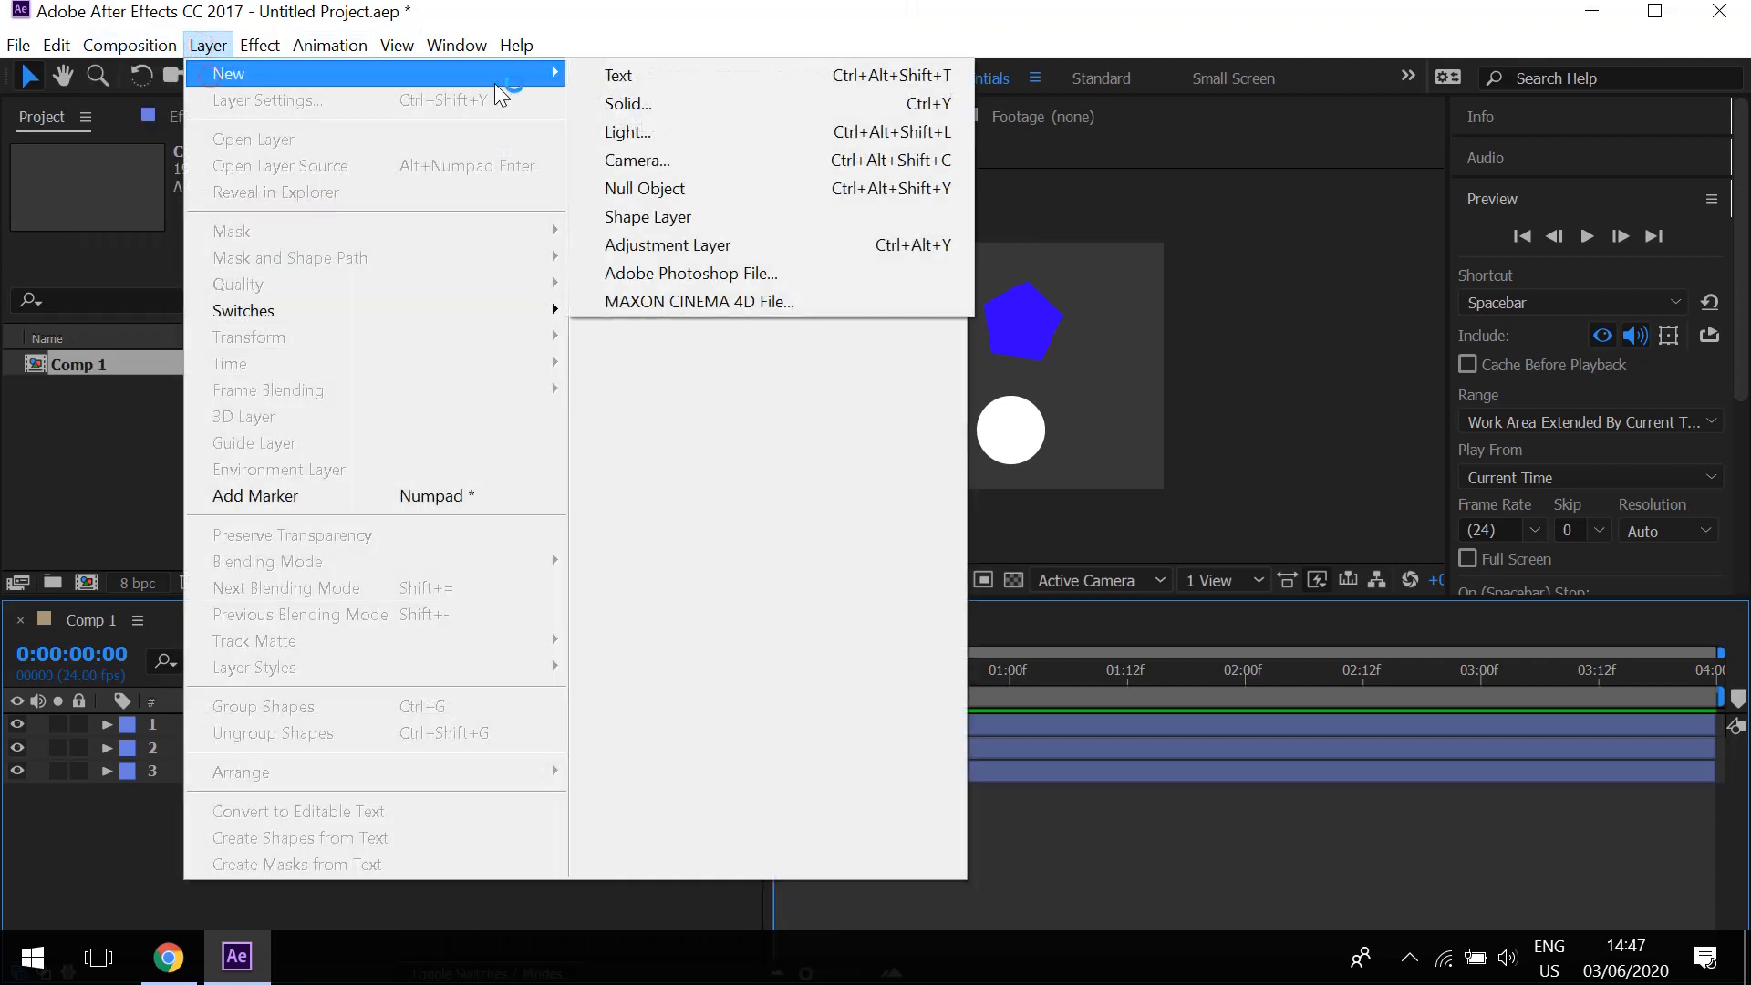
{"action": "left_click", "coordinate": [644, 188]}
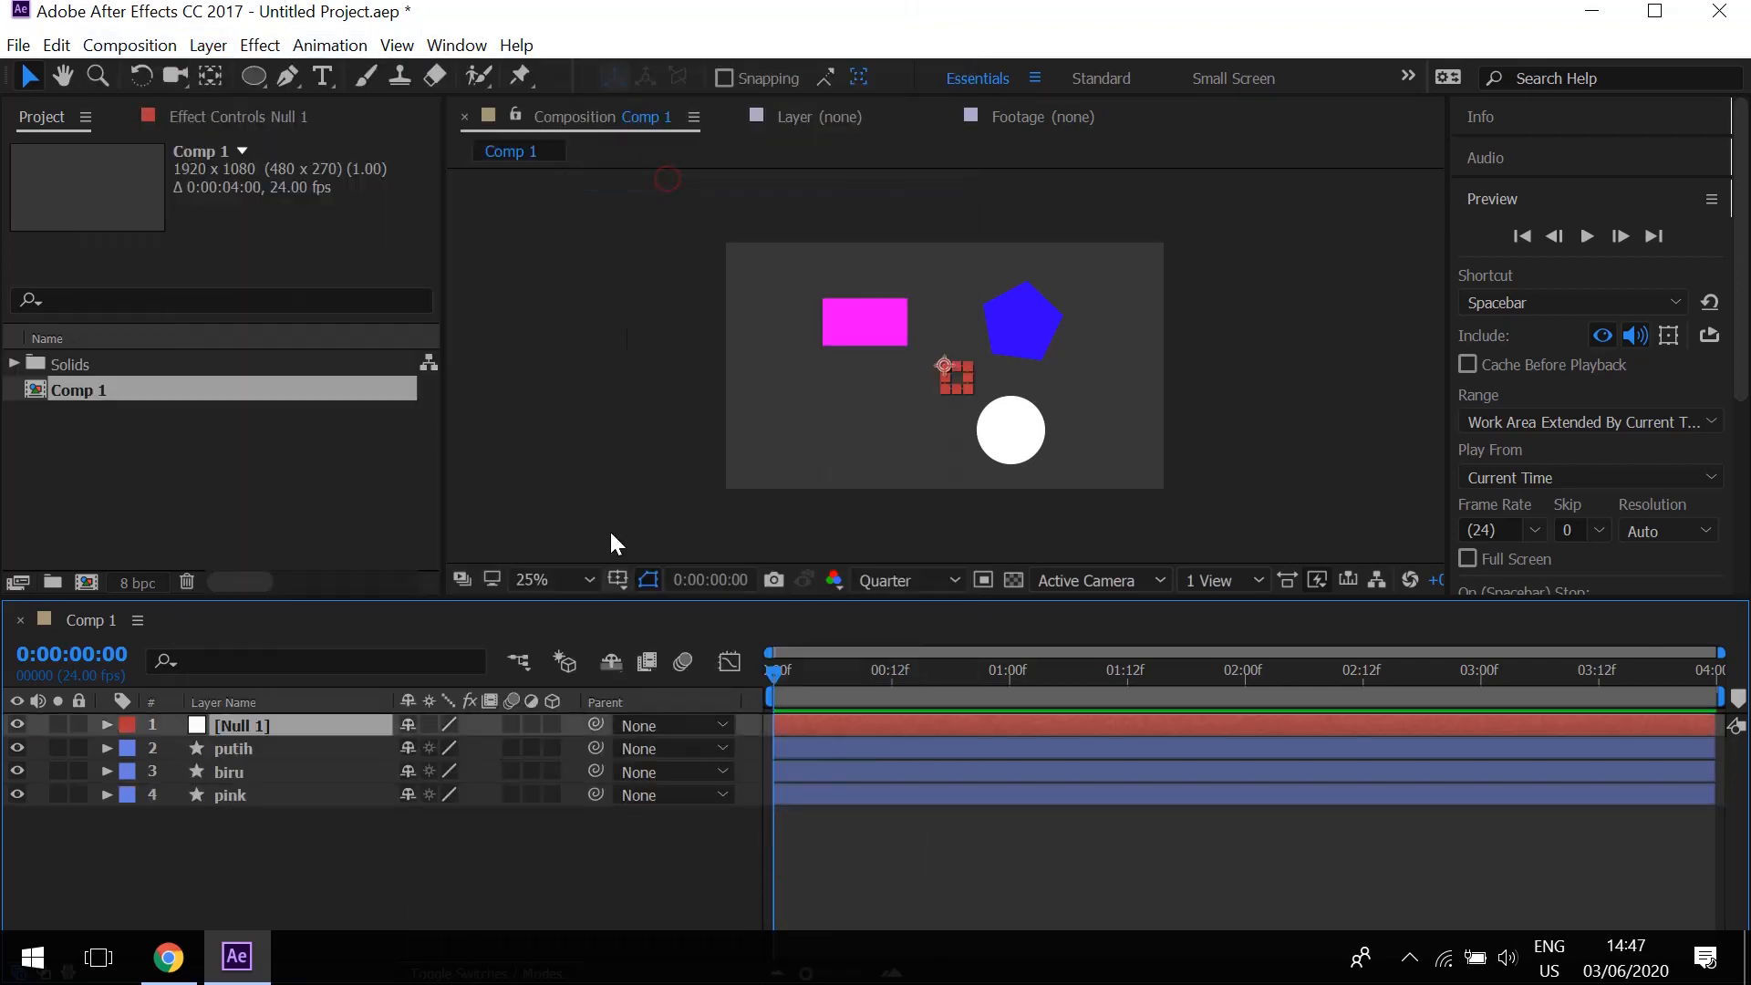
Parent the putih, biru and pink layers to the Null 1 layer.
{"action": "left_click", "coordinate": [235, 792]}
{"action": "left_click", "coordinate": [237, 747]}
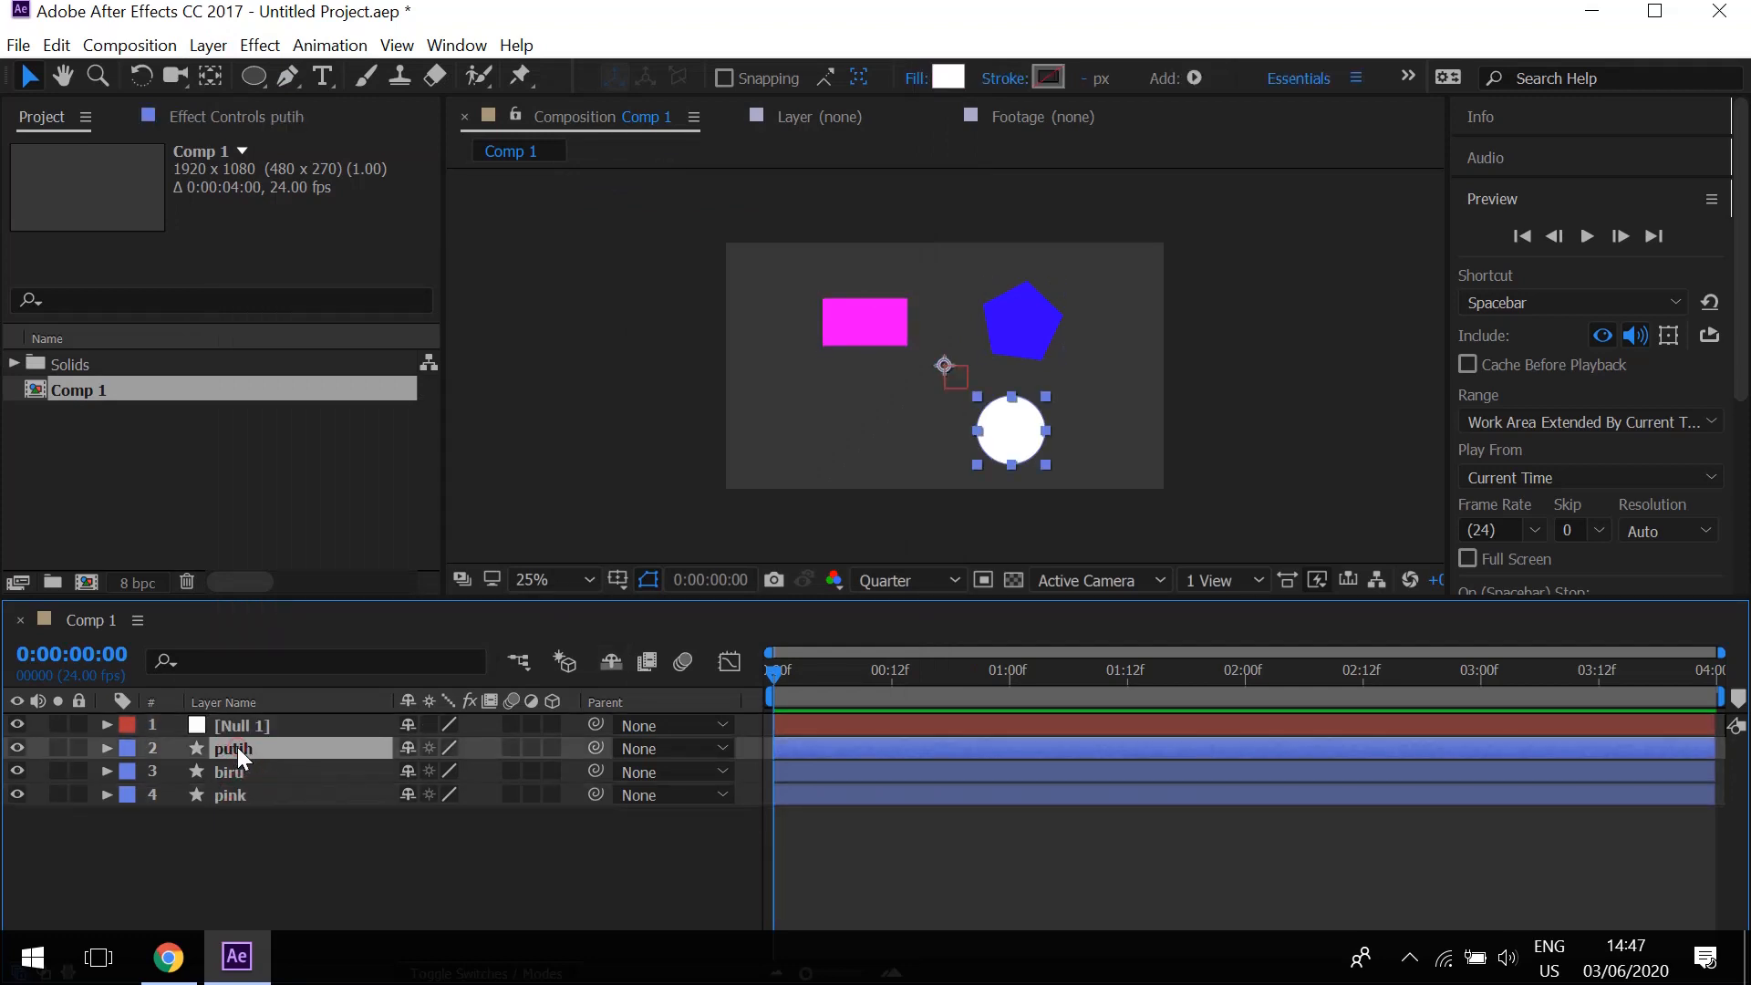
{"action": "left_click", "coordinate": [230, 790], "text": "shift"}
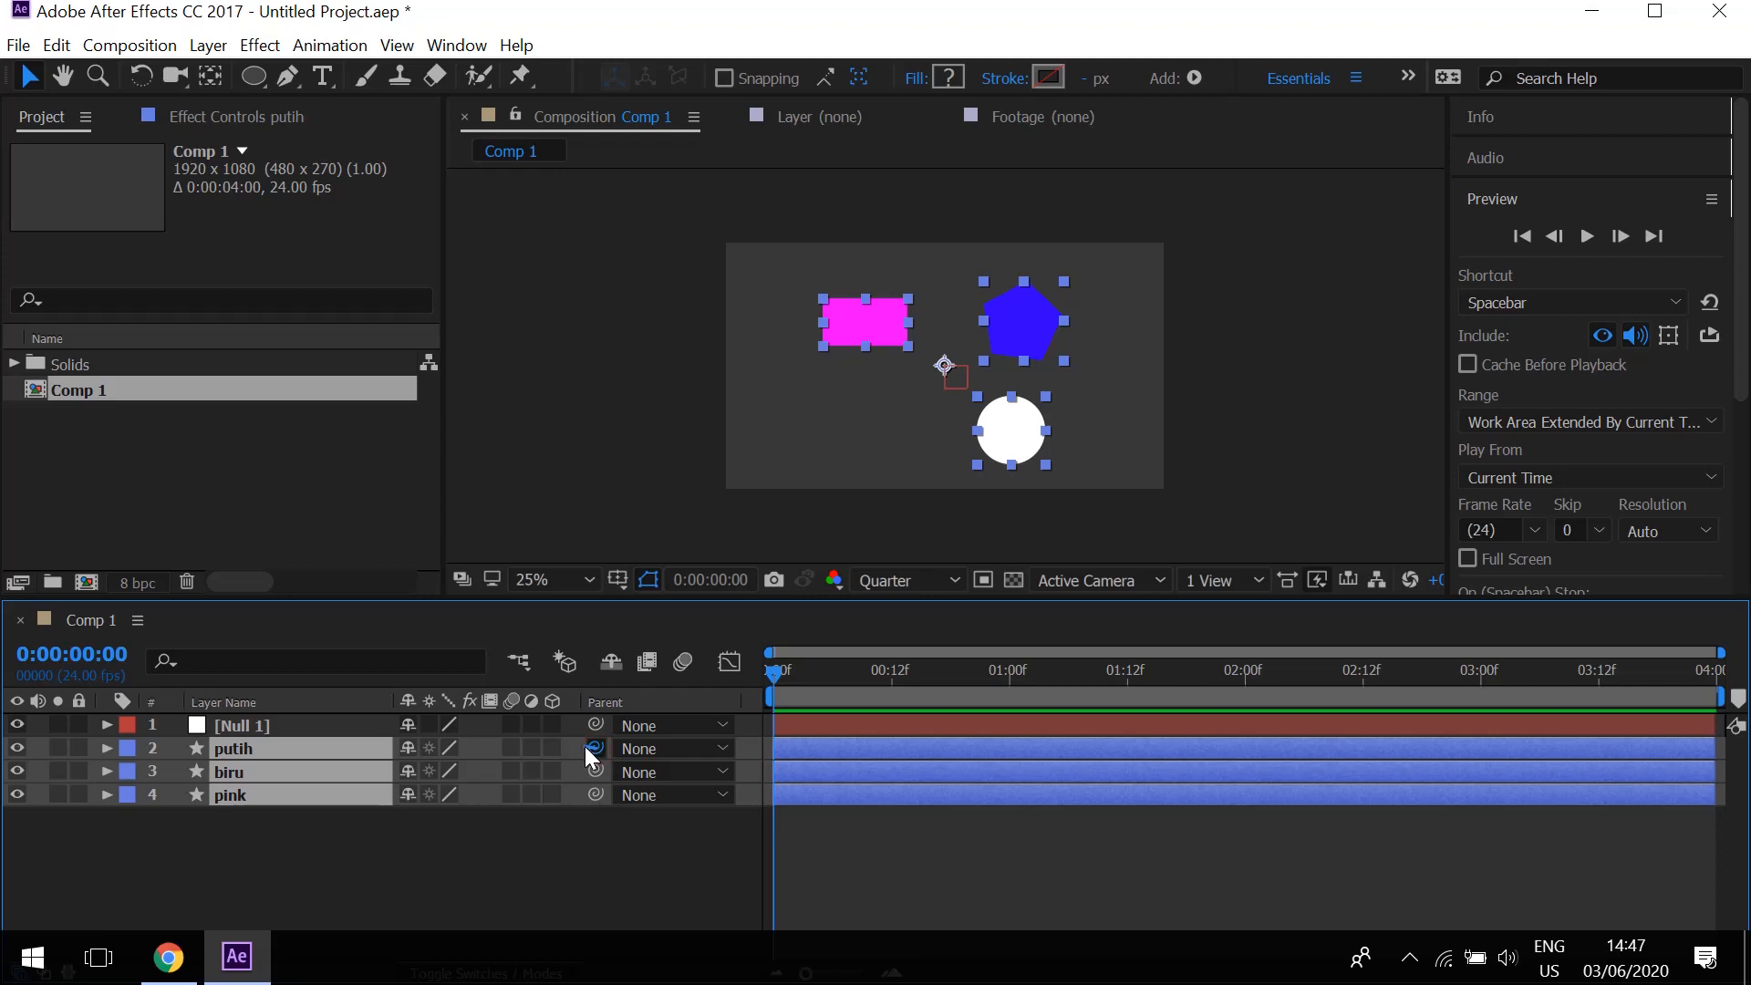
{"action": "left_click_drag", "start_coordinate": [590, 746], "coordinate": [246, 724]}
Show the null's Position property and move the null slightly down and left to about 928, 568.
{"action": "left_click", "coordinate": [246, 725]}
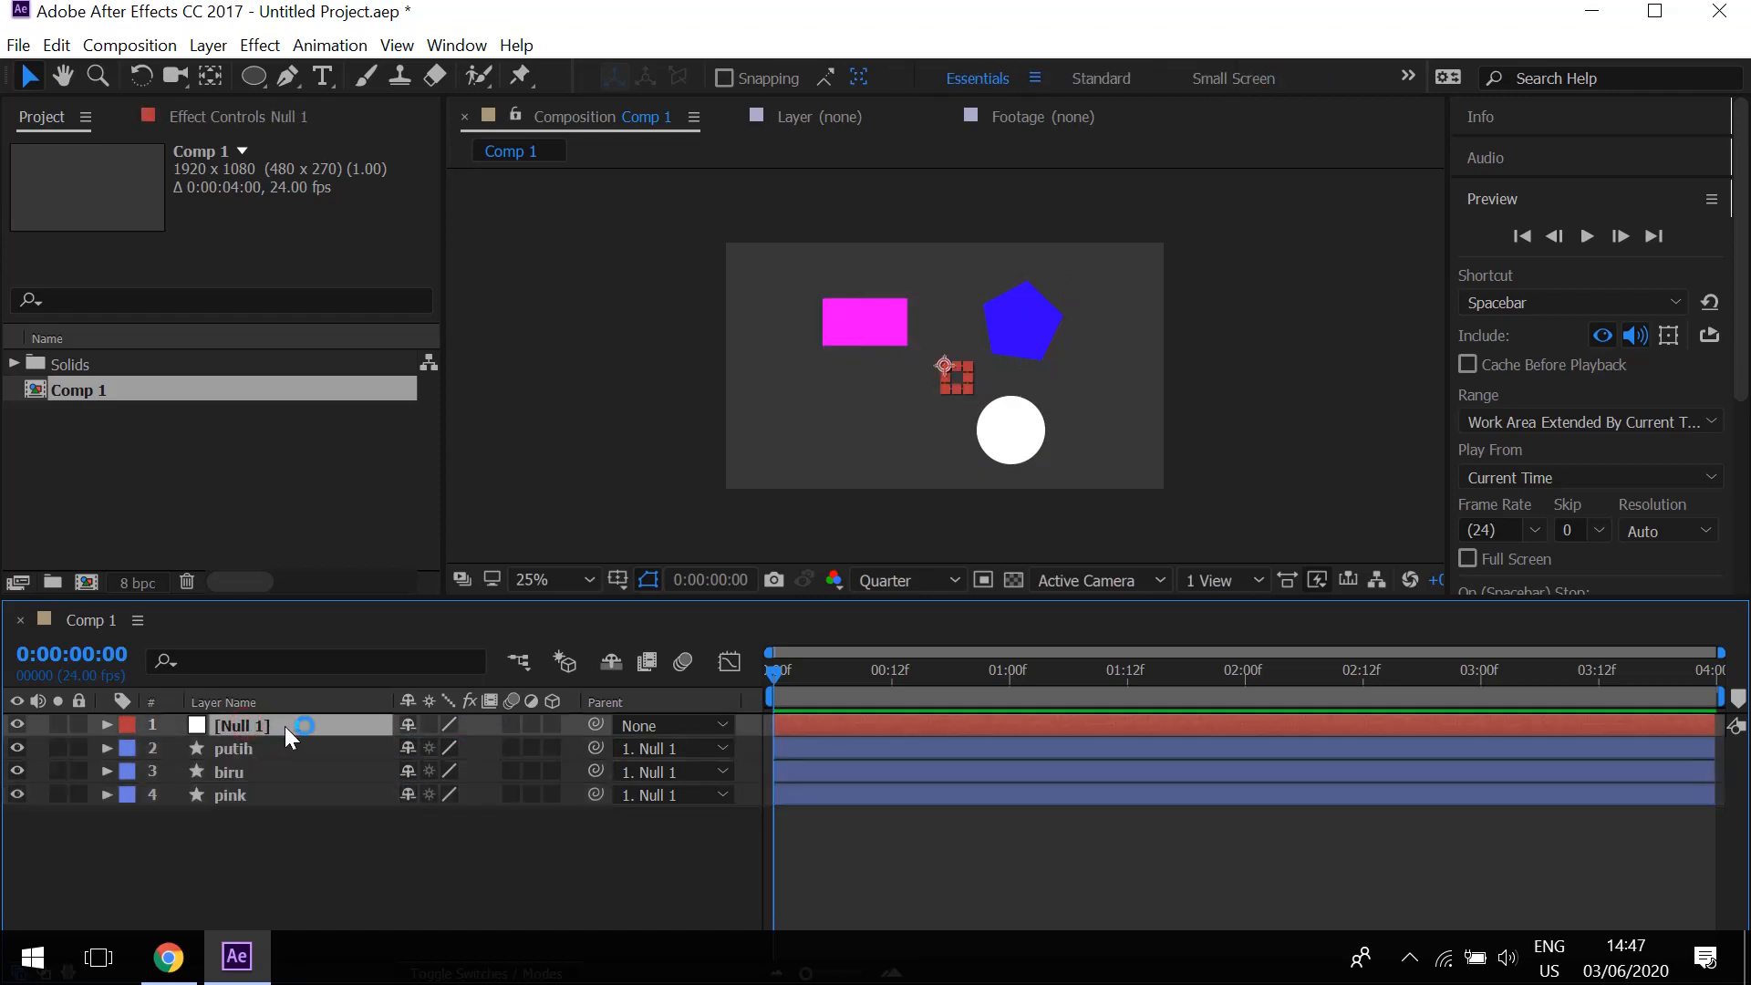
{"action": "key", "text": "p"}
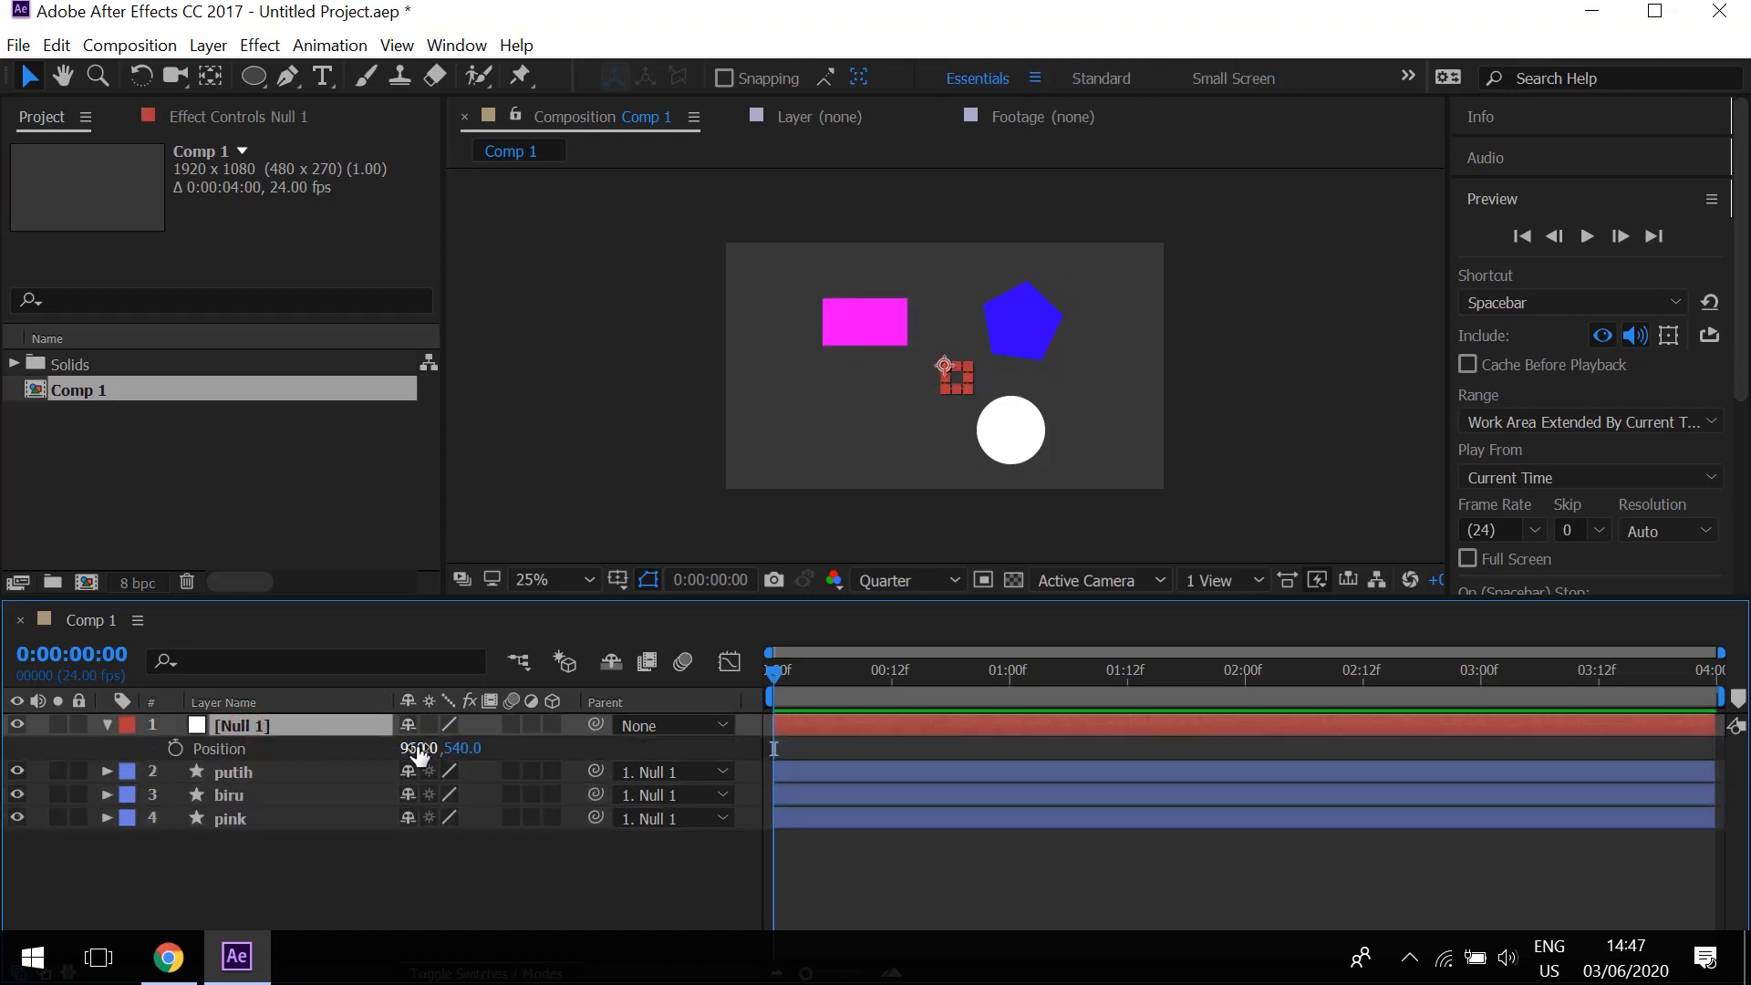
{"action": "mouse_move", "coordinate": [947, 370]}
{"action": "left_mouse_down"}
{"action": "mouse_move", "coordinate": [917, 381]}
{"action": "mouse_move", "coordinate": [881, 354]}
{"action": "mouse_move", "coordinate": [916, 400]}
{"action": "mouse_move", "coordinate": [971, 354]}
{"action": "mouse_move", "coordinate": [941, 381]}
{"action": "left_mouse_up"}
Select the rectangle, pentagon and circle in turn to review the parented shapes, and reselect the null layer.
{"action": "left_click", "coordinate": [867, 323]}
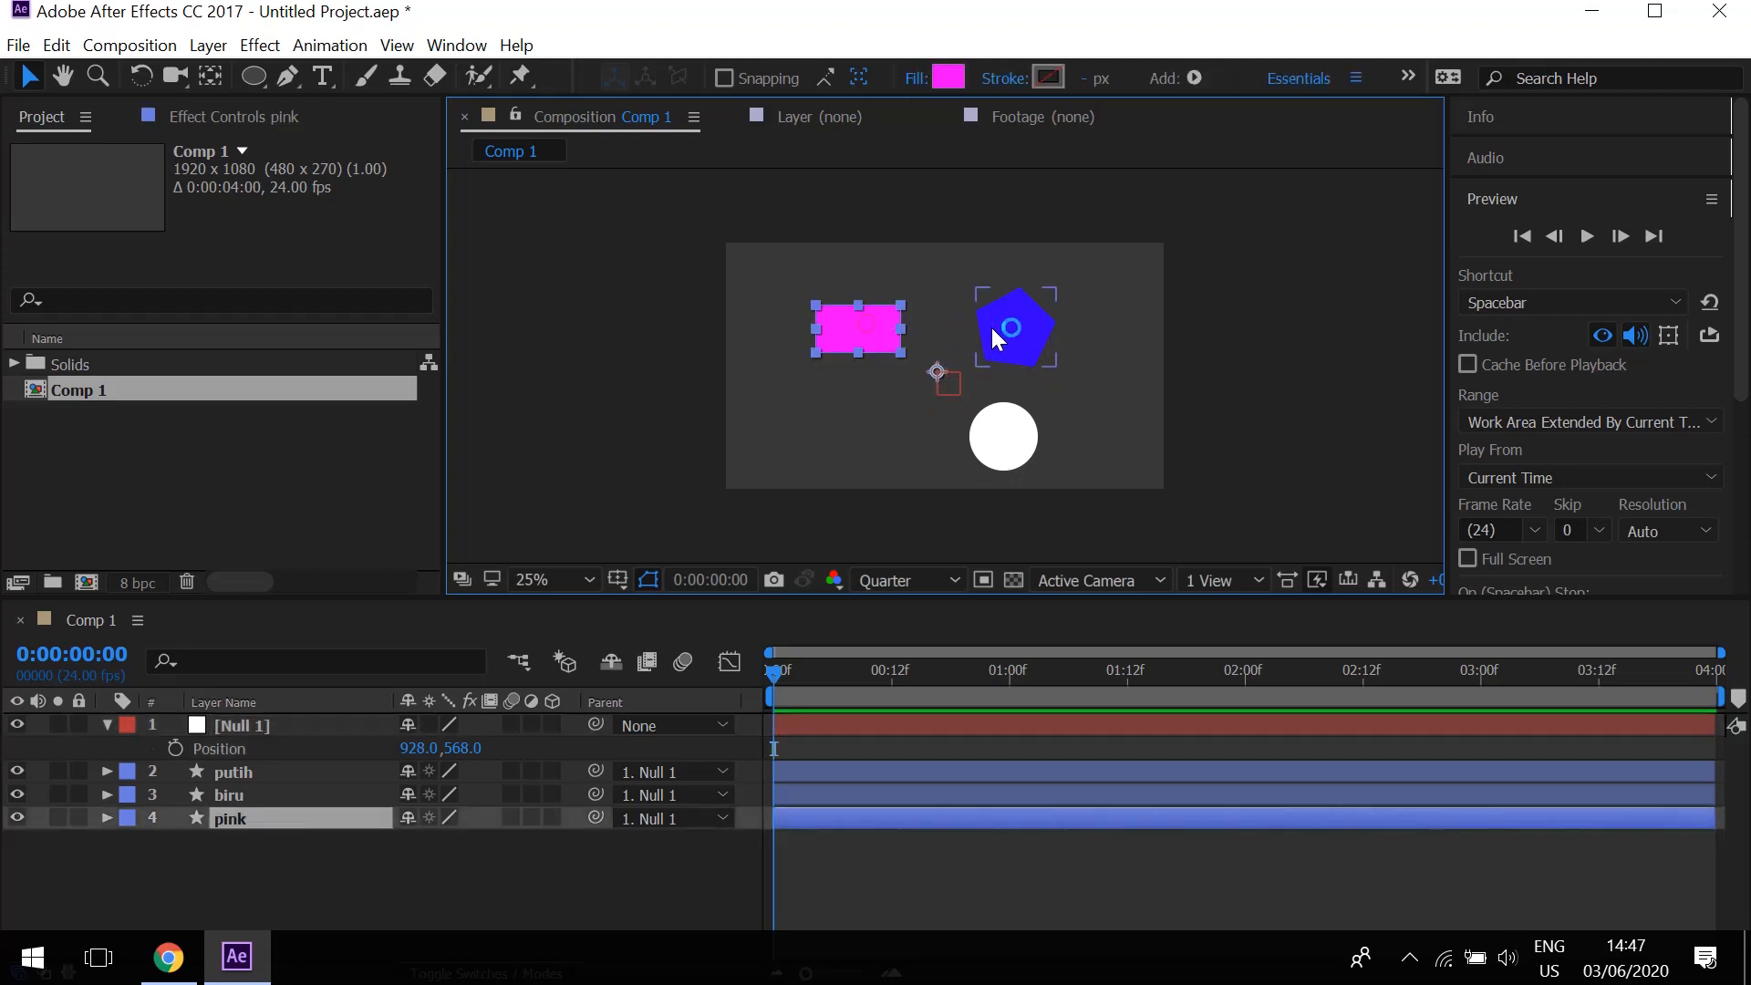
{"action": "left_click", "coordinate": [992, 332]}
{"action": "left_click", "coordinate": [994, 425]}
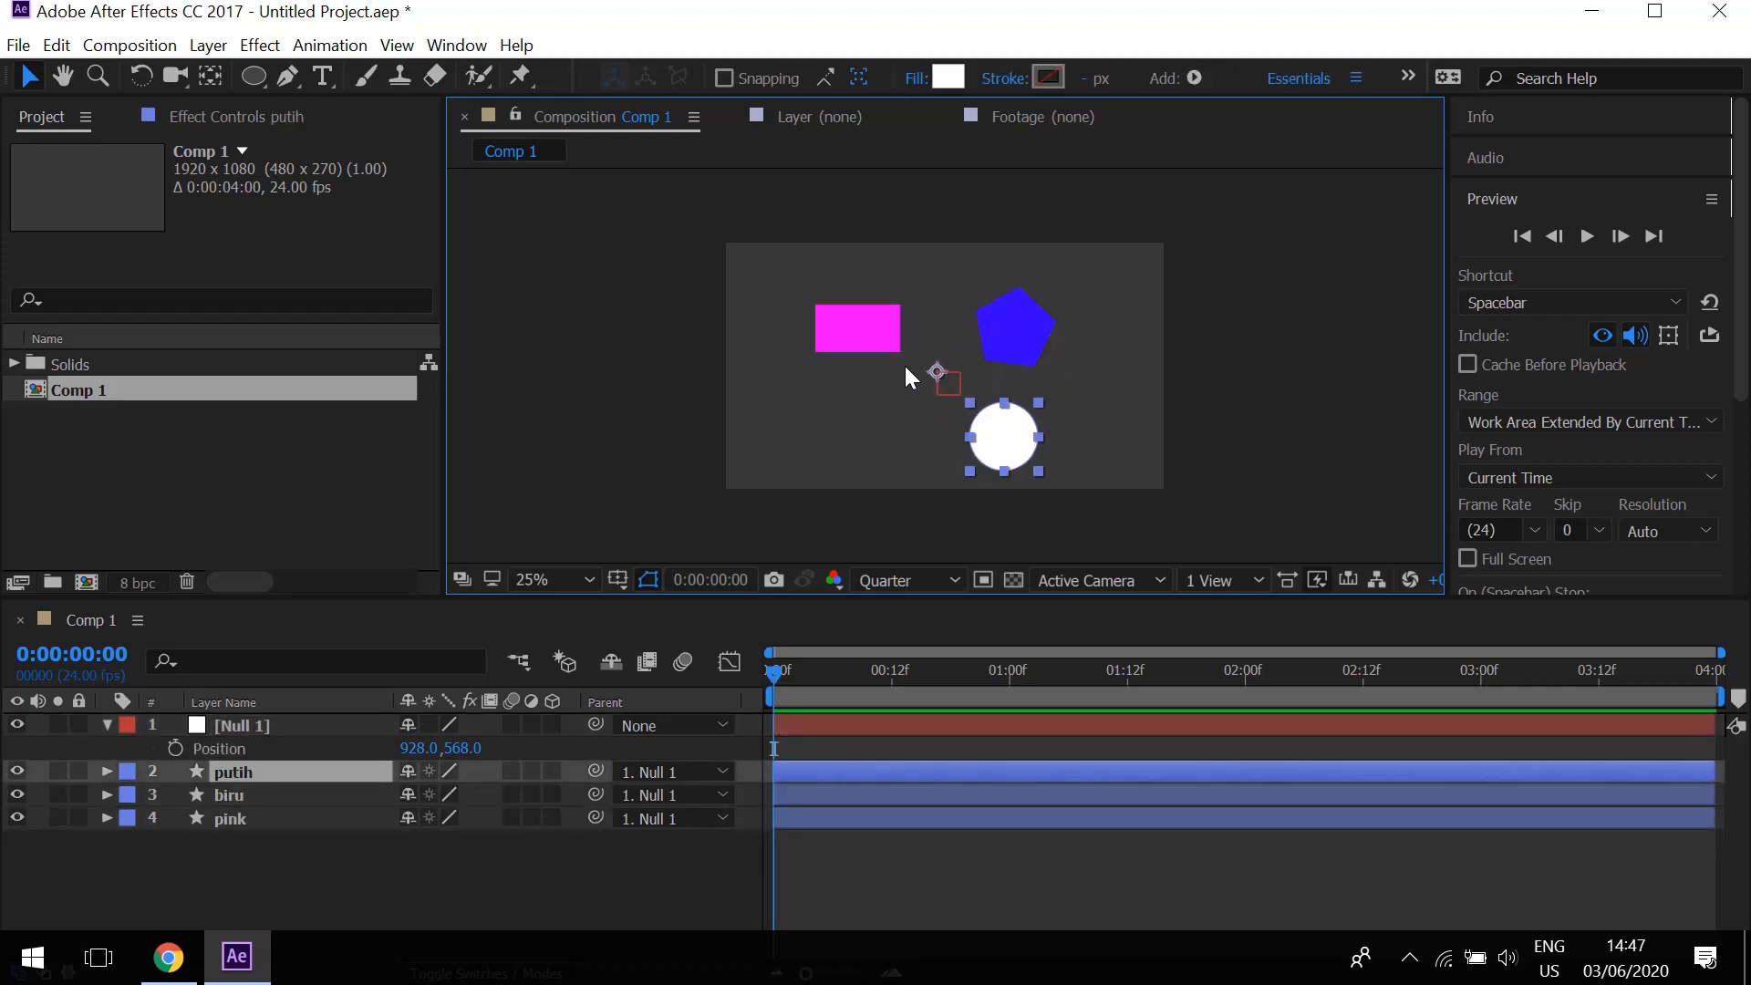
{"action": "left_click", "coordinate": [270, 727]}
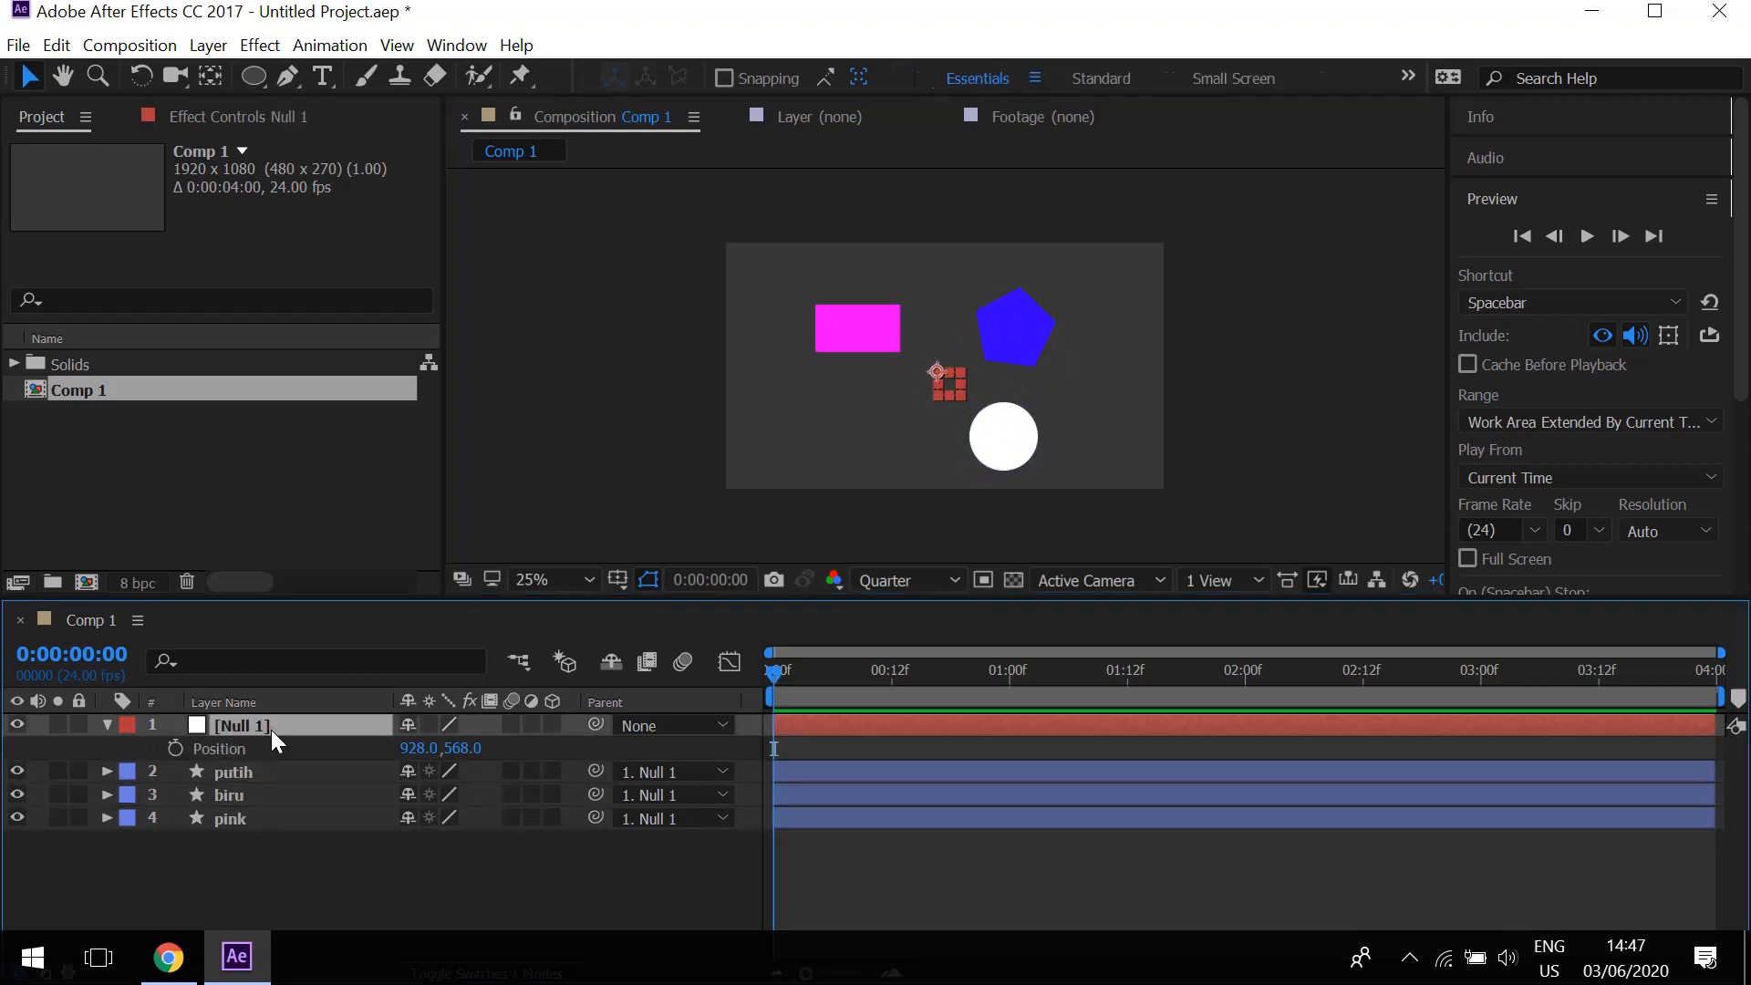
Move the null up and right to about 988, 428 and show all of its Transform properties.
{"action": "left_click_drag", "start_coordinate": [939, 372], "coordinate": [998, 324]}
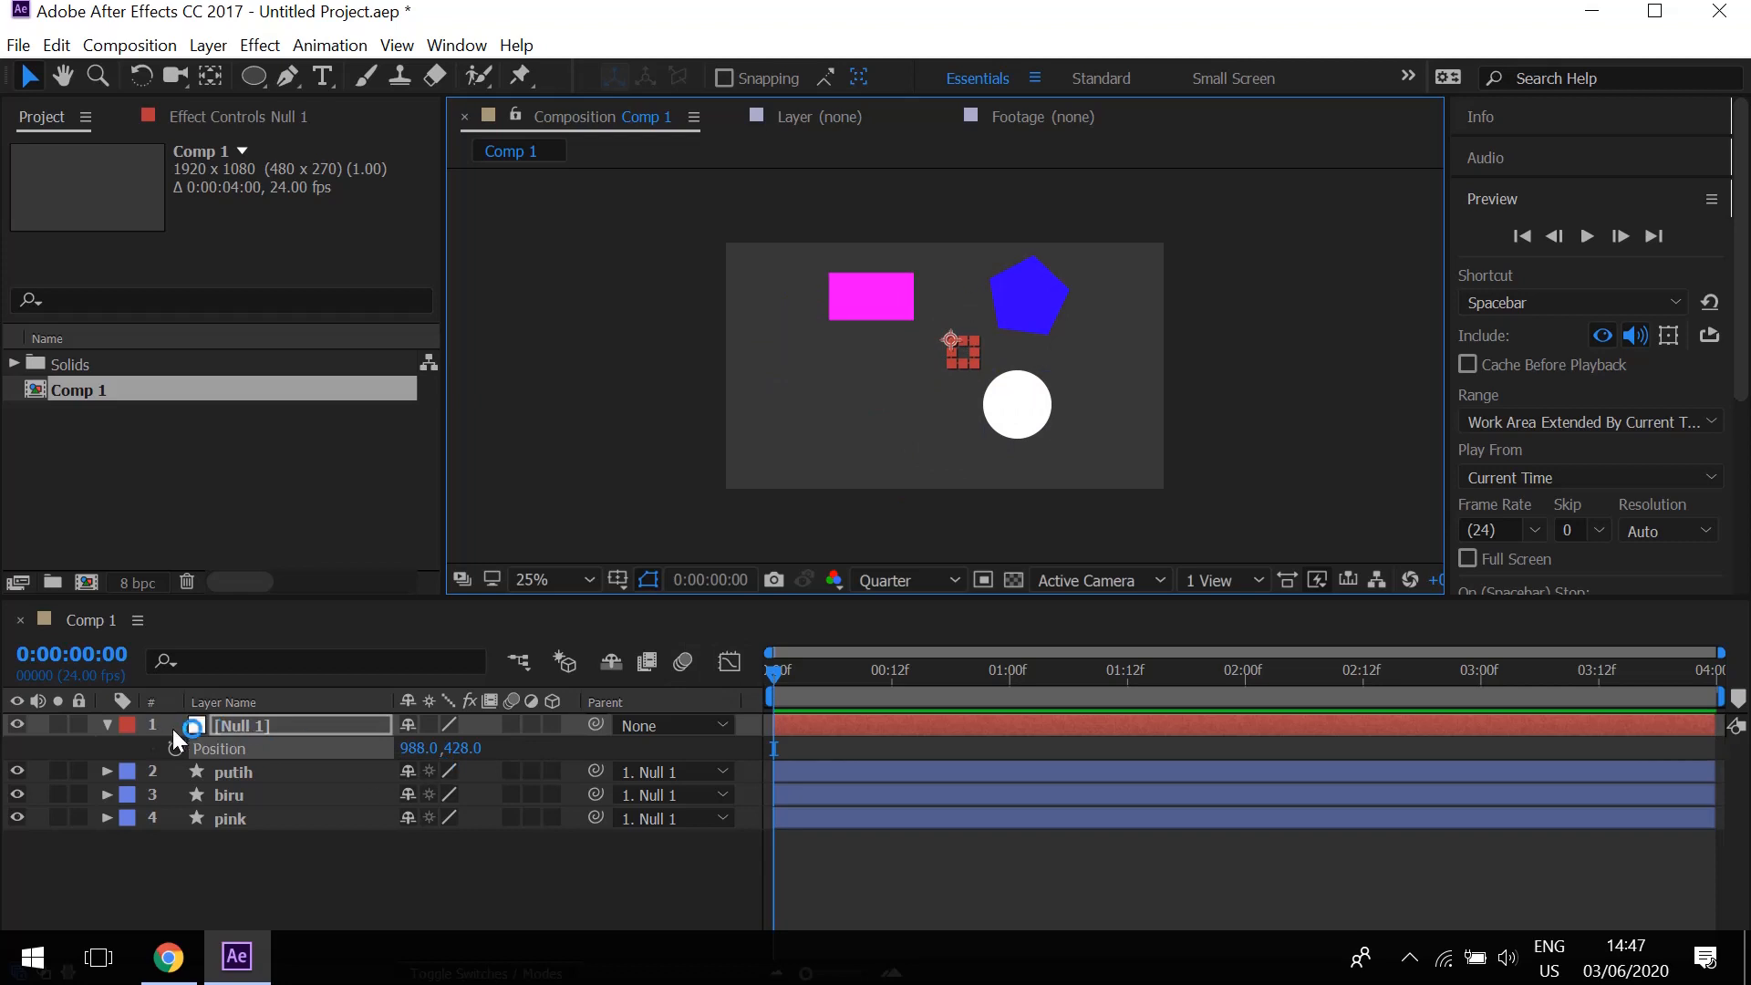
{"action": "left_click", "coordinate": [108, 727]}
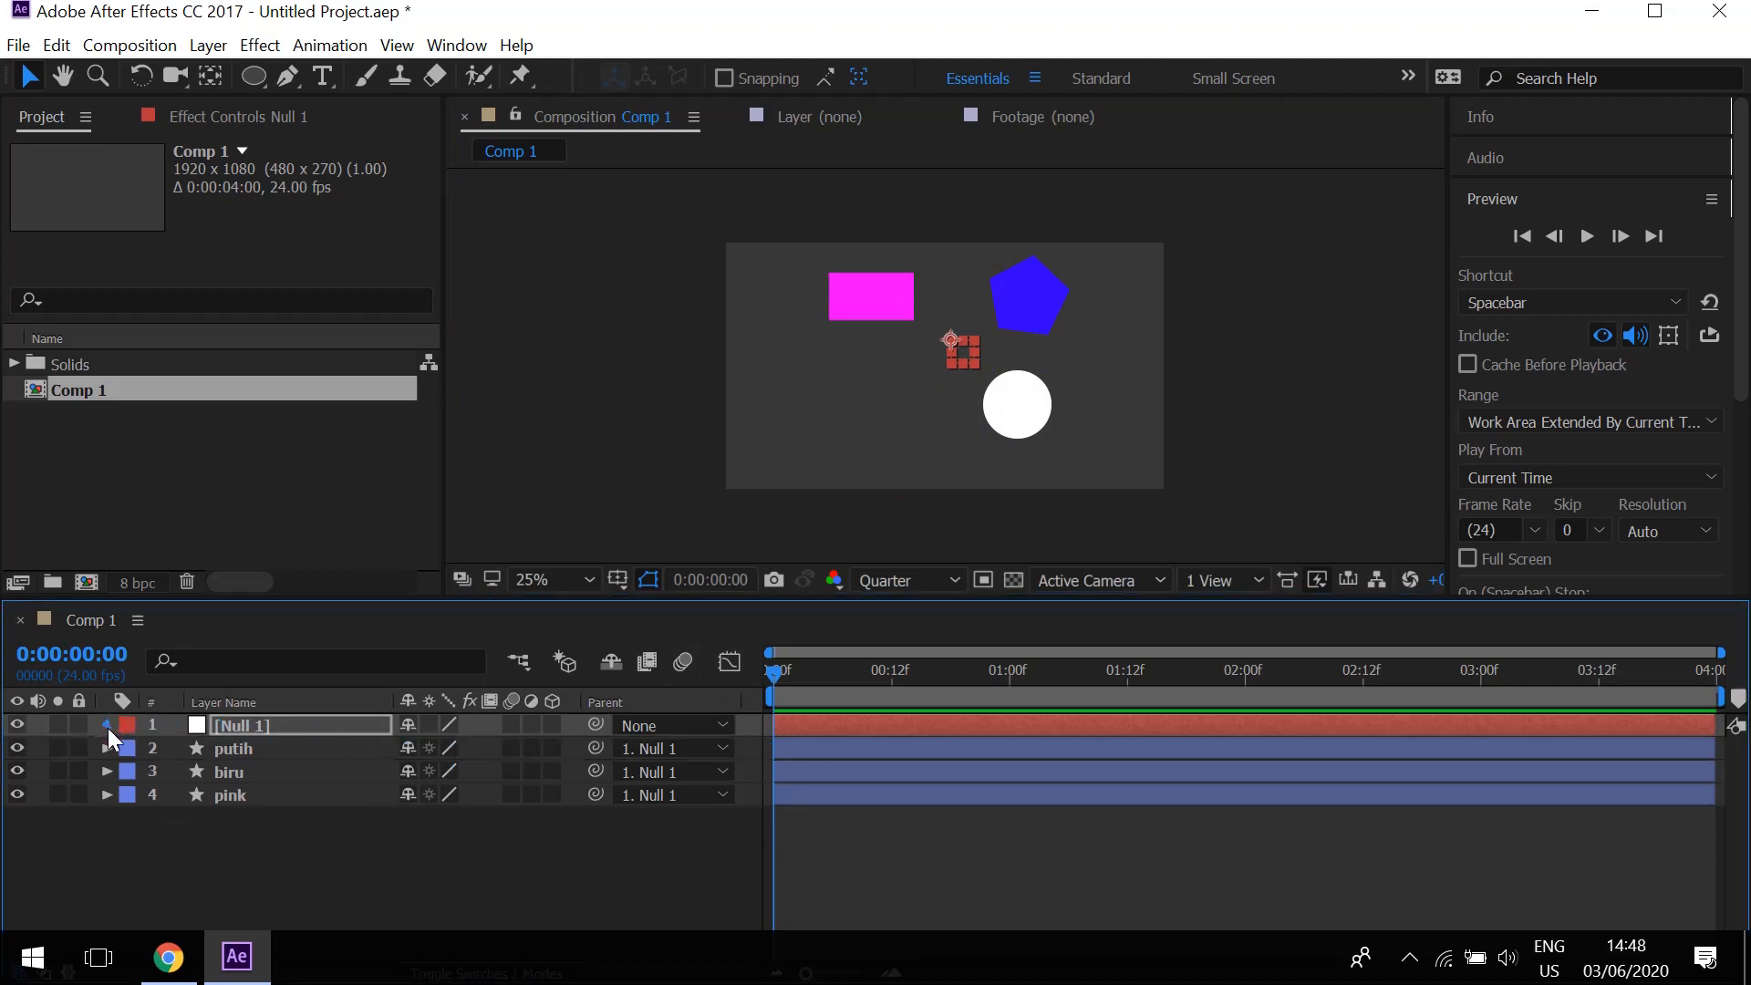
{"action": "left_click", "coordinate": [108, 727]}
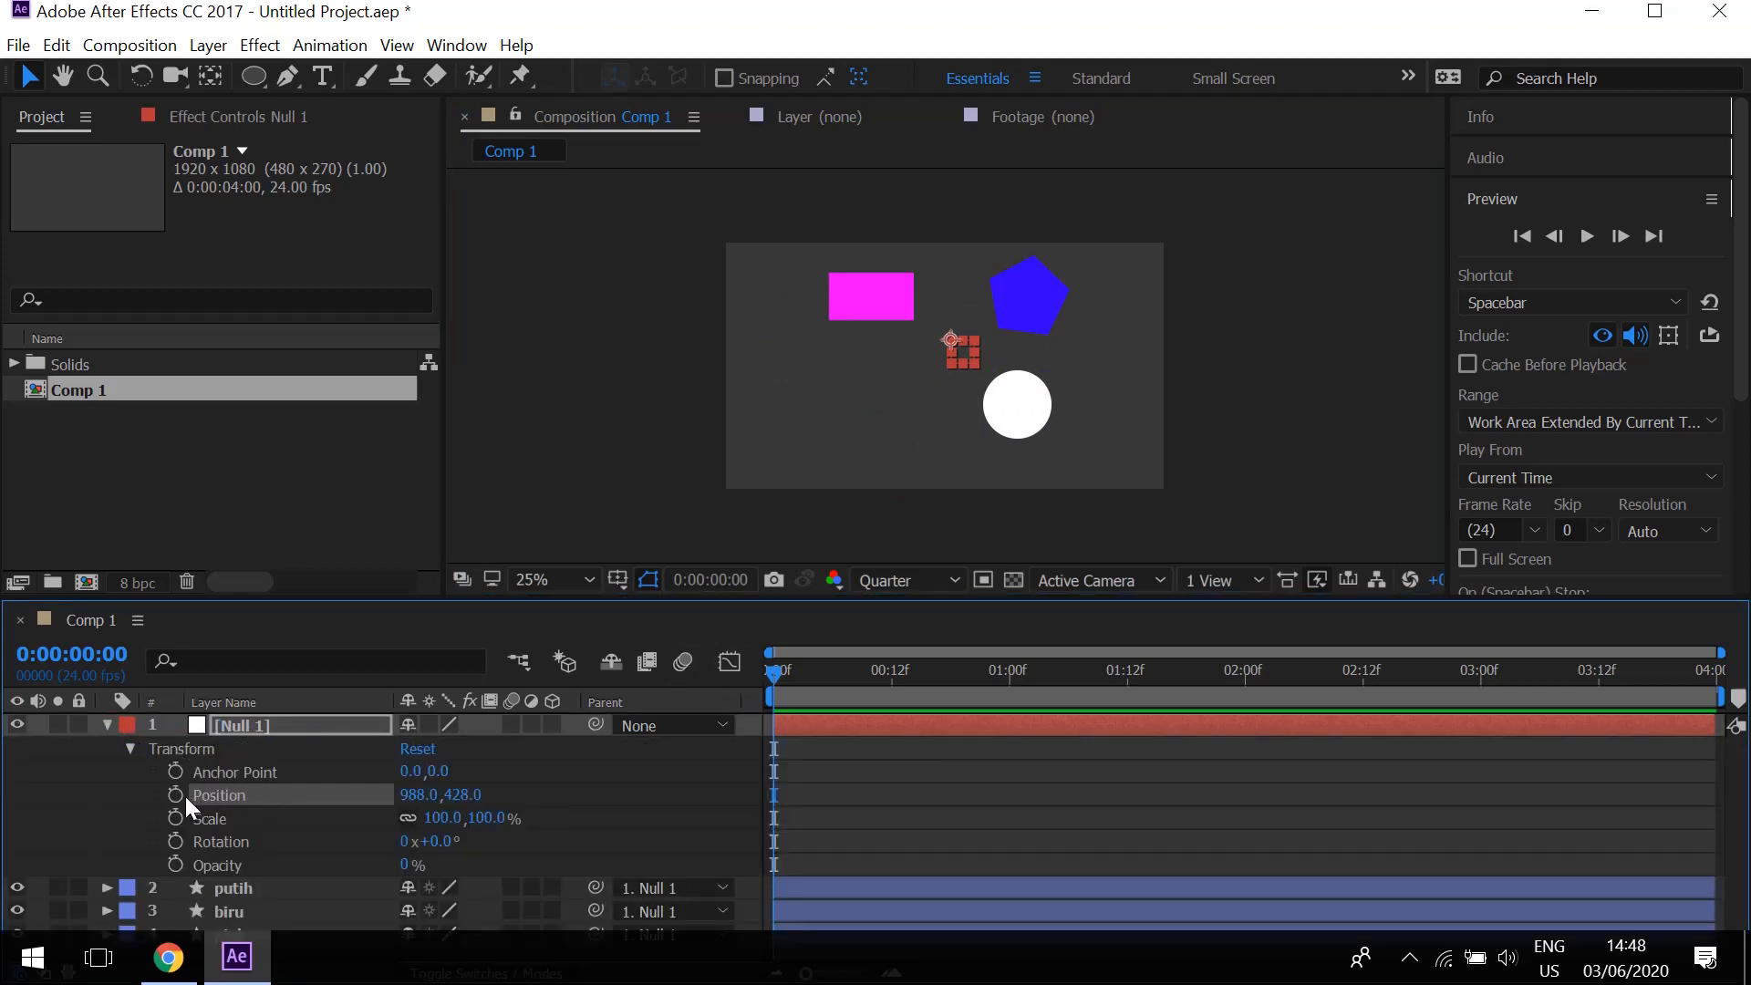
Try animating the null's Position from a first keyframe at 0:00 with the time set to frame 12, and remove the animation.
{"action": "left_click", "coordinate": [176, 795]}
{"action": "left_click", "coordinate": [897, 678]}
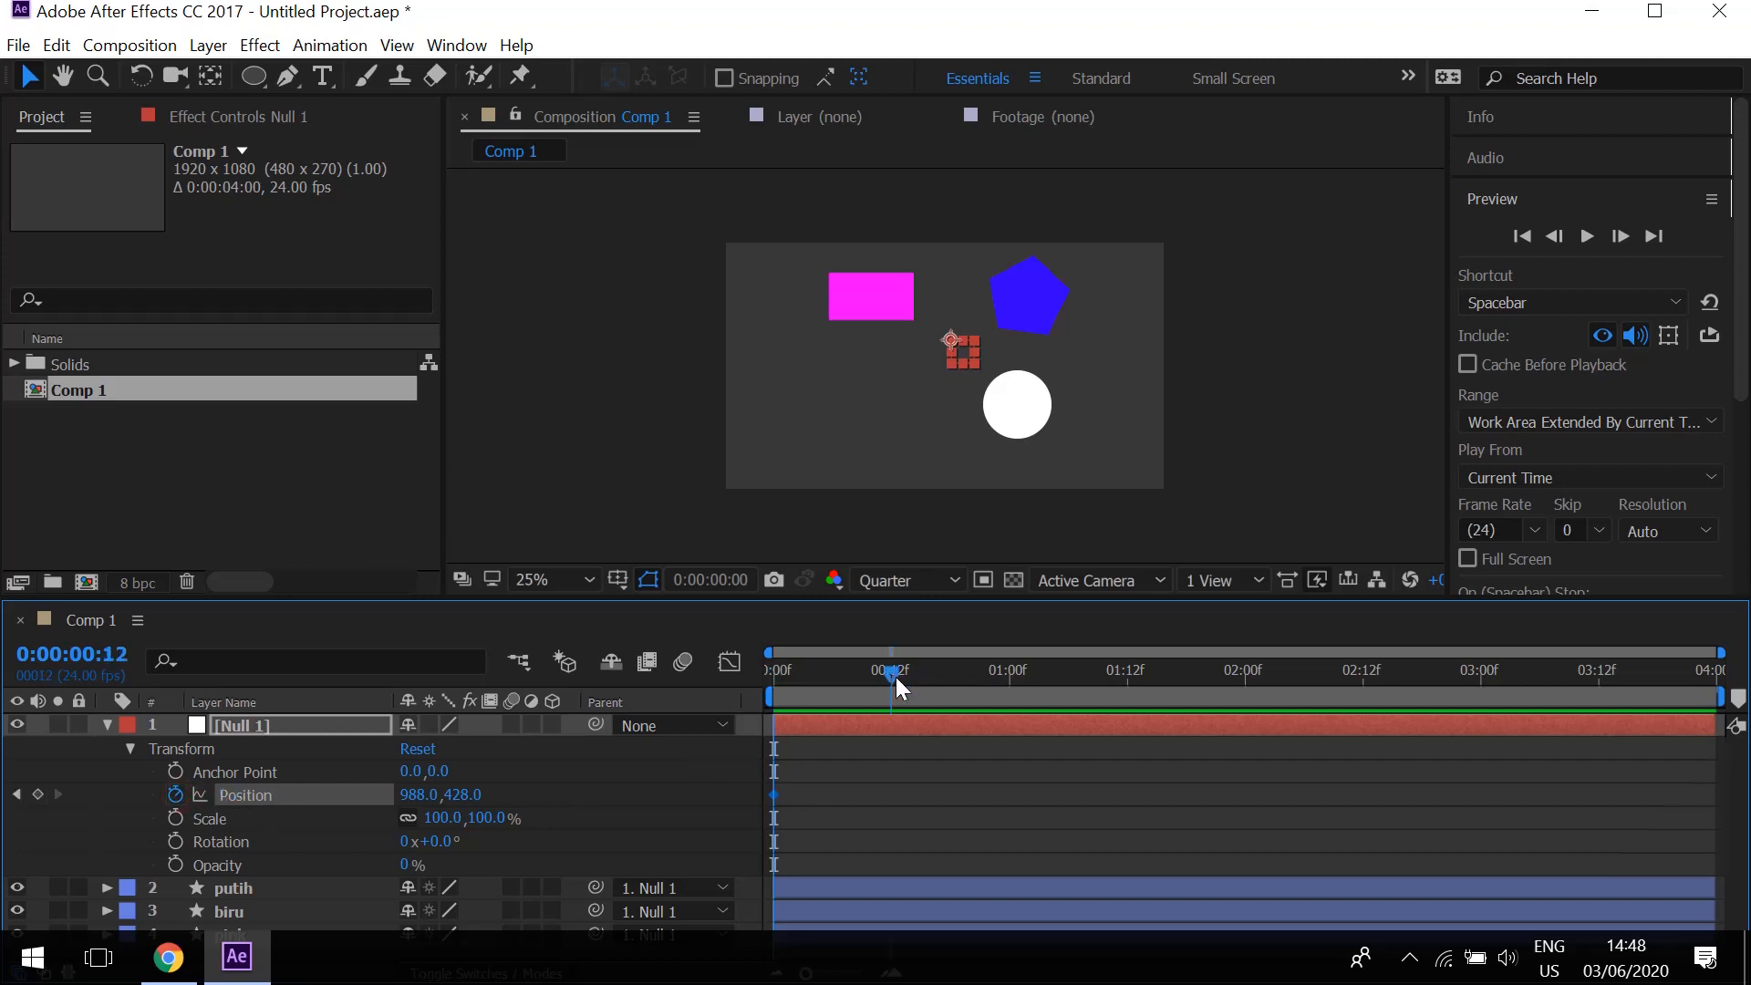
{"action": "left_click_drag", "start_coordinate": [440, 796], "coordinate": [767, 688]}
{"action": "left_click", "coordinate": [172, 791]}
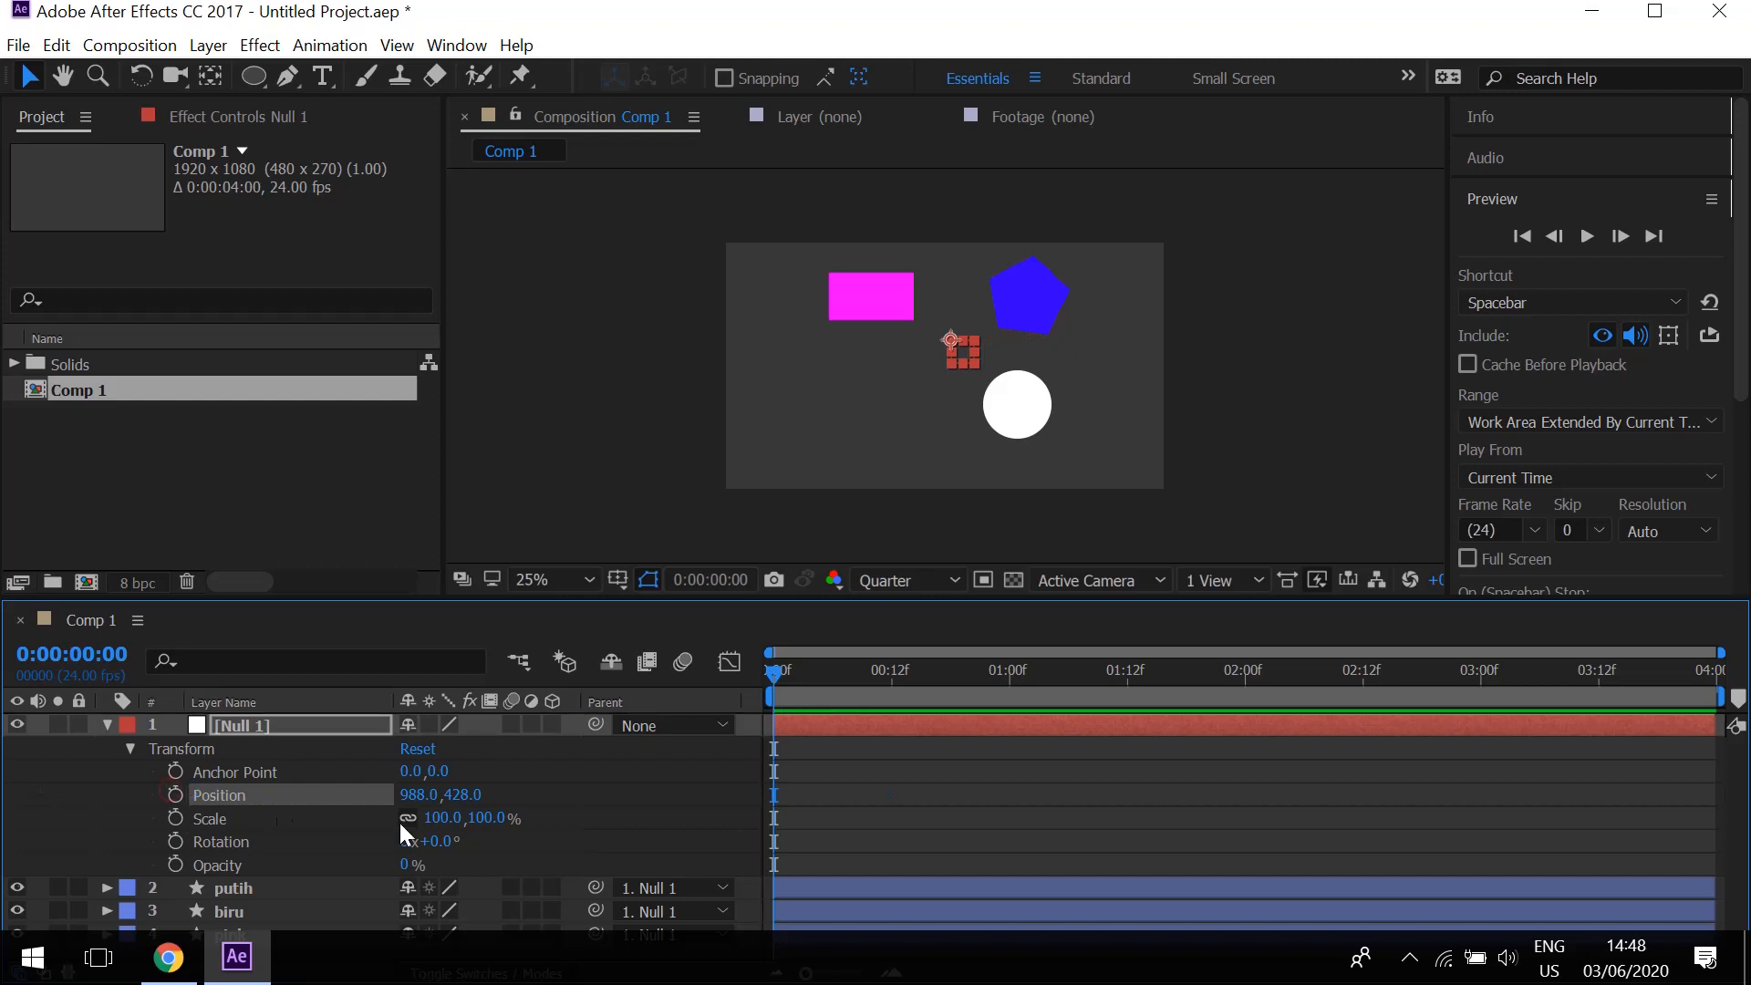
Try the null's Scale at 156% and Rotation at 91°, and restore them to 100% and 0°.
{"action": "left_click_drag", "start_coordinate": [442, 818], "coordinate": [547, 824]}
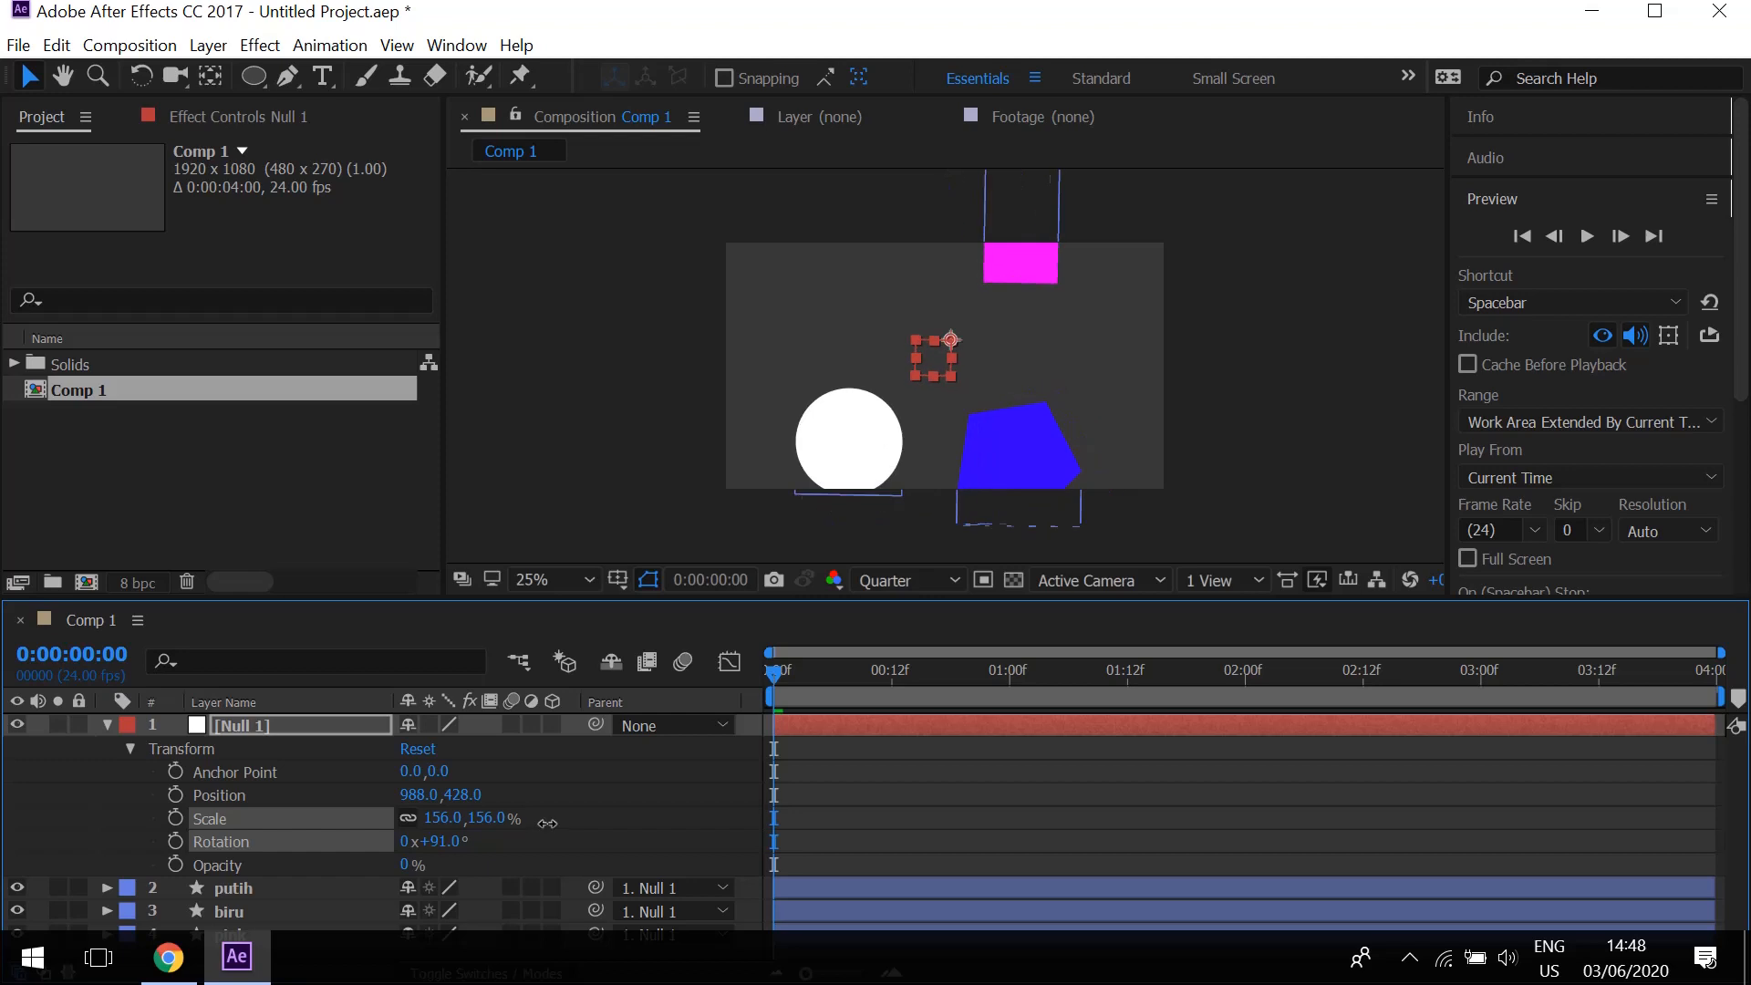
{"action": "left_click", "coordinate": [443, 816]}
{"action": "type", "text": "100"}
{"action": "key", "text": "Return"}
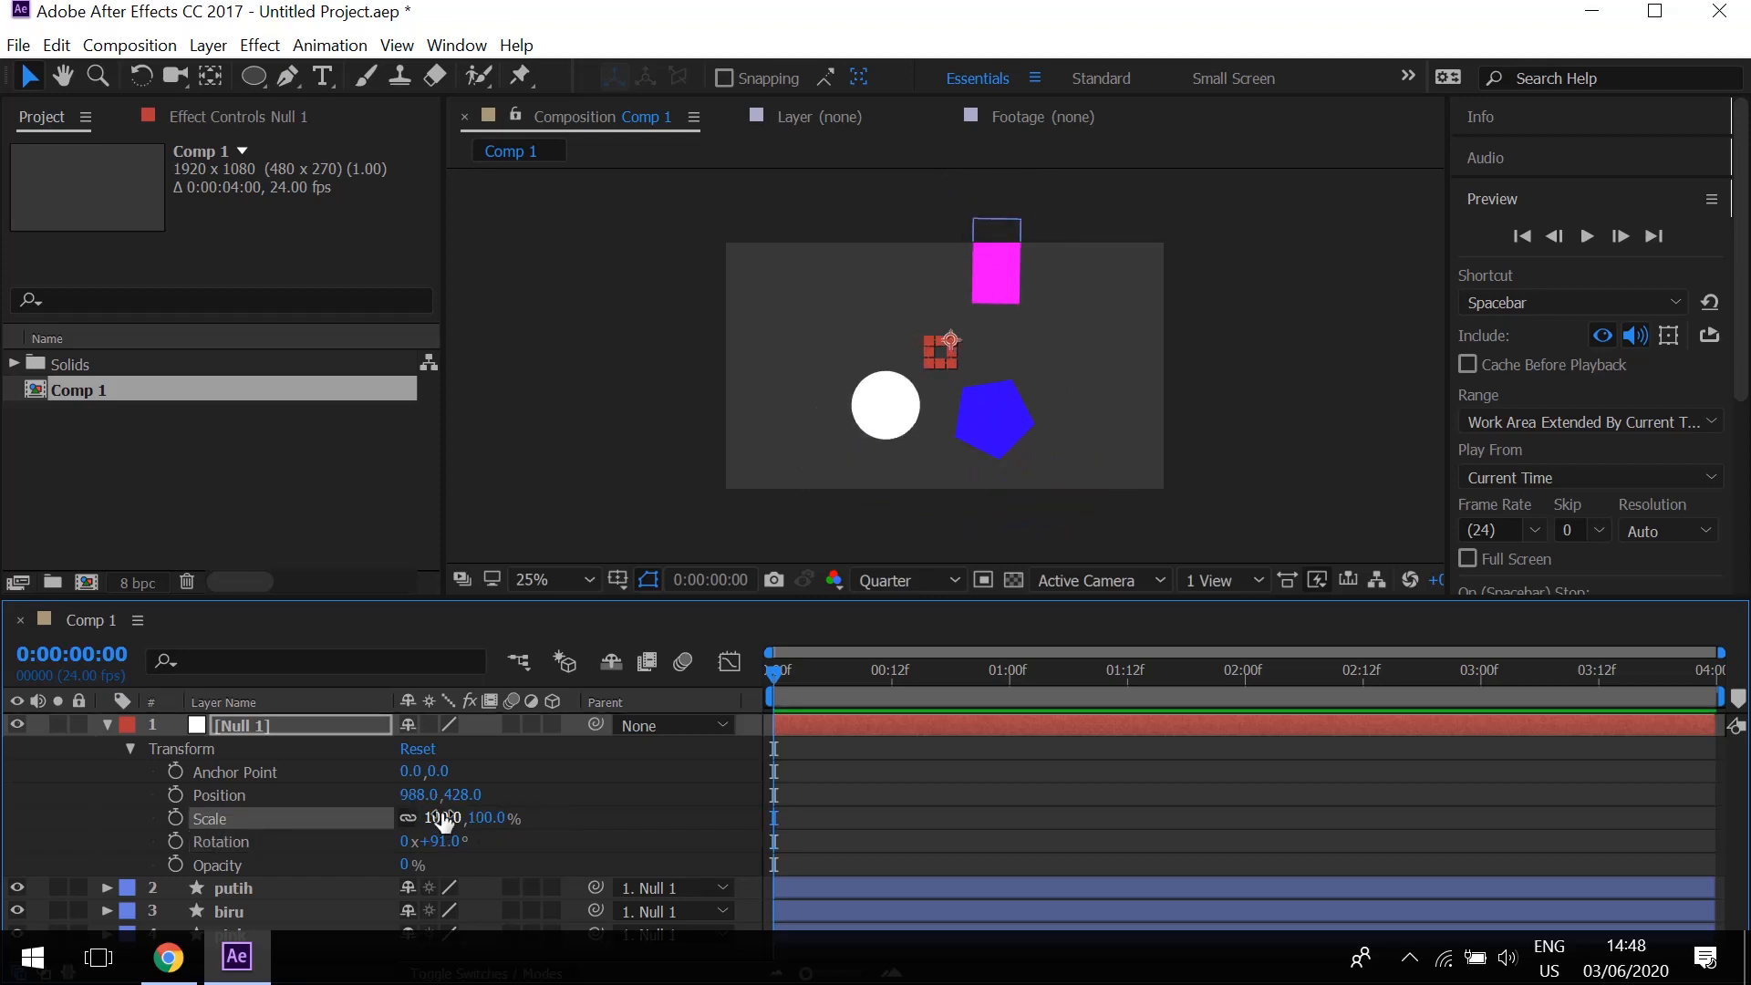
{"action": "left_click", "coordinate": [452, 842]}
{"action": "type", "text": "0"}
{"action": "key", "text": "Return"}
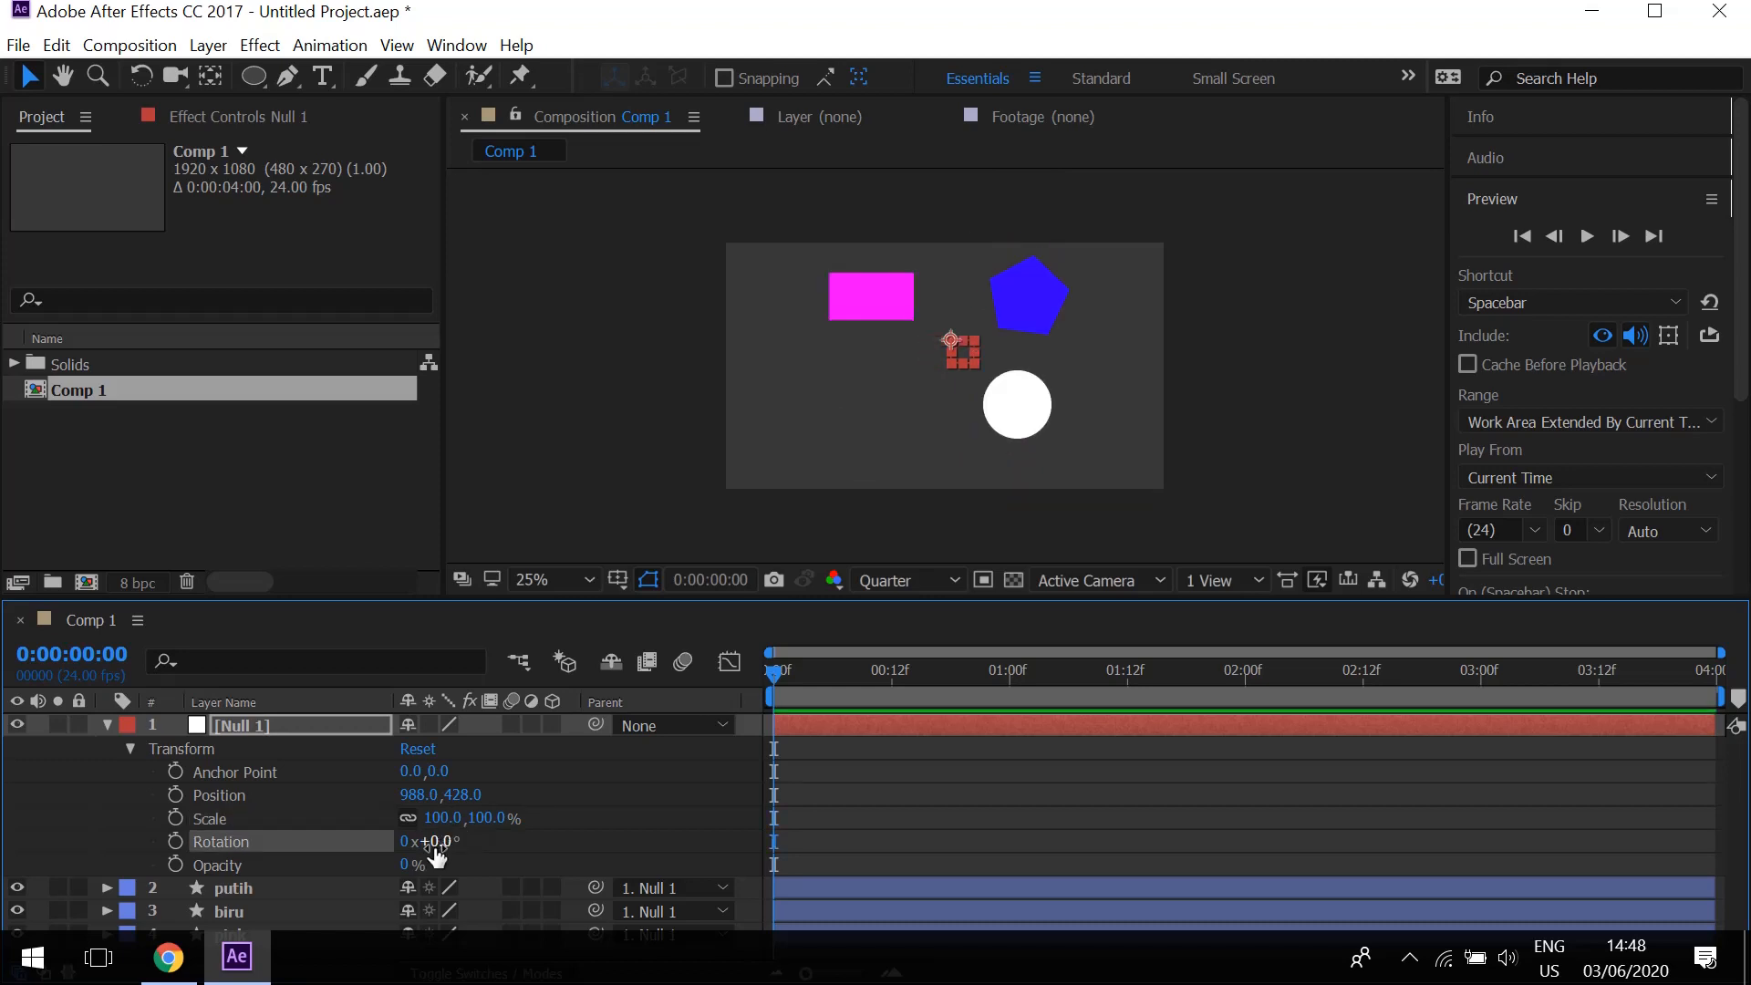
Test the null's Opacity at 100% and 6%, and review its Position, Scale and Rotation properties.
{"action": "left_click_drag", "start_coordinate": [403, 866], "coordinate": [607, 838]}
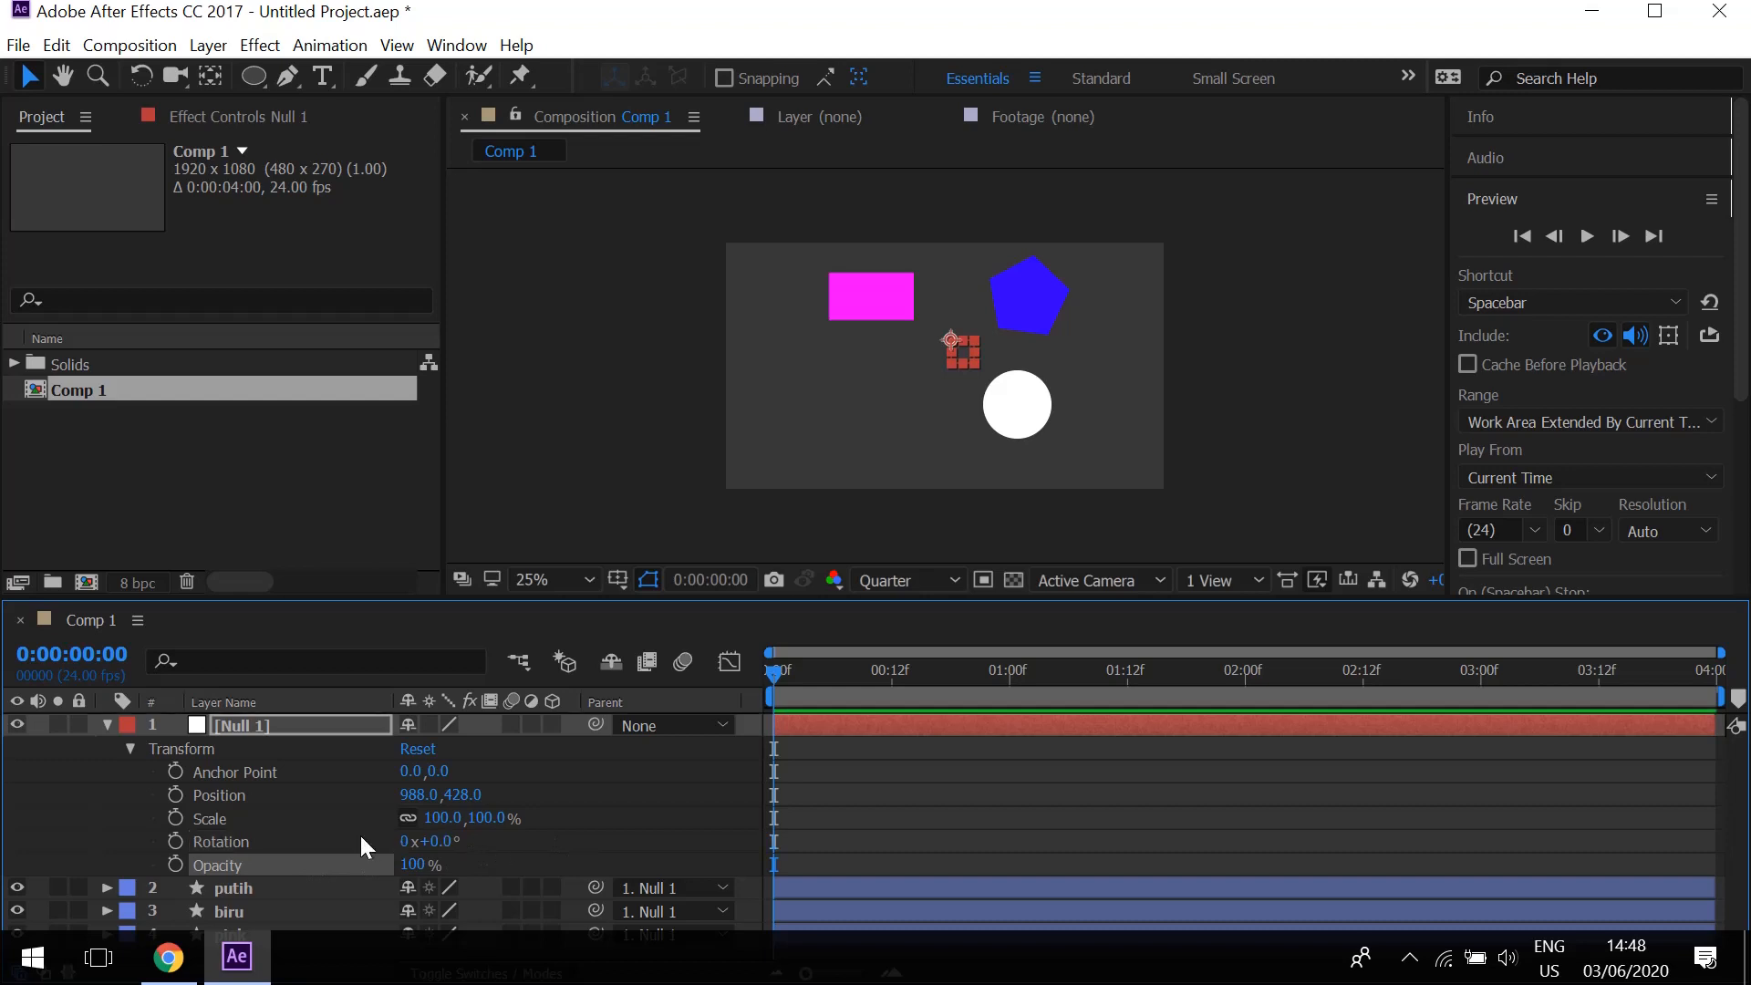
{"action": "left_click_drag", "start_coordinate": [418, 865], "coordinate": [295, 868]}
{"action": "left_click", "coordinate": [216, 792]}
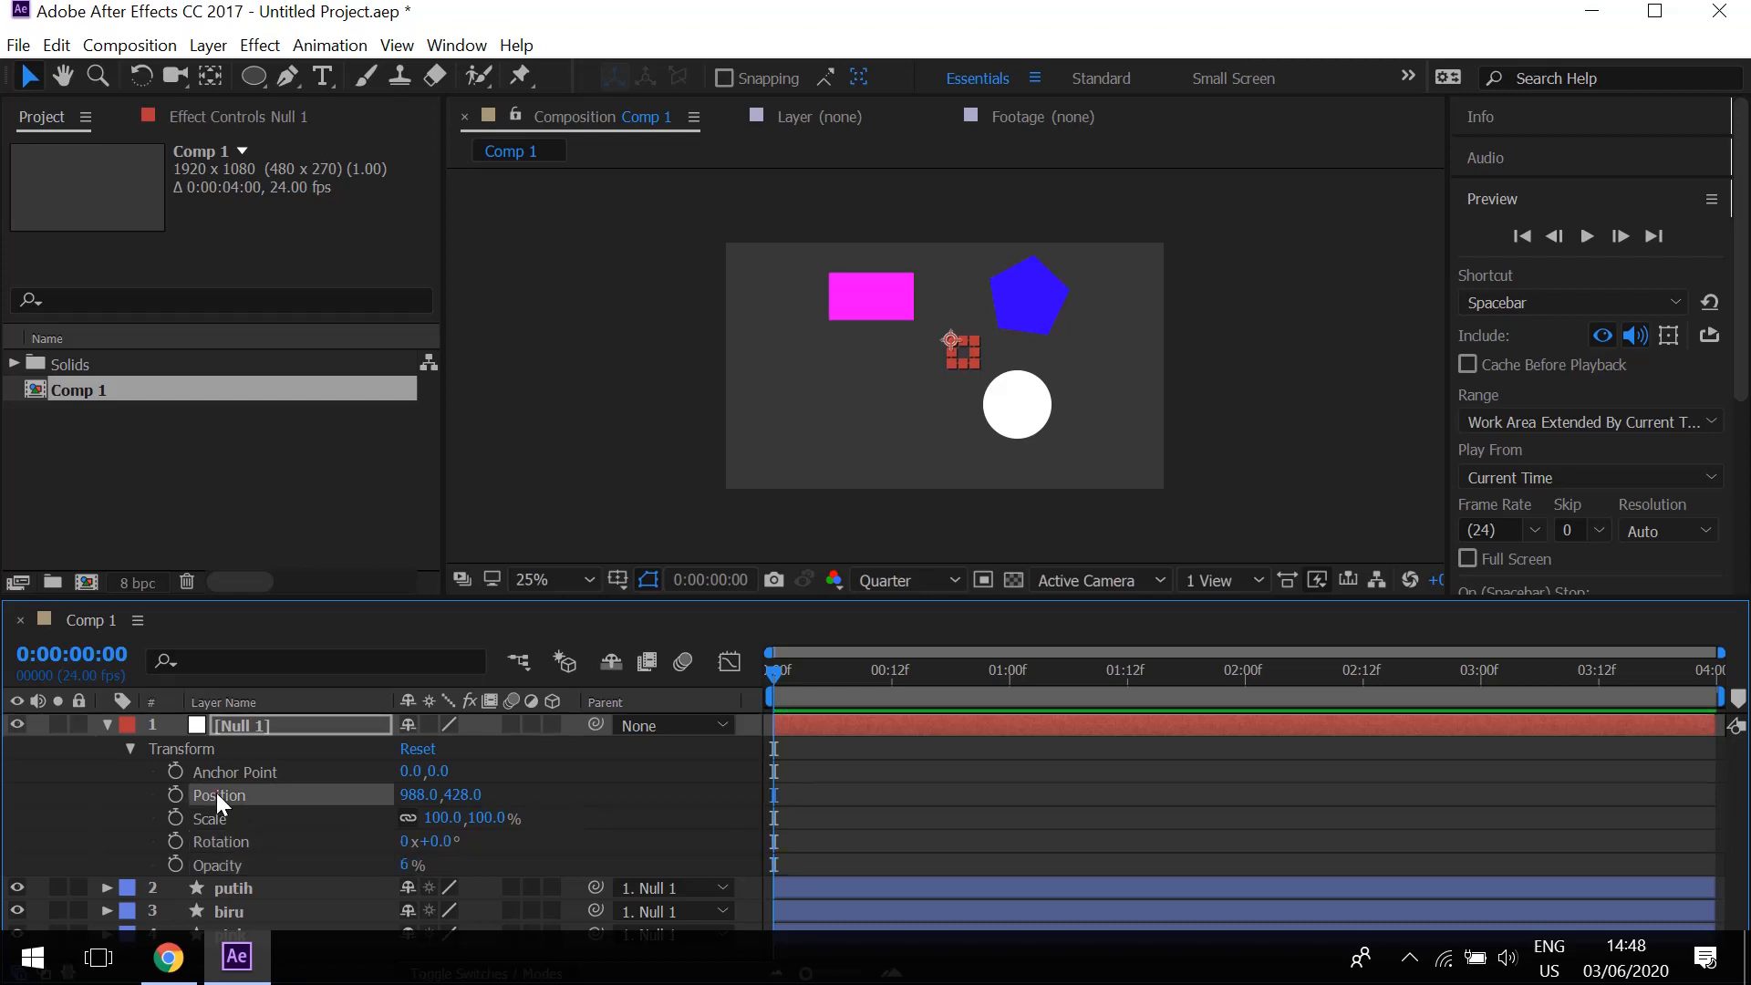
{"action": "left_click", "coordinate": [212, 820]}
{"action": "left_click", "coordinate": [216, 835]}
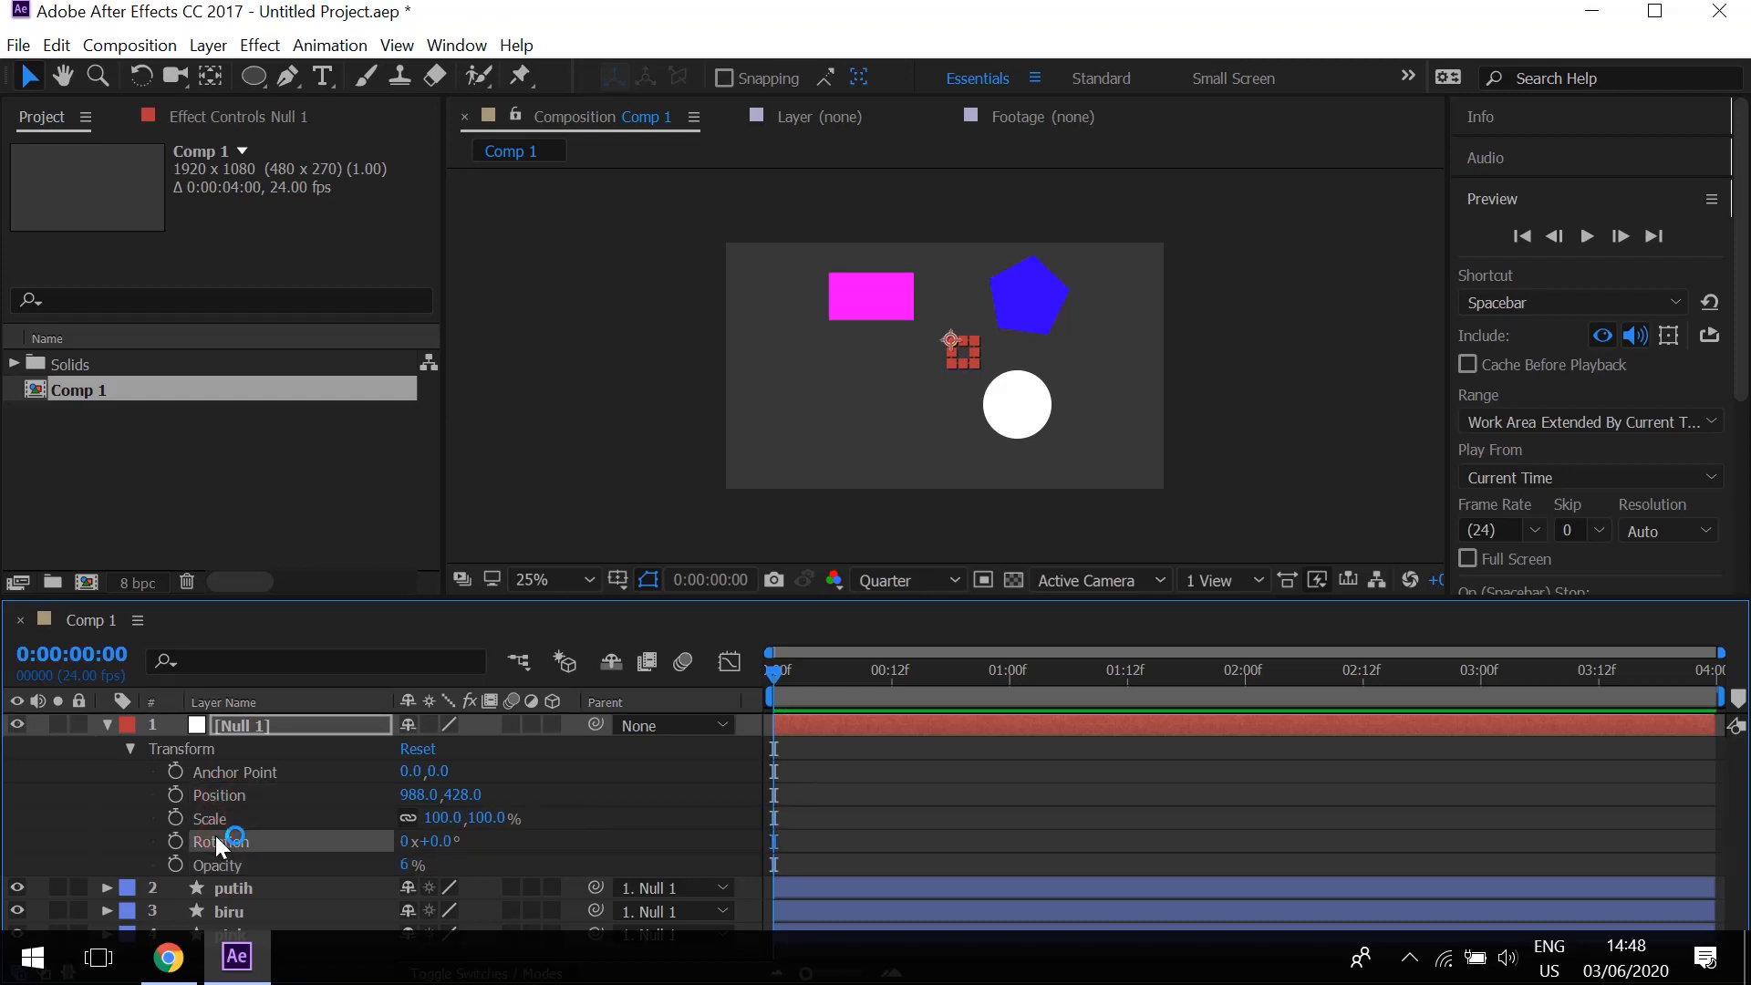
{"action": "left_click", "coordinate": [599, 777]}
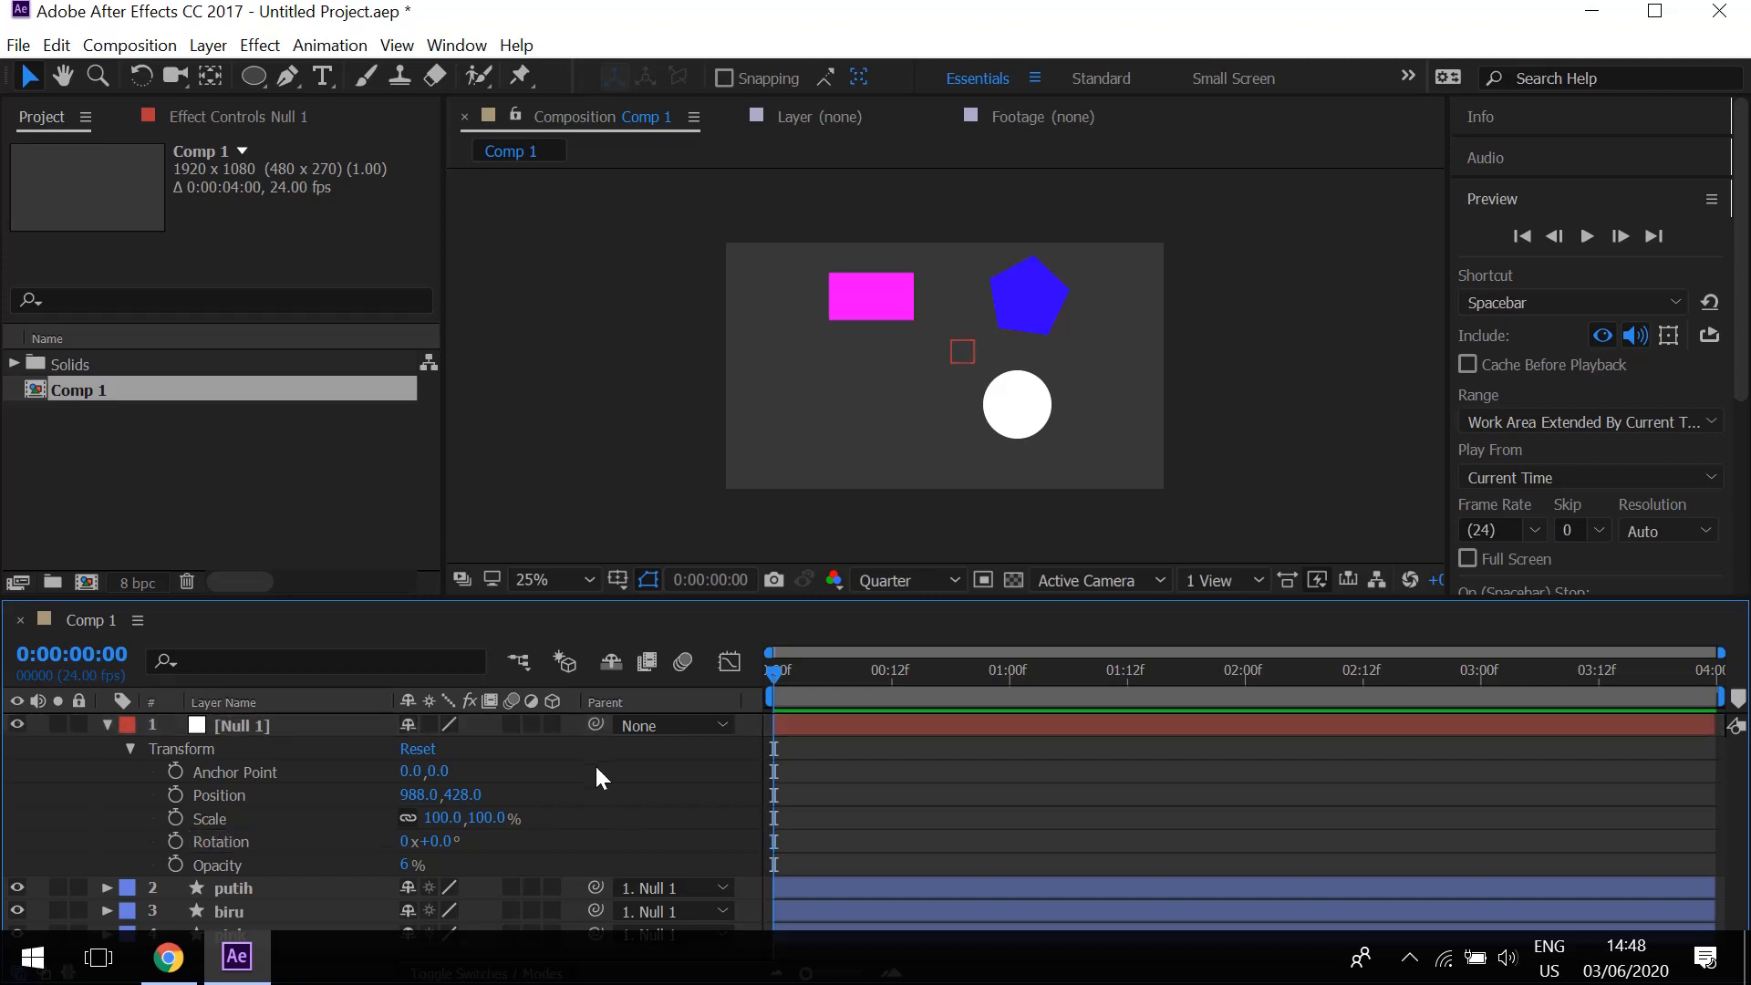
Delete the Null 1 layer and move the white circle left, to roughly beneath the pink rectangle.
{"action": "left_click", "coordinate": [107, 725]}
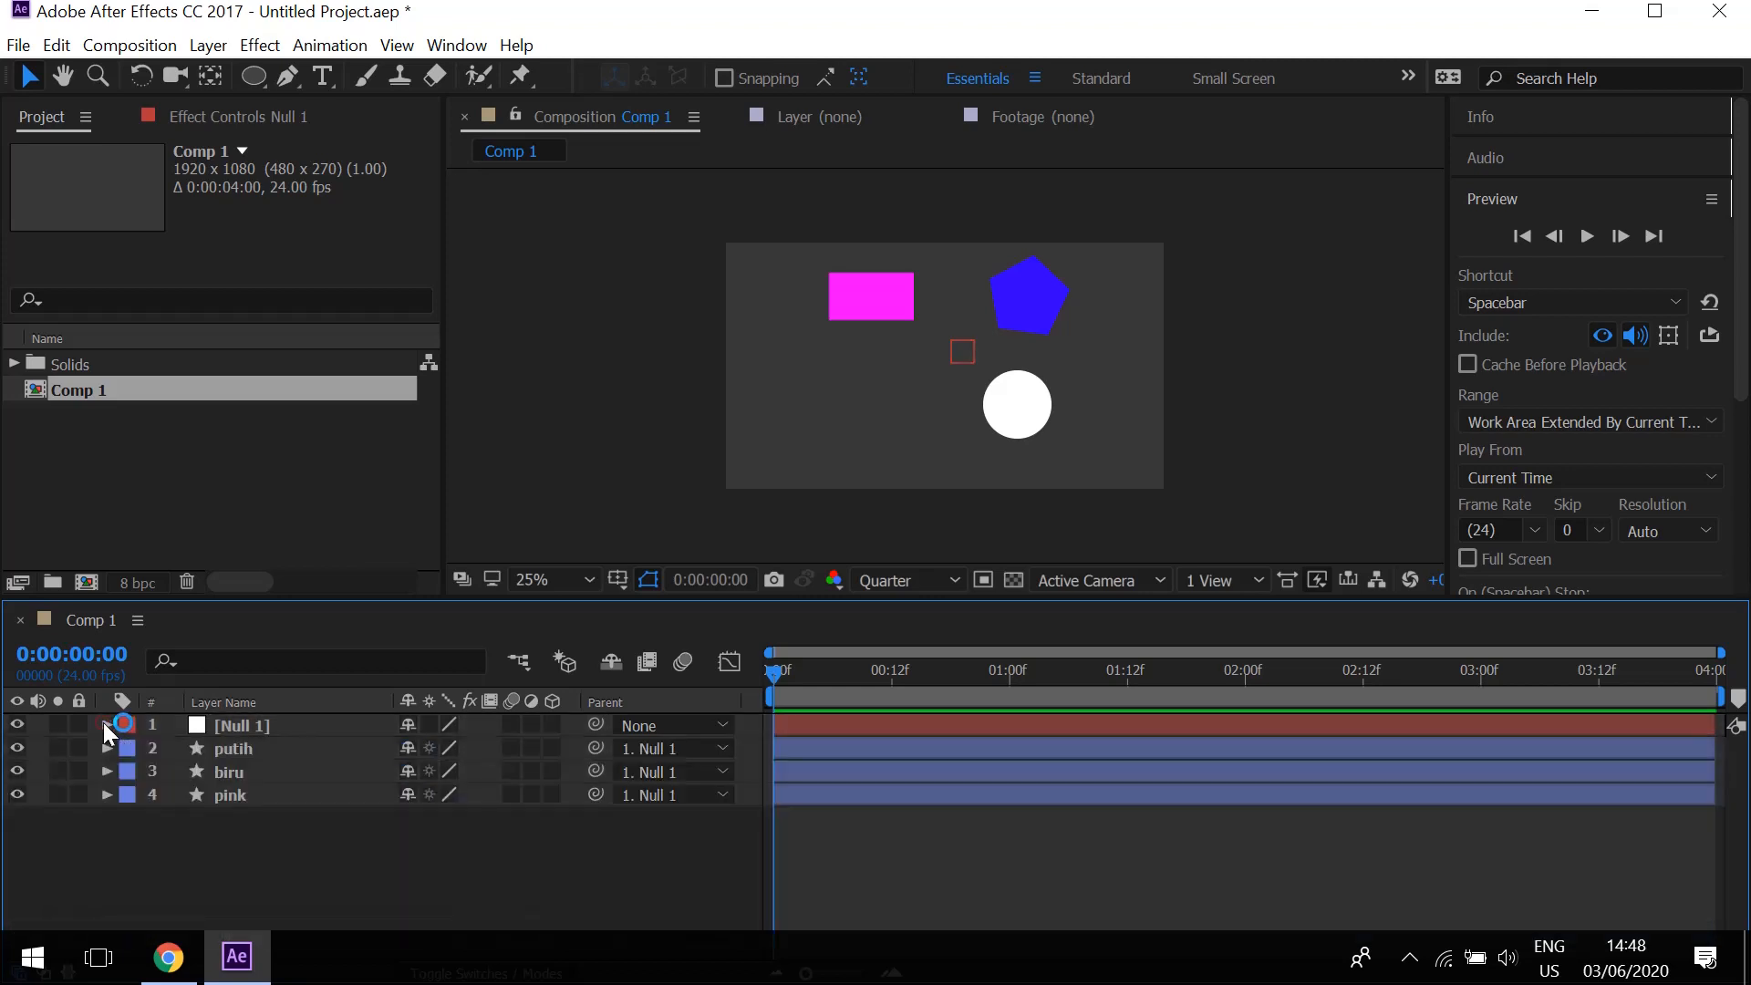
{"action": "left_click", "coordinate": [290, 726]}
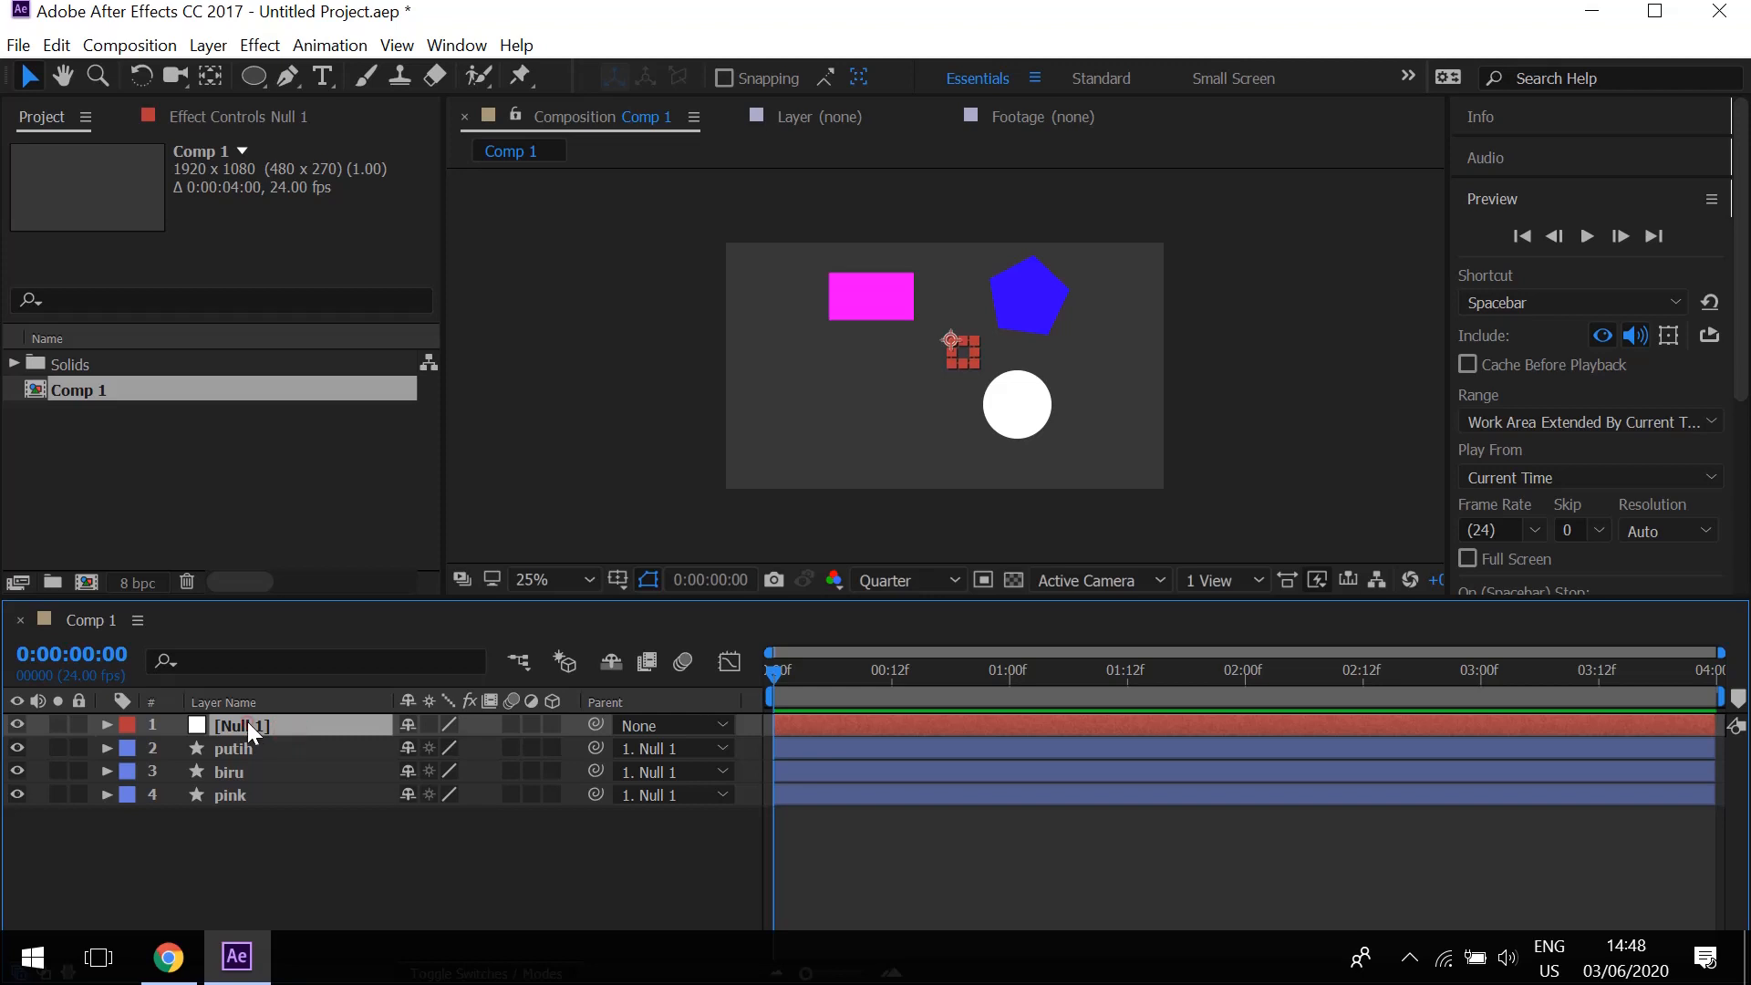
{"action": "key", "text": "Delete"}
{"action": "left_click_drag", "start_coordinate": [1042, 387], "coordinate": [916, 405]}
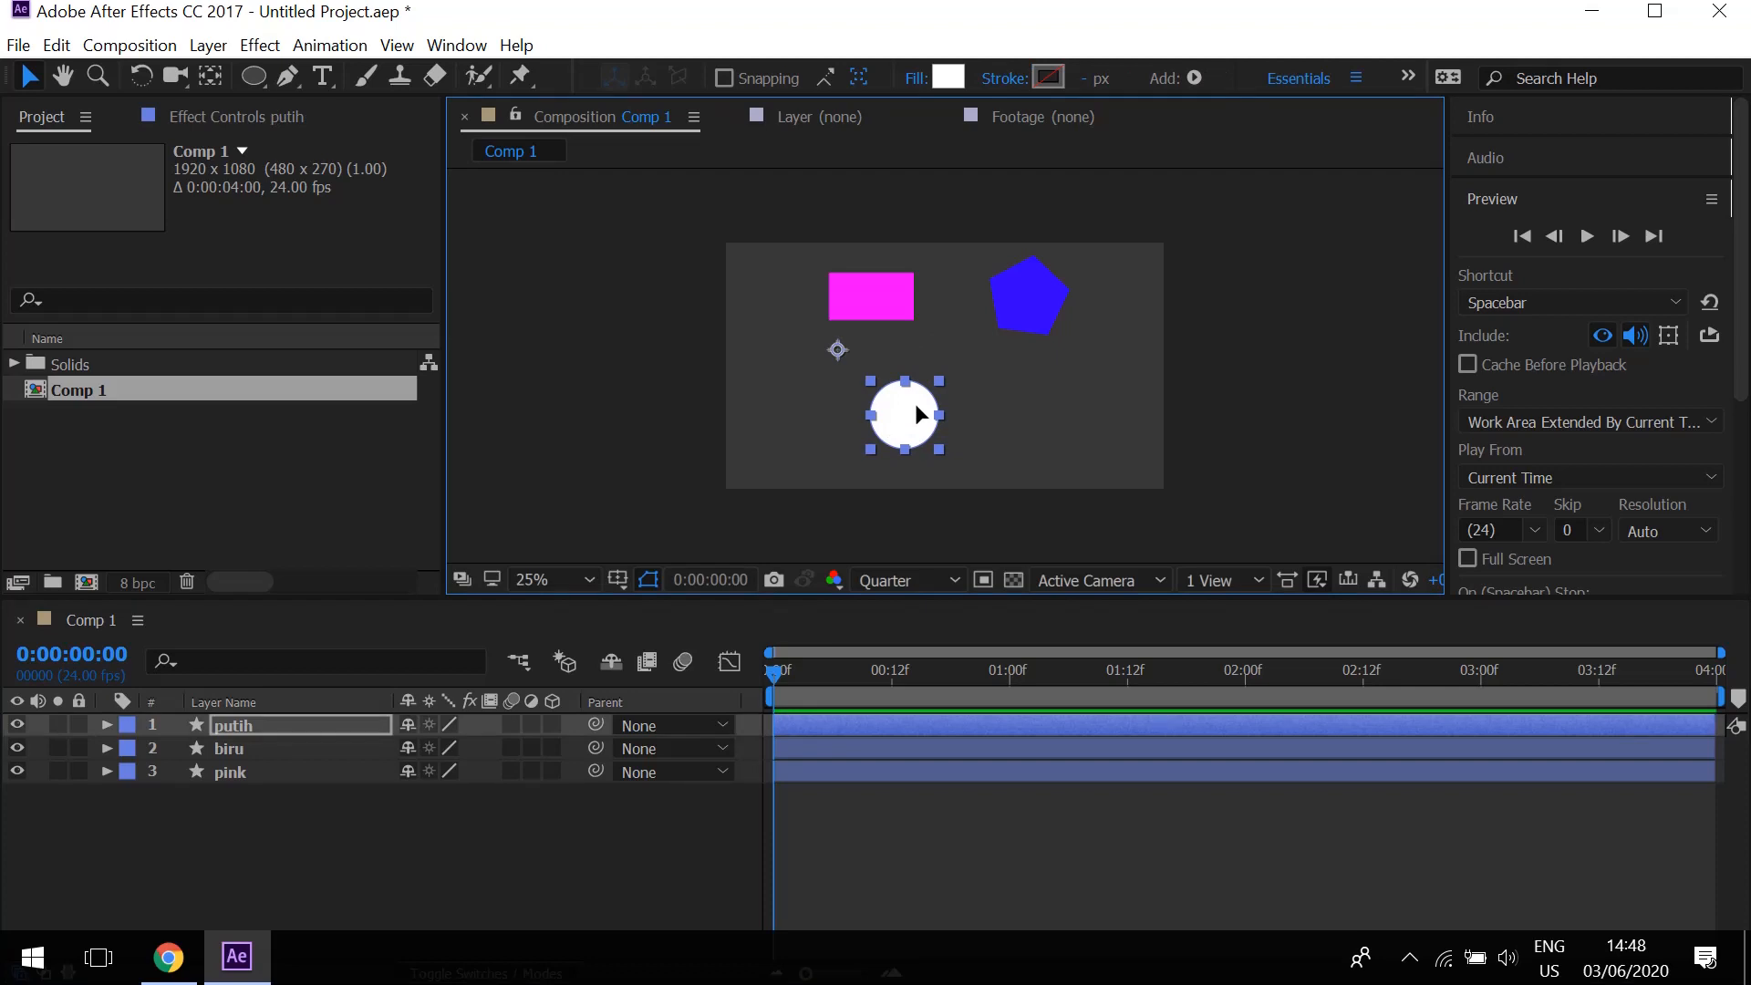
Parent the biru and pink layers to the putih layer.
{"action": "left_click", "coordinate": [257, 775]}
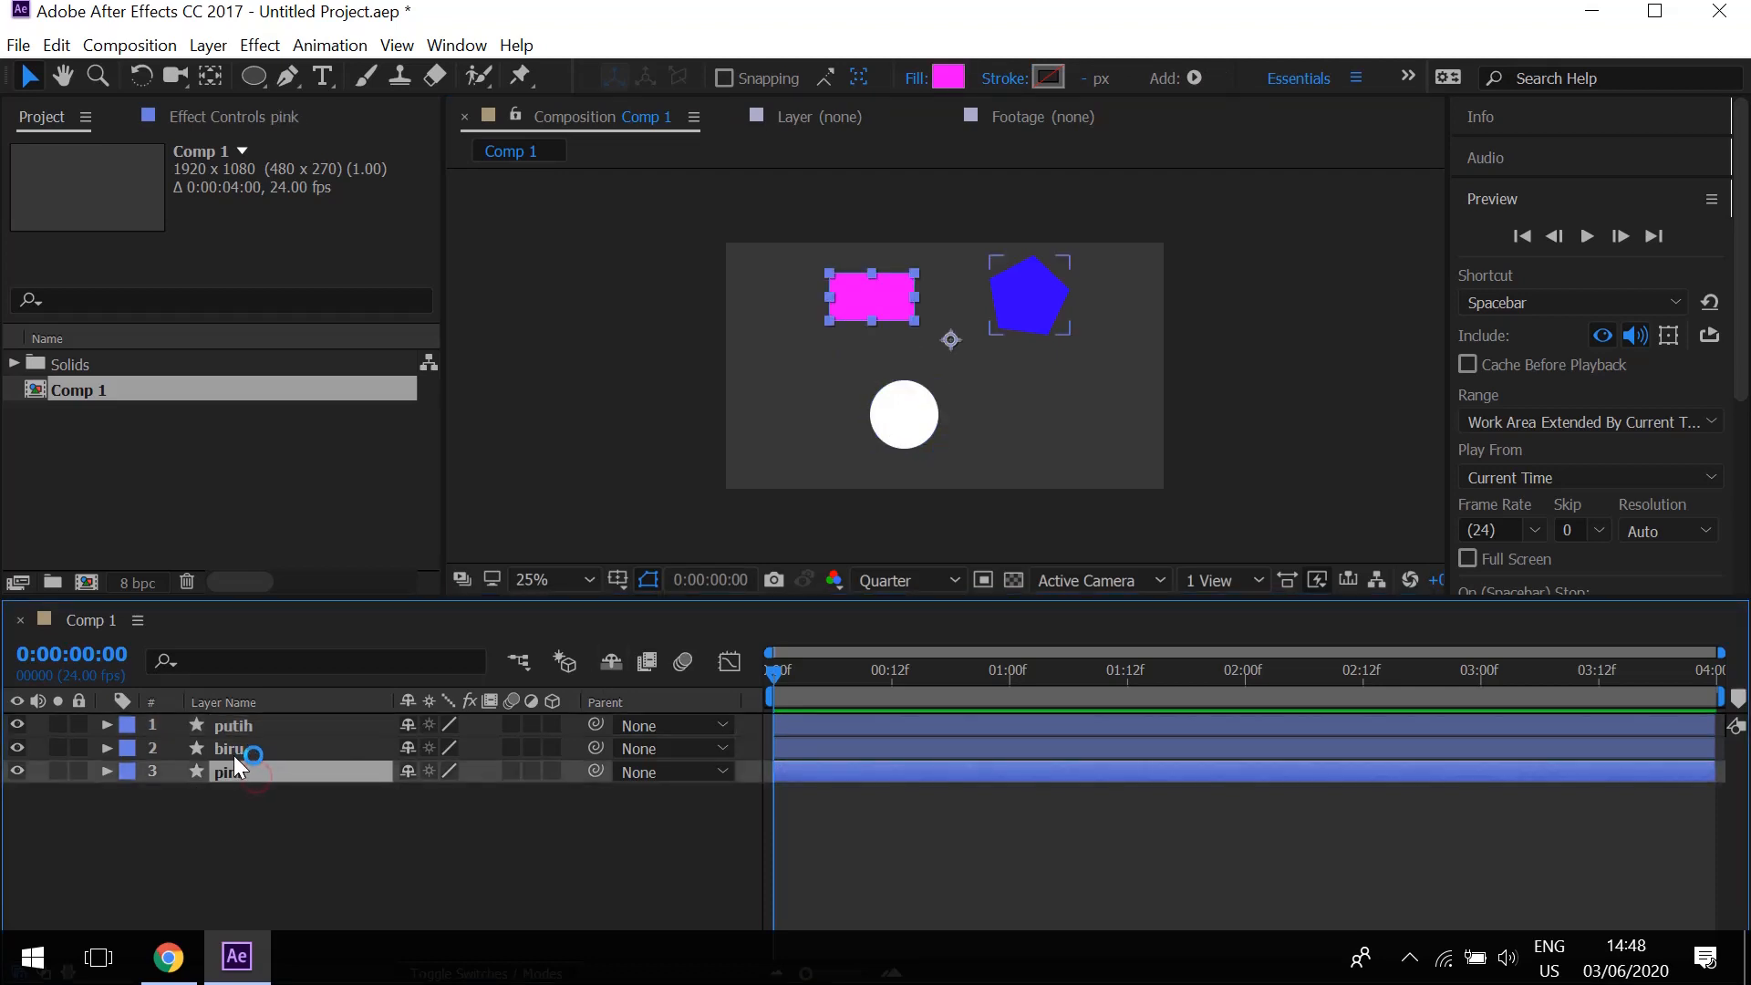
{"action": "left_click", "coordinate": [233, 749], "text": "ctrl"}
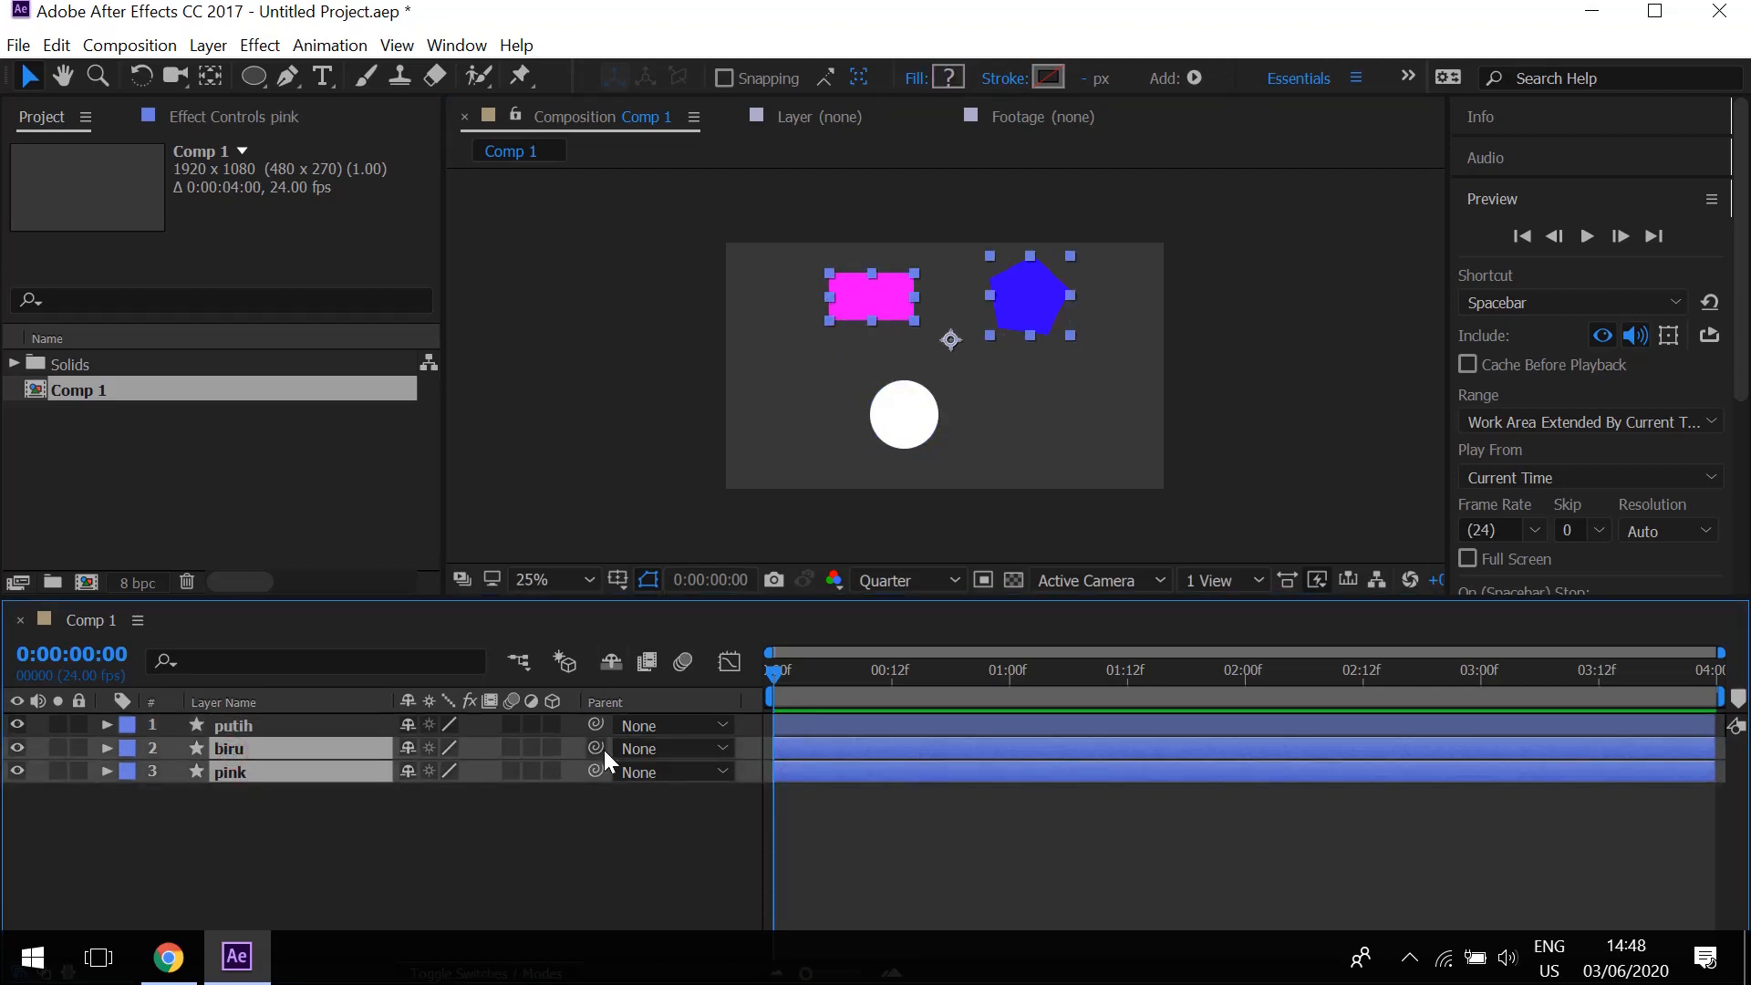
{"action": "left_click_drag", "start_coordinate": [595, 748], "coordinate": [252, 727]}
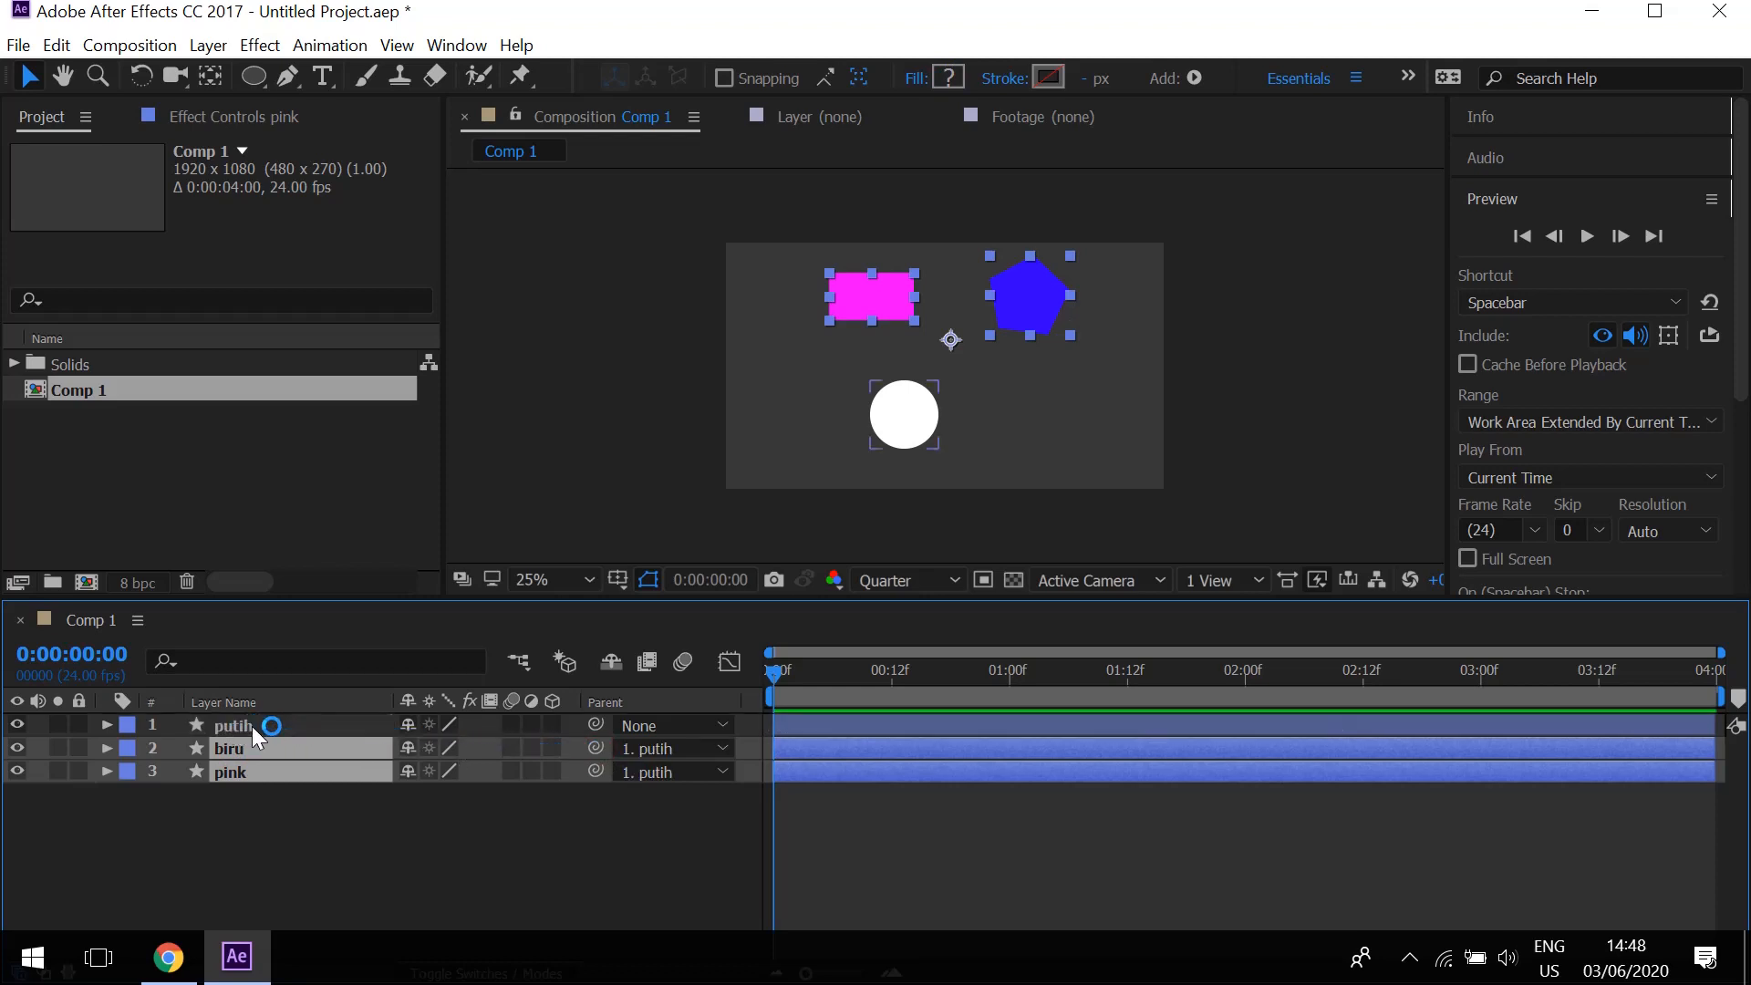
Move the putih circle slightly down and left so that its child shapes follow, and deselect it.
{"action": "left_click", "coordinate": [249, 726]}
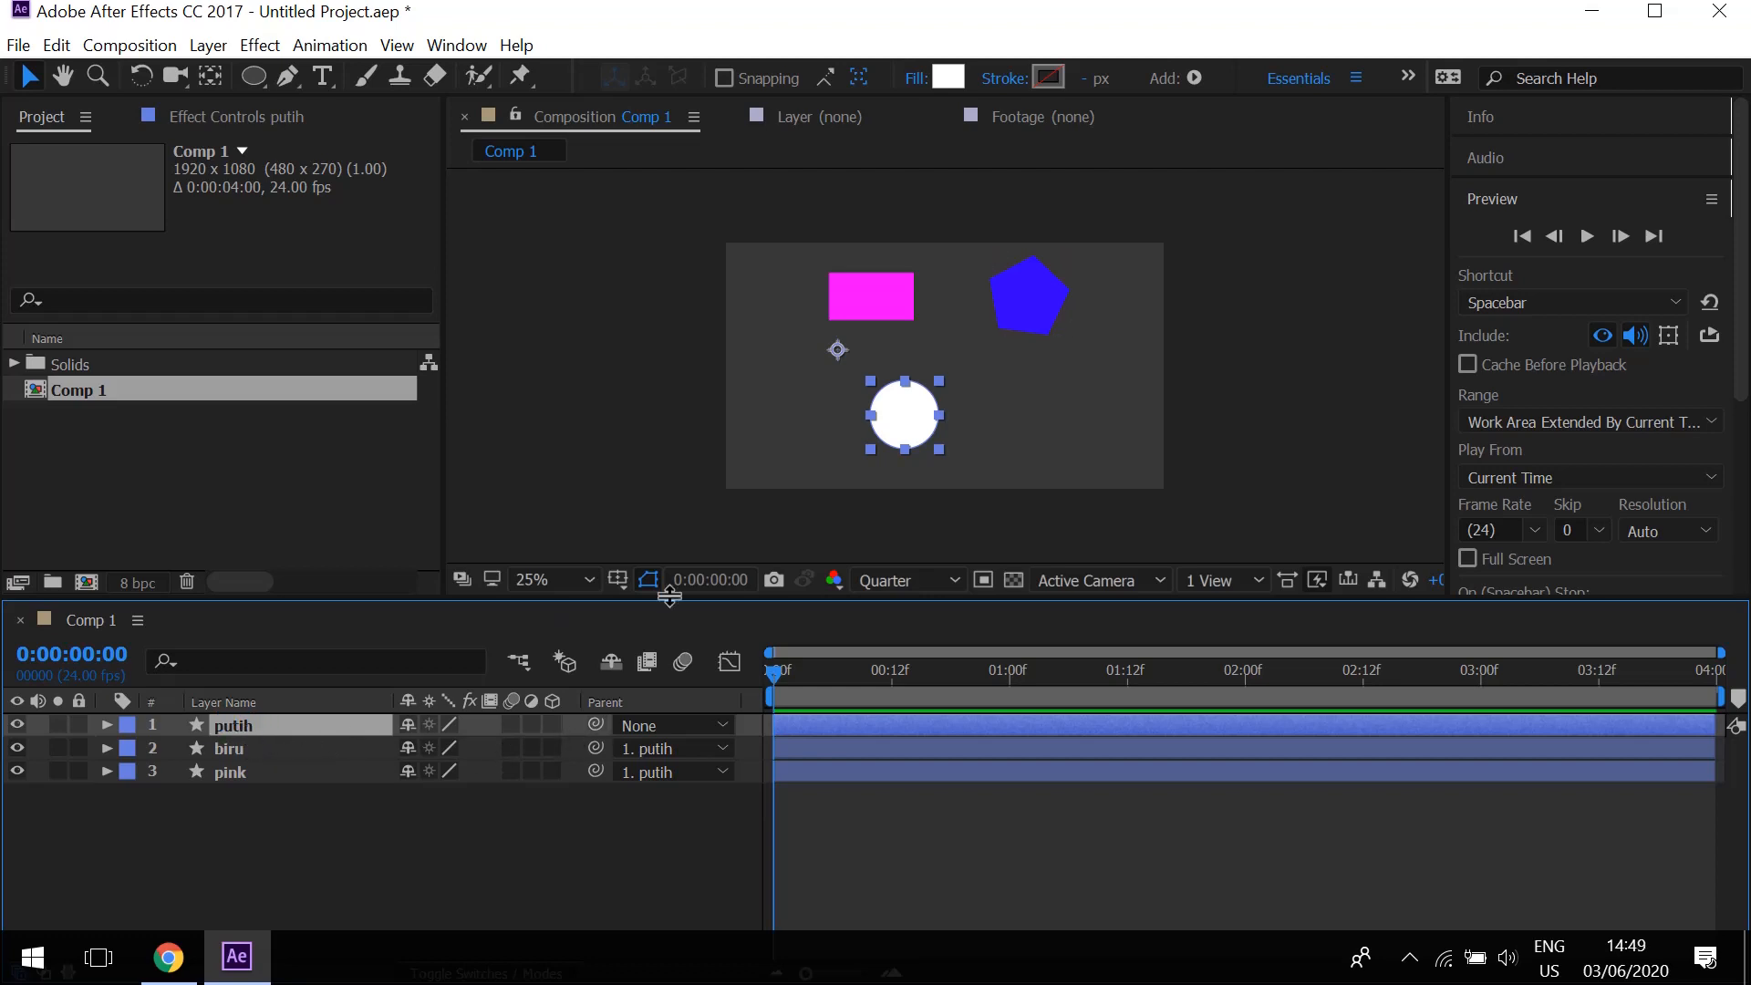
{"action": "mouse_move", "coordinate": [890, 405]}
{"action": "left_mouse_down"}
{"action": "mouse_move", "coordinate": [944, 392]}
{"action": "mouse_move", "coordinate": [858, 416]}
{"action": "mouse_move", "coordinate": [885, 367]}
{"action": "mouse_move", "coordinate": [921, 407]}
{"action": "mouse_move", "coordinate": [881, 436]}
{"action": "mouse_move", "coordinate": [834, 422]}
{"action": "mouse_move", "coordinate": [881, 429]}
{"action": "left_mouse_up"}
{"action": "left_click", "coordinate": [504, 862]}
Select the biru, putih and pink layers in turn to review the parent and child shapes.
{"action": "left_click", "coordinate": [272, 747]}
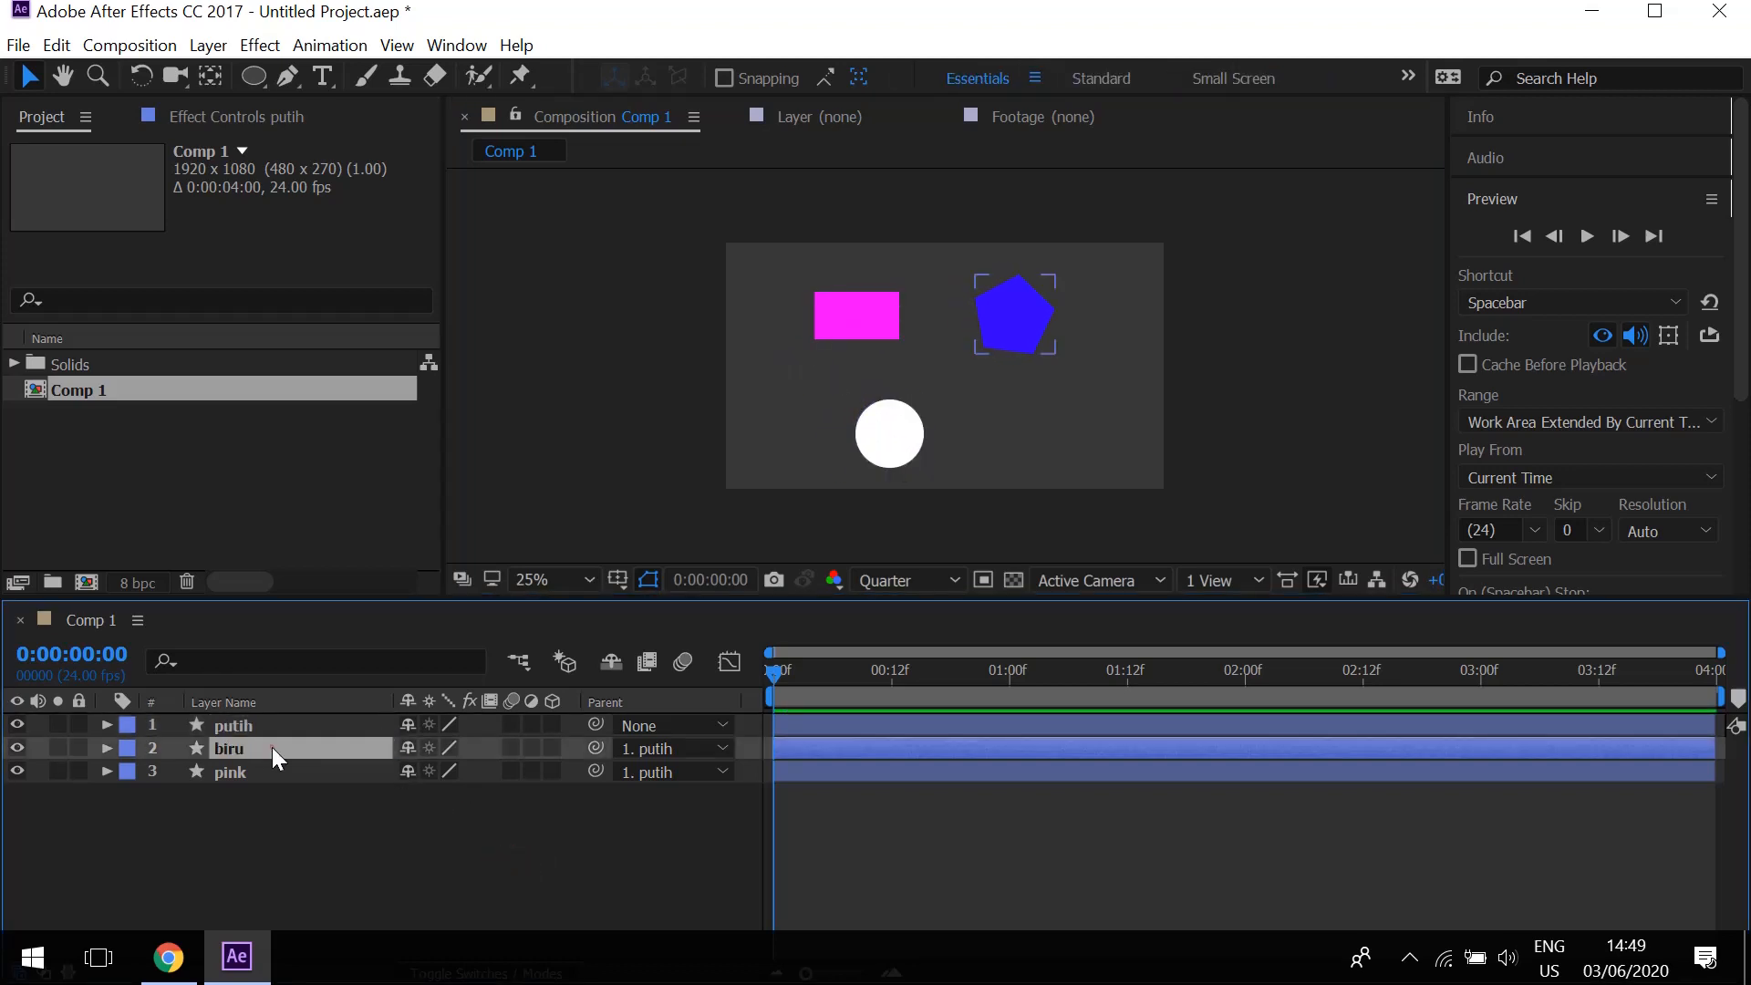
{"action": "left_click", "coordinate": [264, 730]}
{"action": "left_click", "coordinate": [262, 772]}
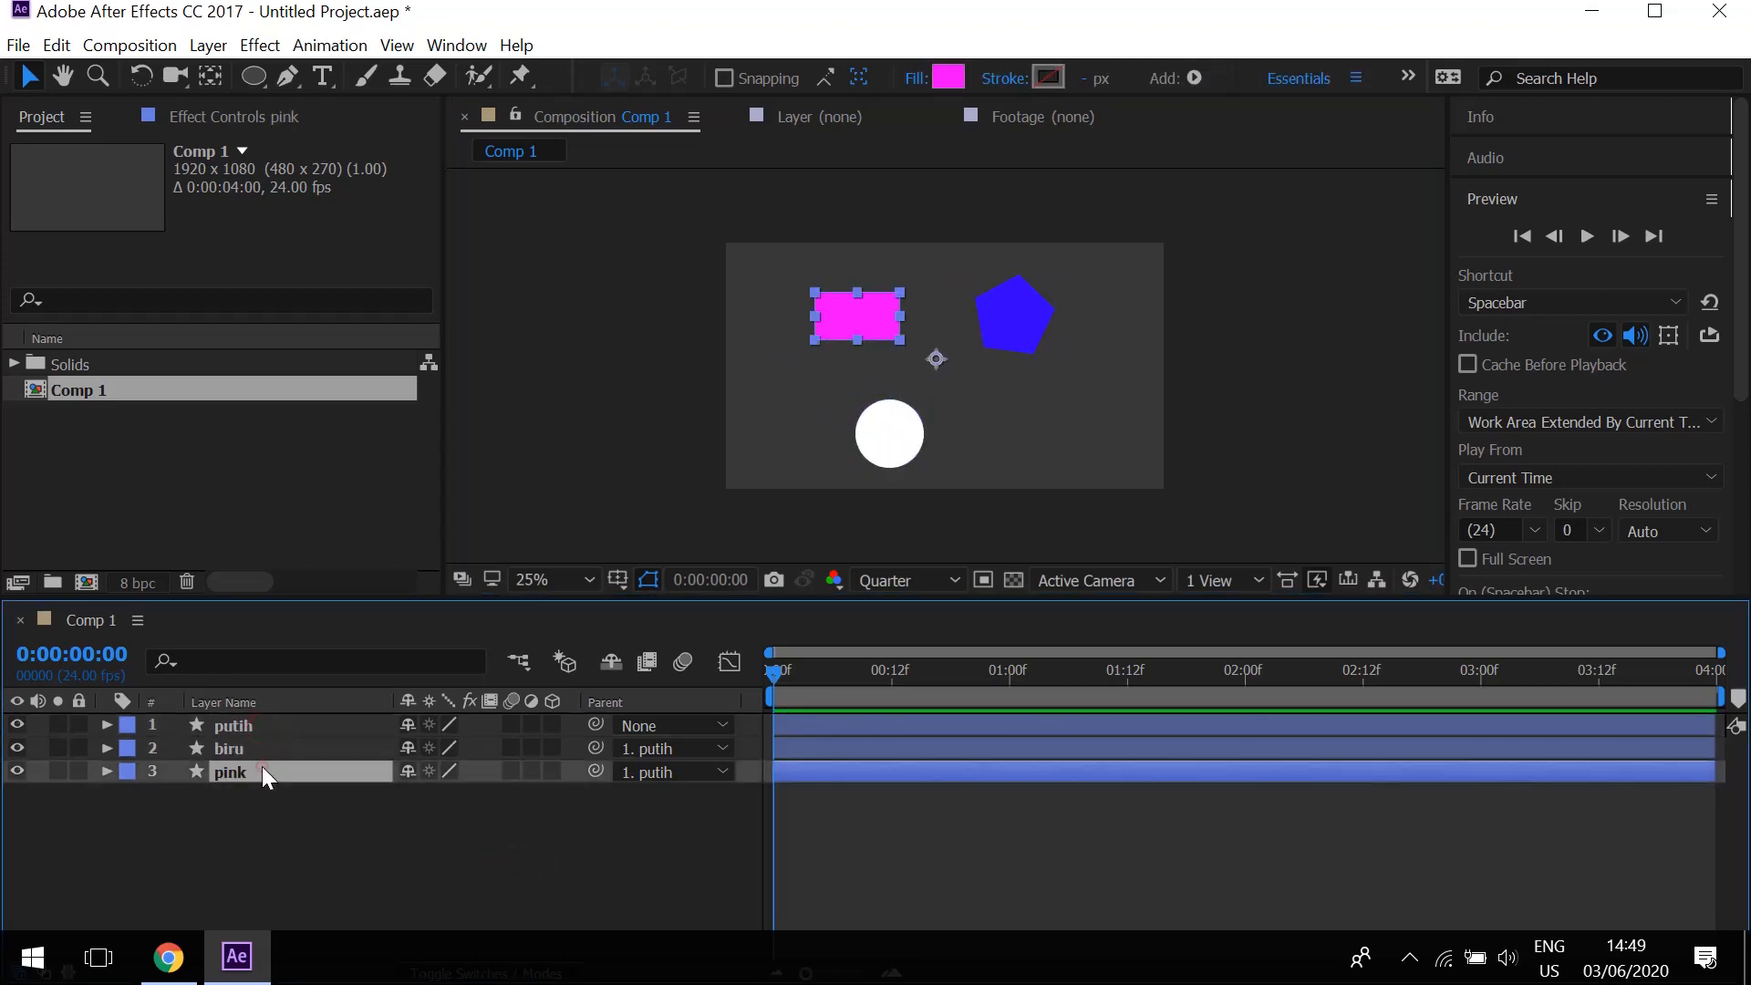
{"action": "left_click", "coordinate": [260, 725]}
{"action": "left_click", "coordinate": [272, 787]}
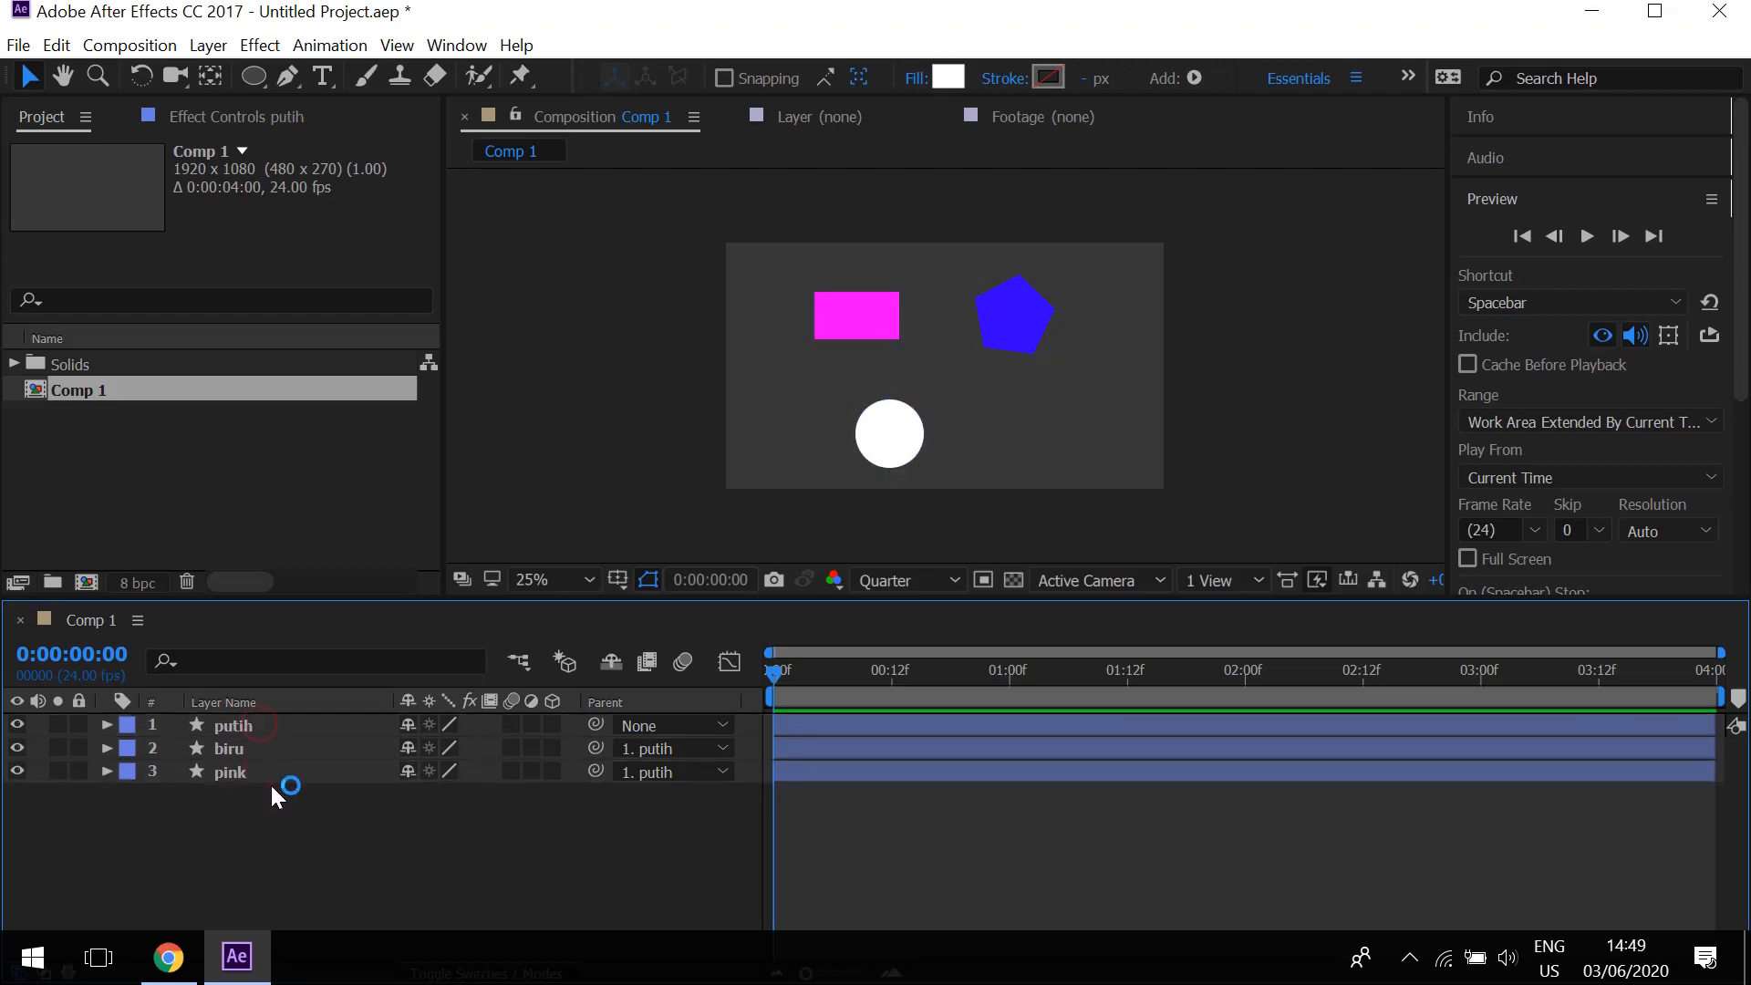
Set the parent of the biru and pink layers to None.
{"action": "left_click", "coordinate": [670, 748]}
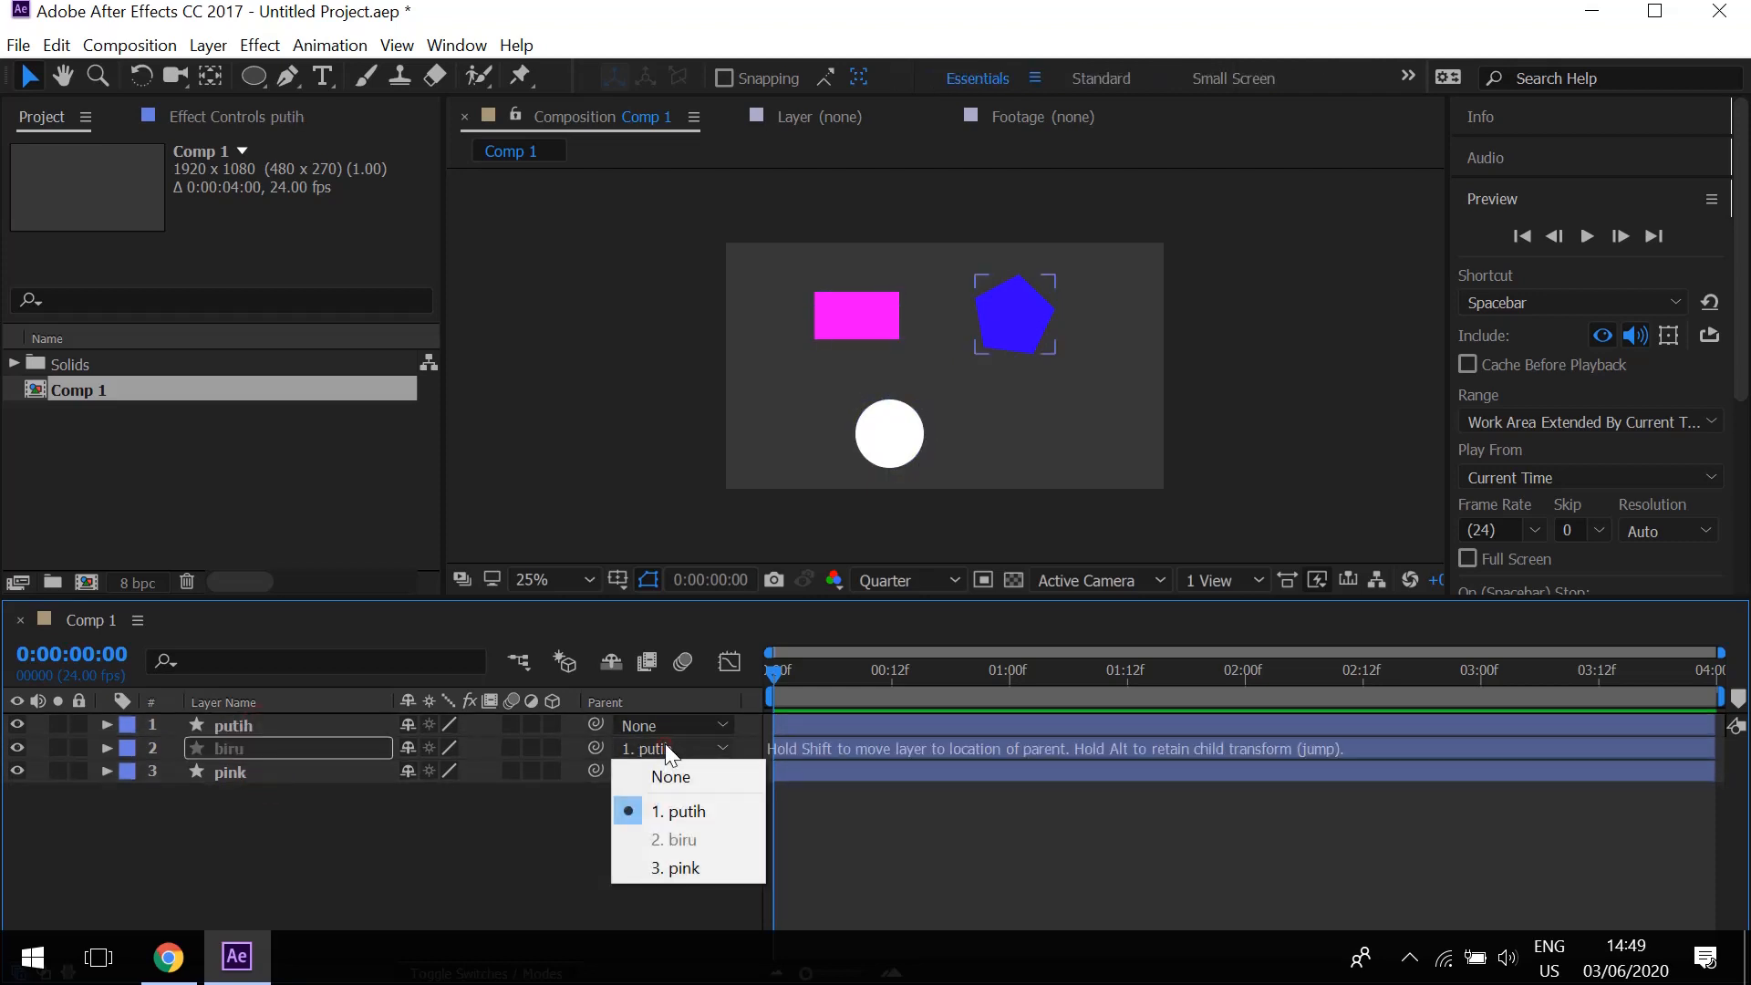
{"action": "left_click", "coordinate": [666, 778]}
{"action": "left_click", "coordinate": [655, 772]}
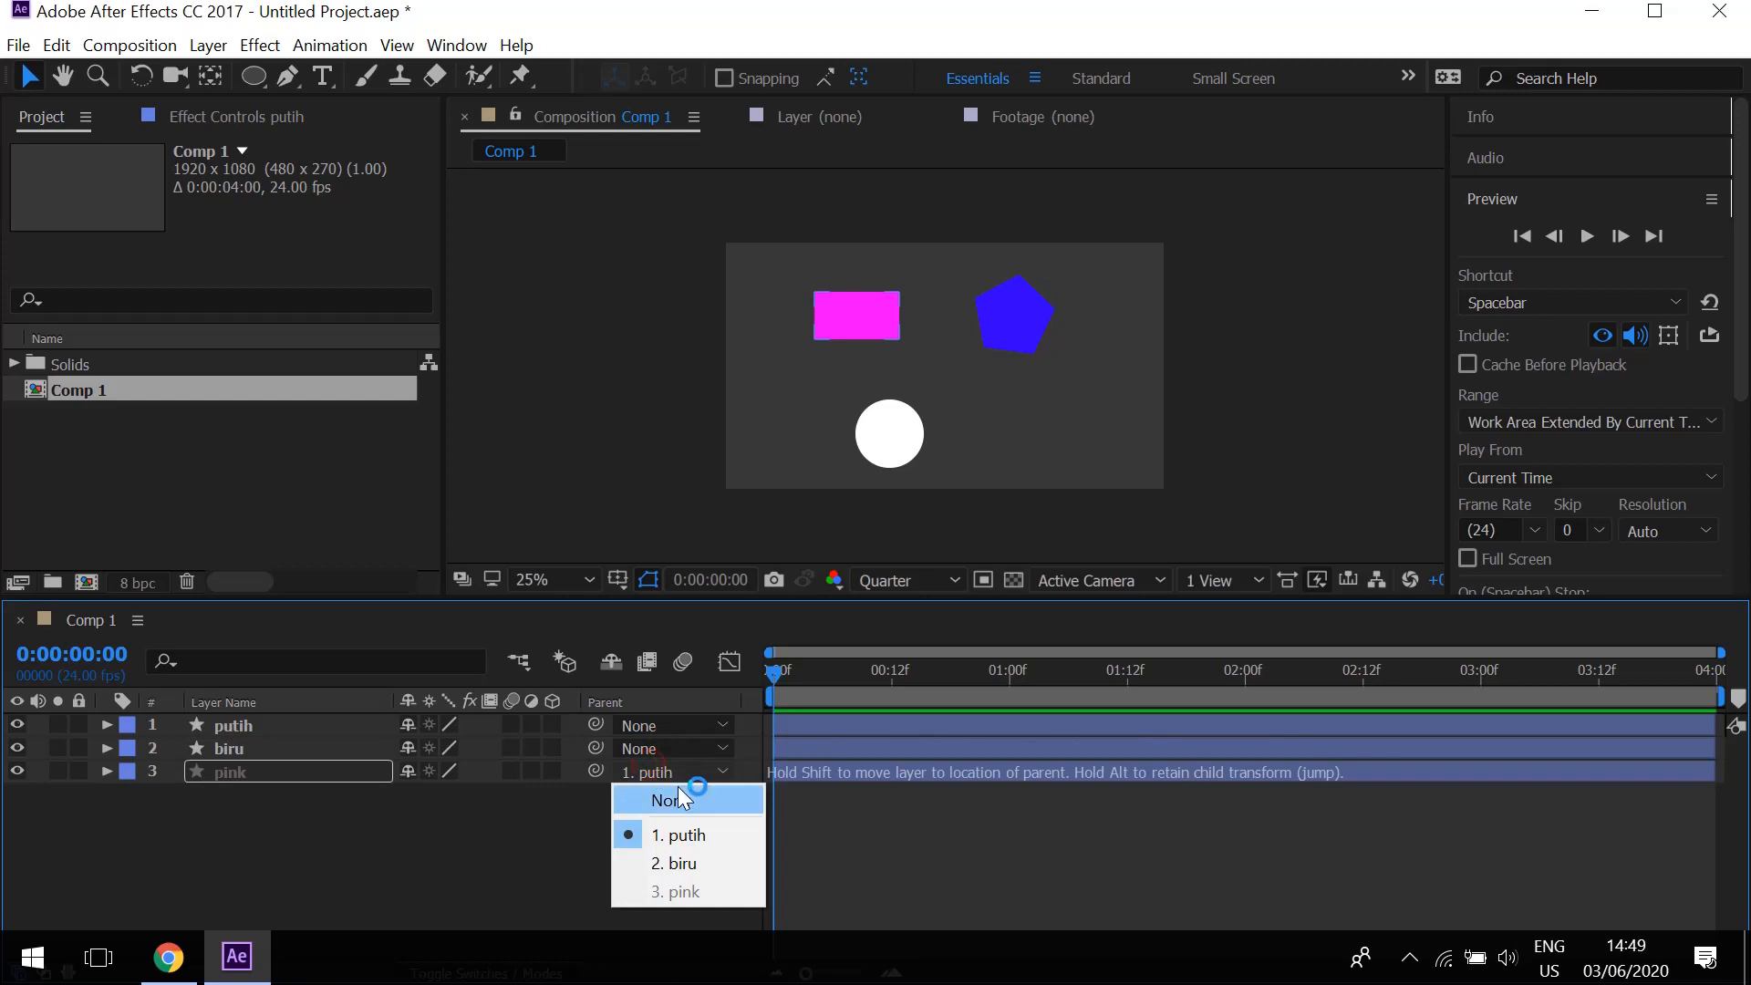
{"action": "left_click", "coordinate": [675, 799]}
{"action": "left_click", "coordinate": [604, 813]}
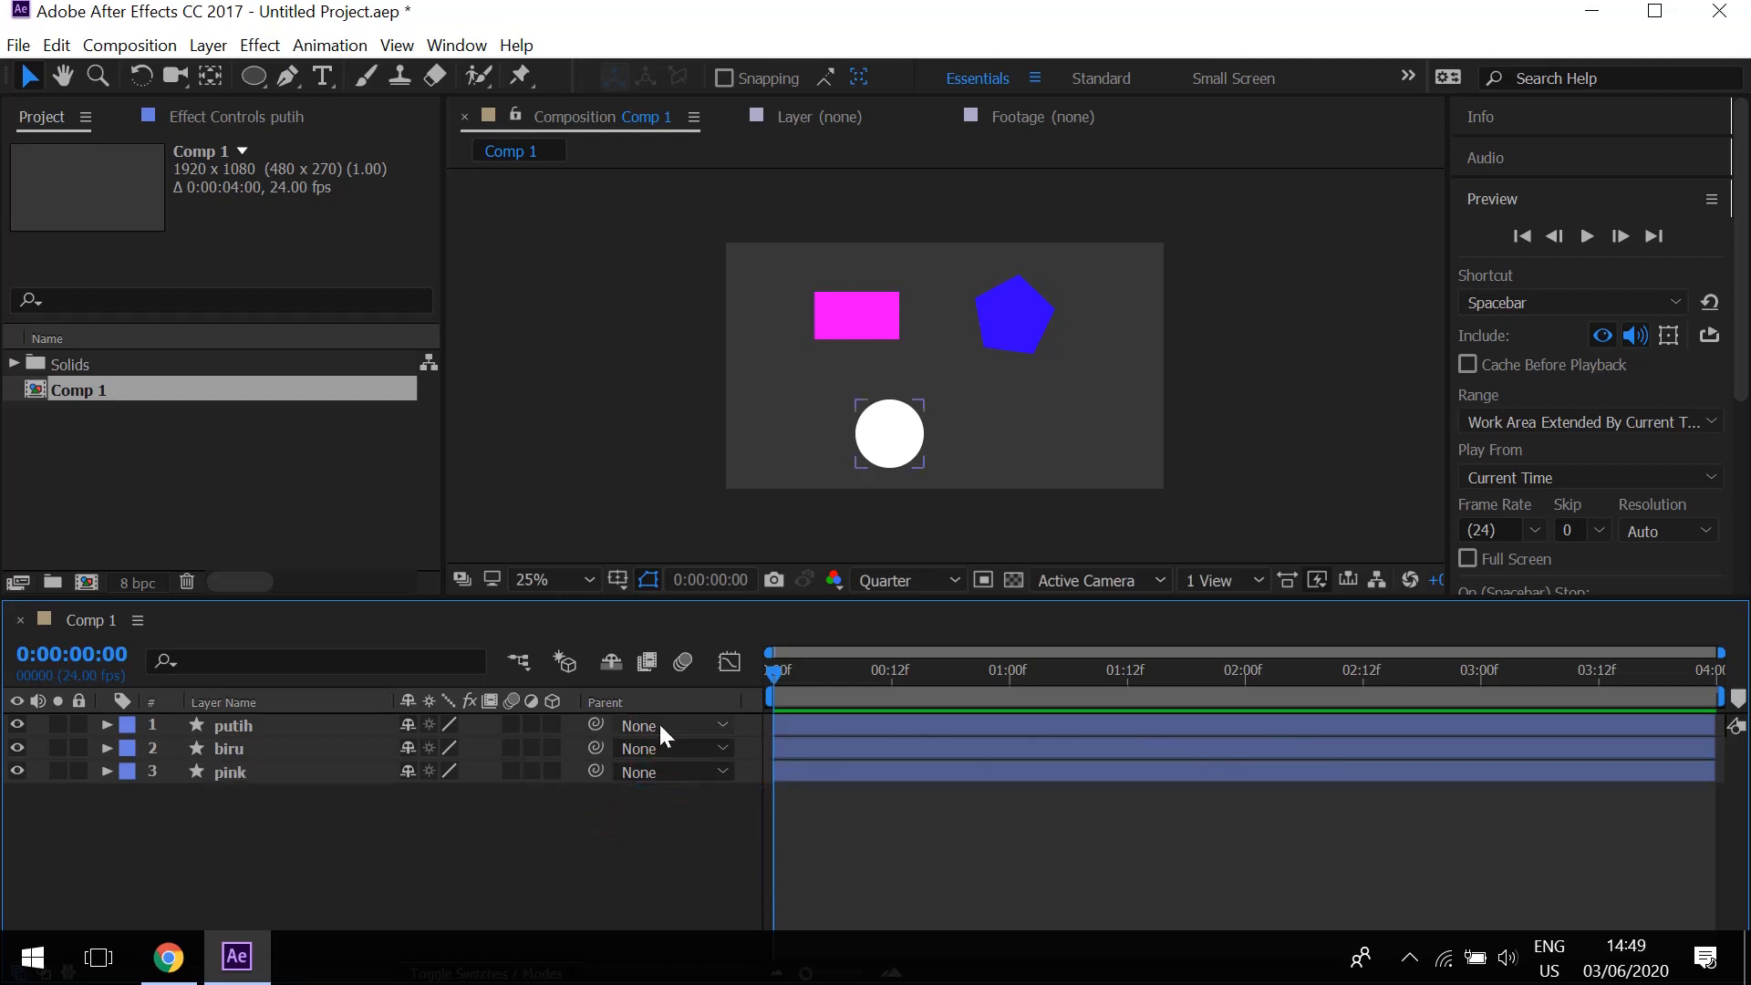
{"action": "left_click", "coordinate": [222, 748]}
{"action": "left_click", "coordinate": [222, 770], "text": "shift"}
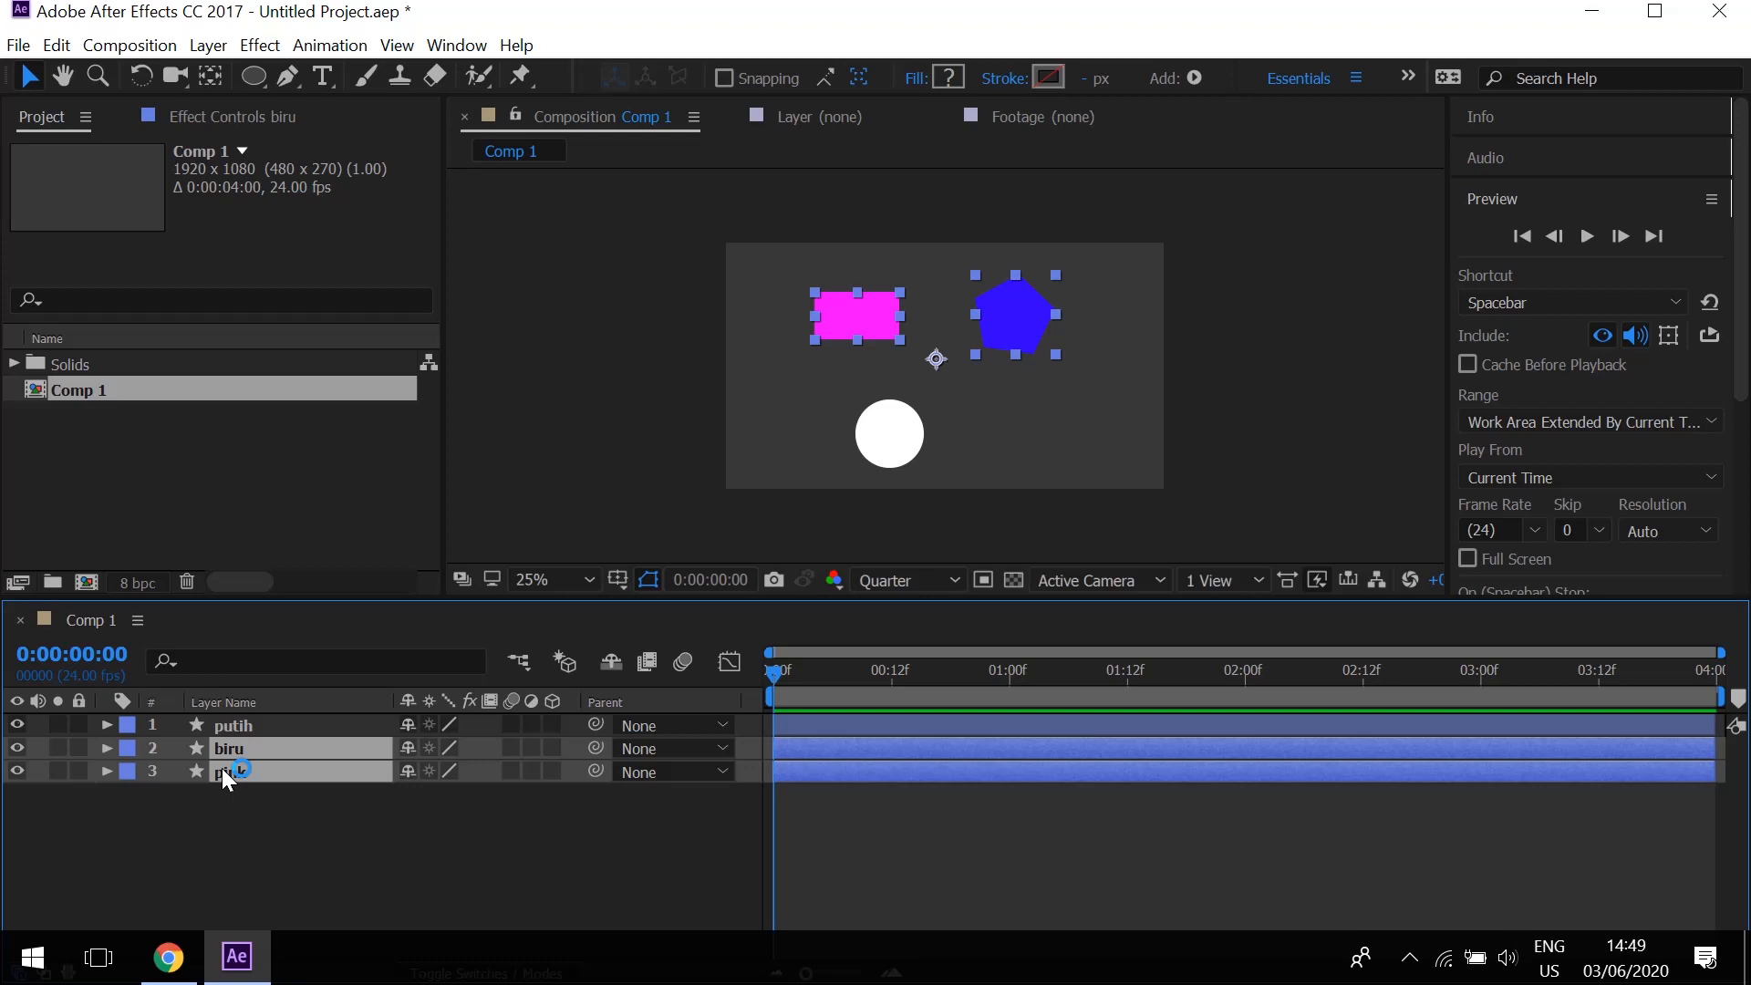
{"action": "left_click", "coordinate": [206, 45]}
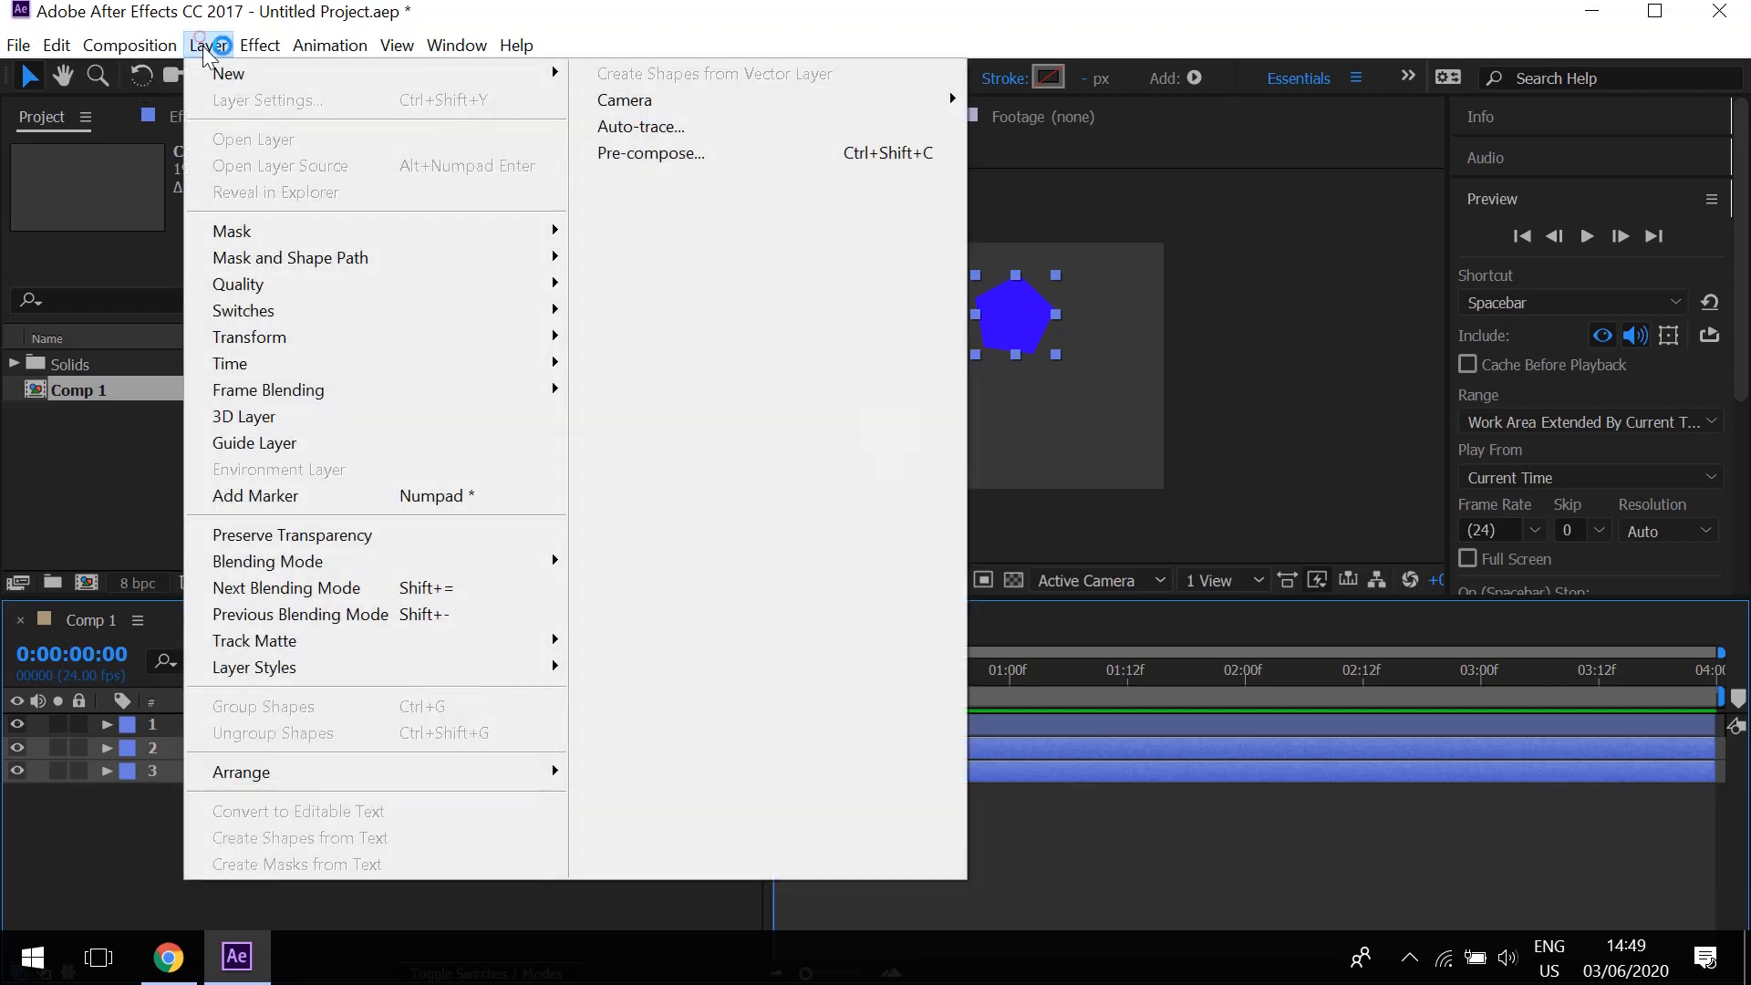
{"action": "left_click", "coordinate": [243, 75]}
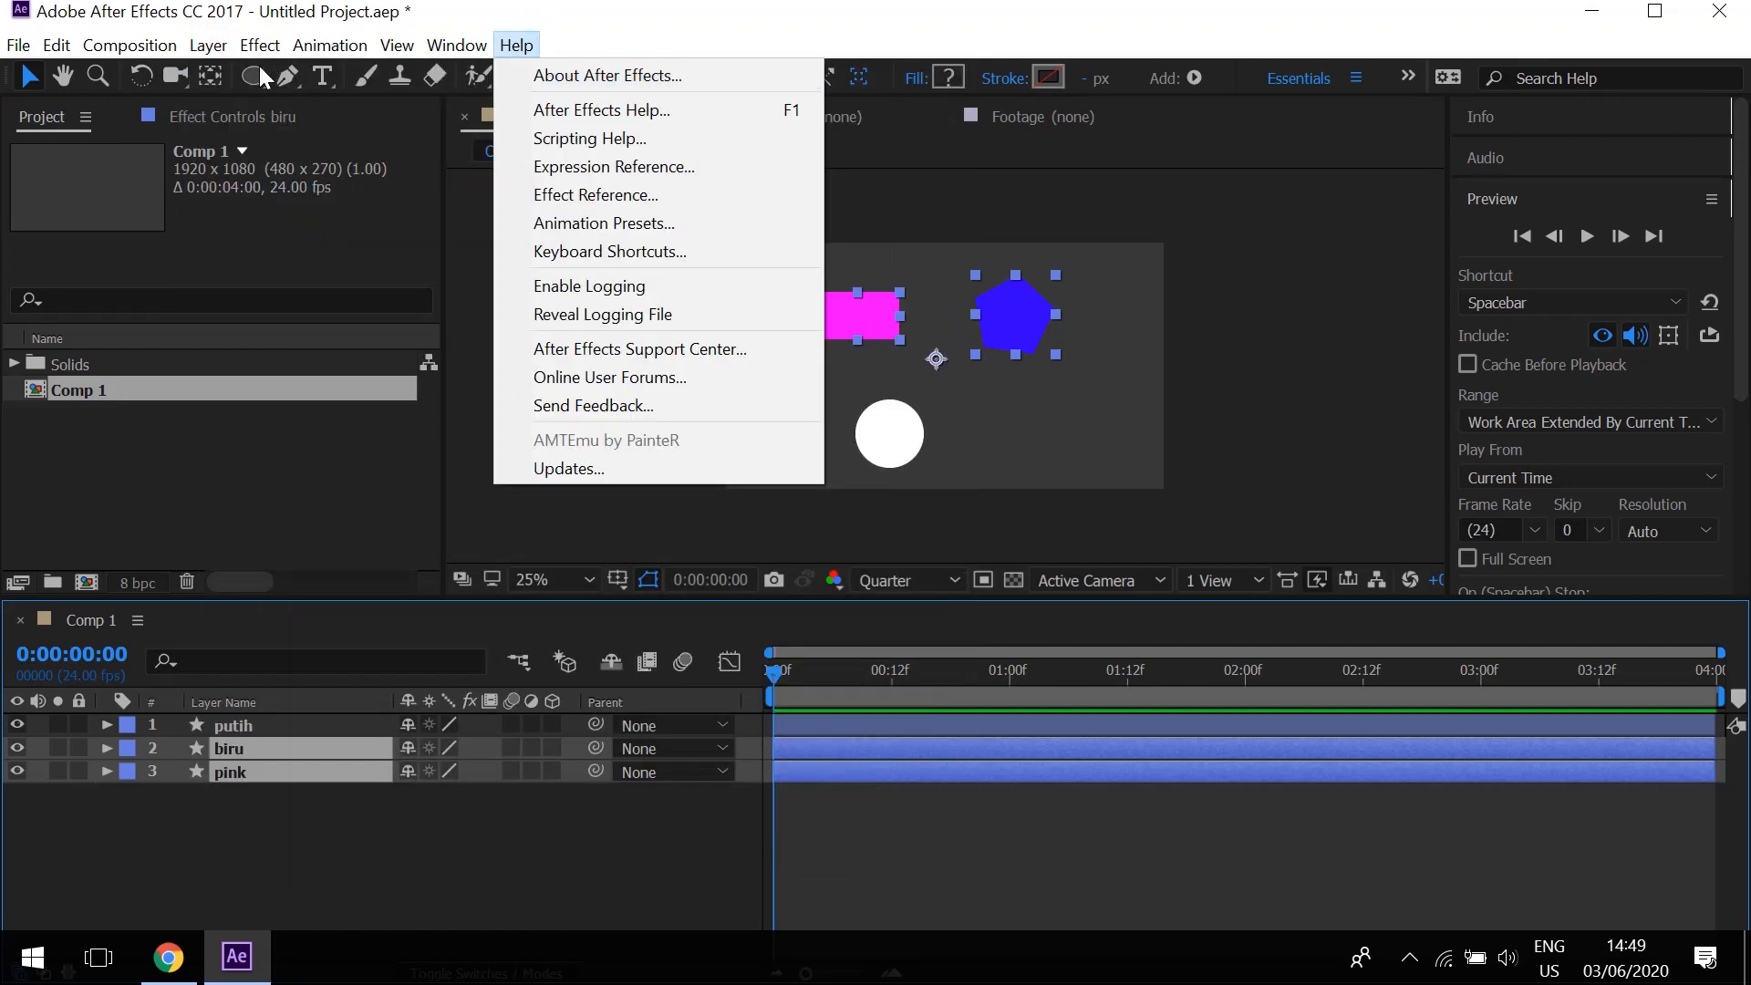
{"action": "mouse_move", "coordinate": [178, 32]}
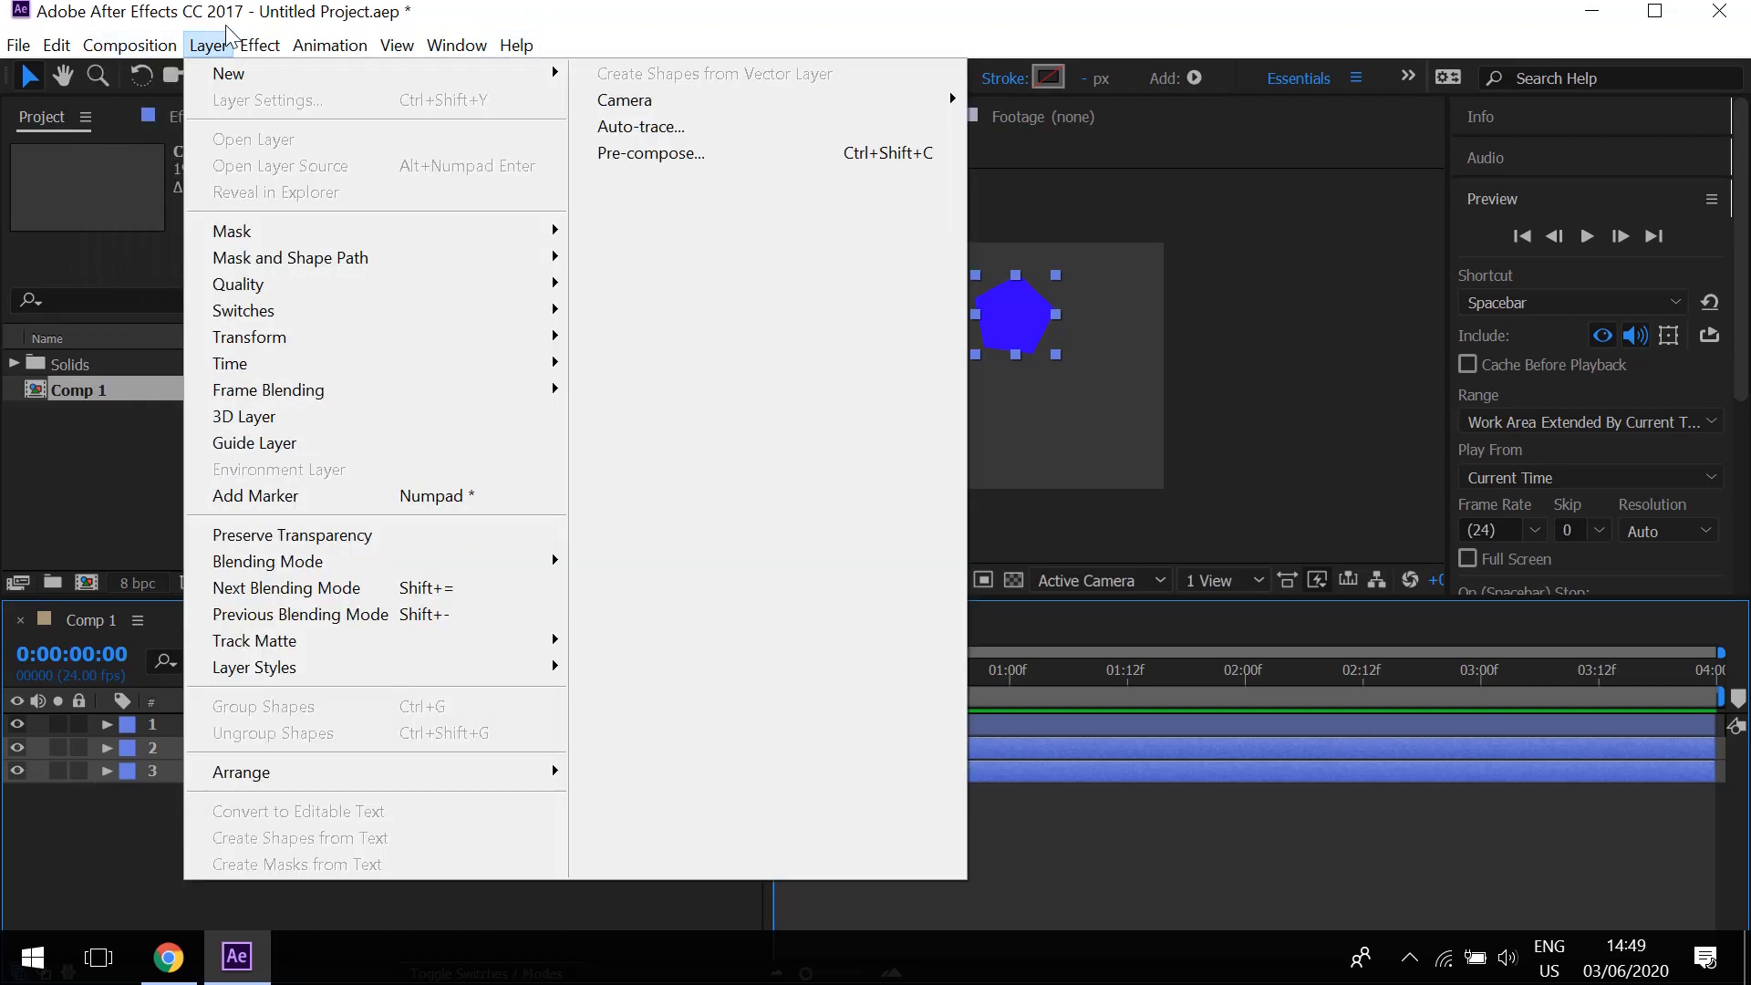
{"action": "left_click", "coordinate": [258, 637]}
Select the putih, biru and pink layers in turn to review the unparented shapes, and reselect putih.
{"action": "left_click", "coordinate": [255, 726]}
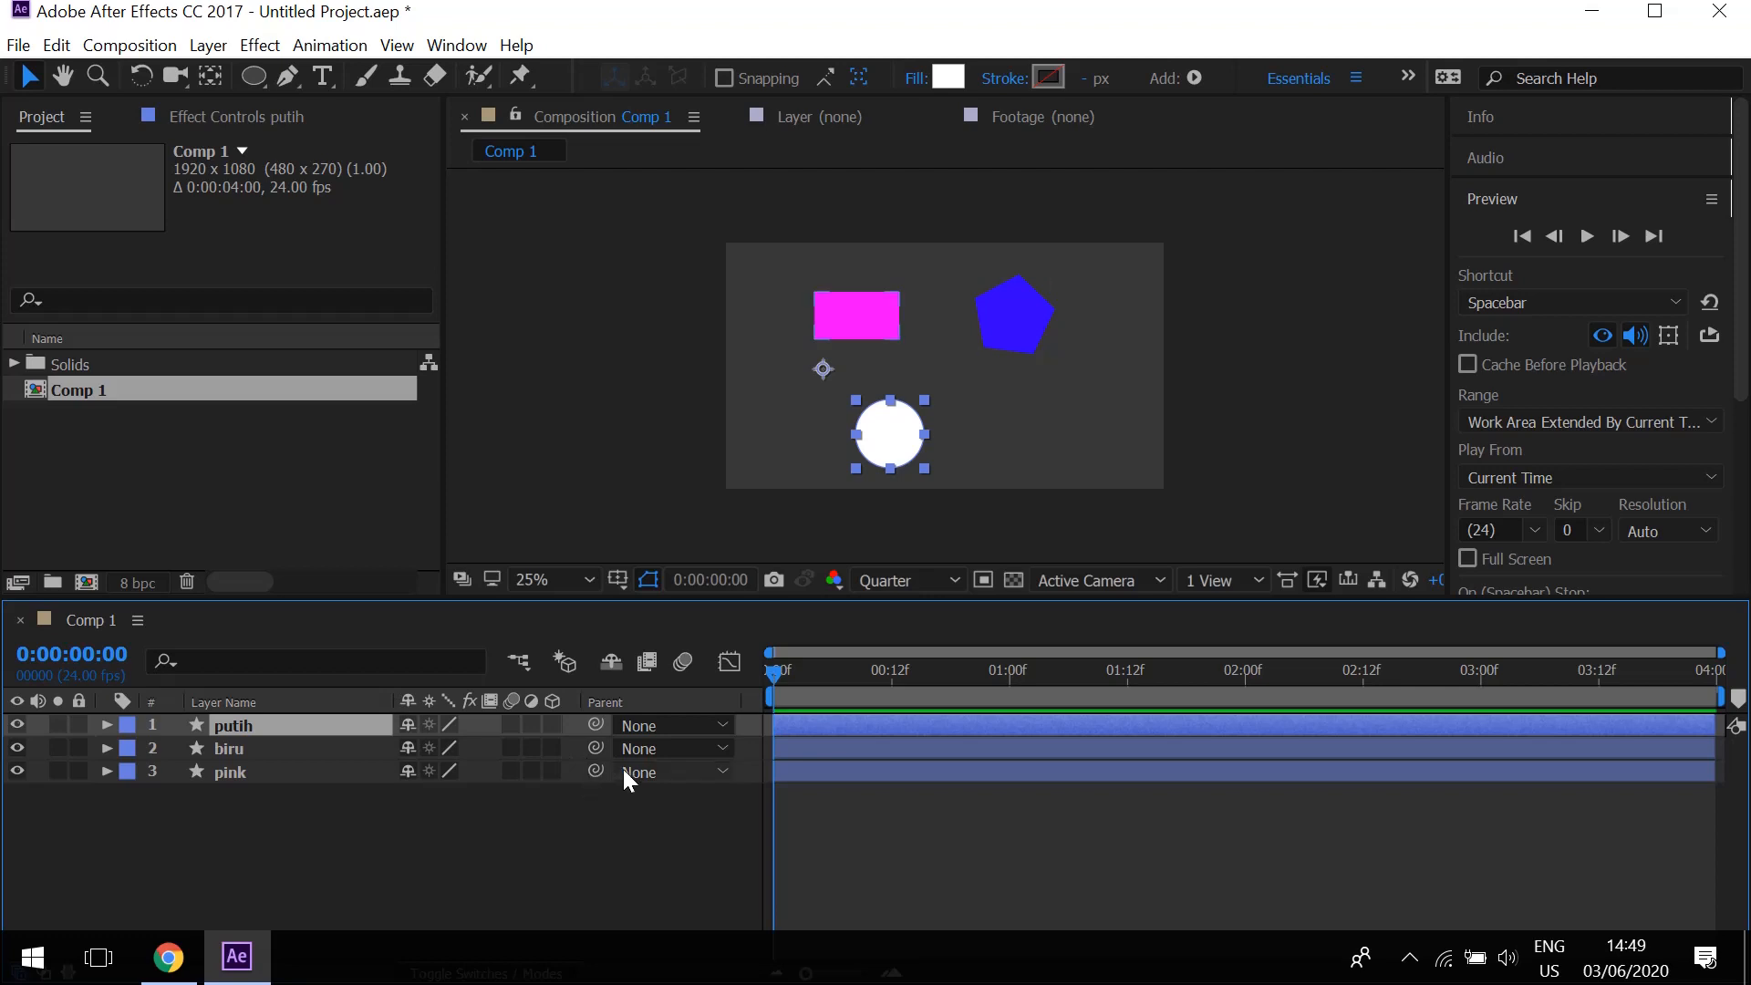
{"action": "left_click", "coordinate": [251, 748]}
{"action": "left_click", "coordinate": [250, 772]}
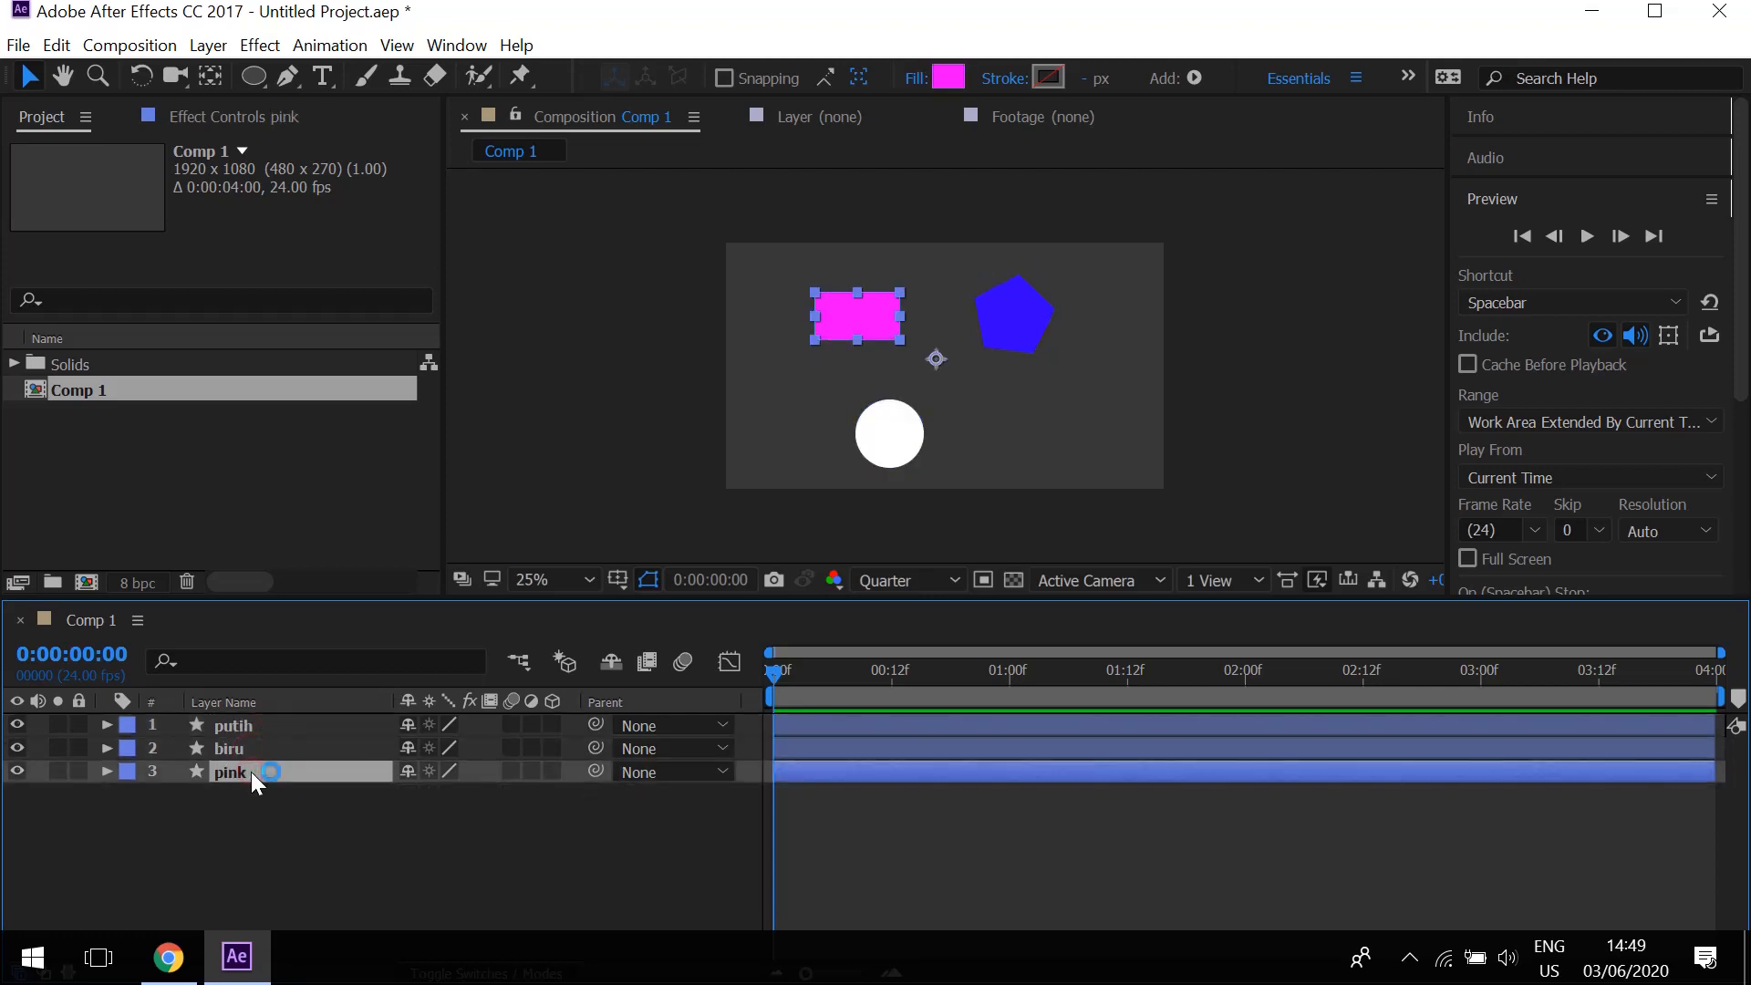
{"action": "left_click", "coordinate": [242, 724]}
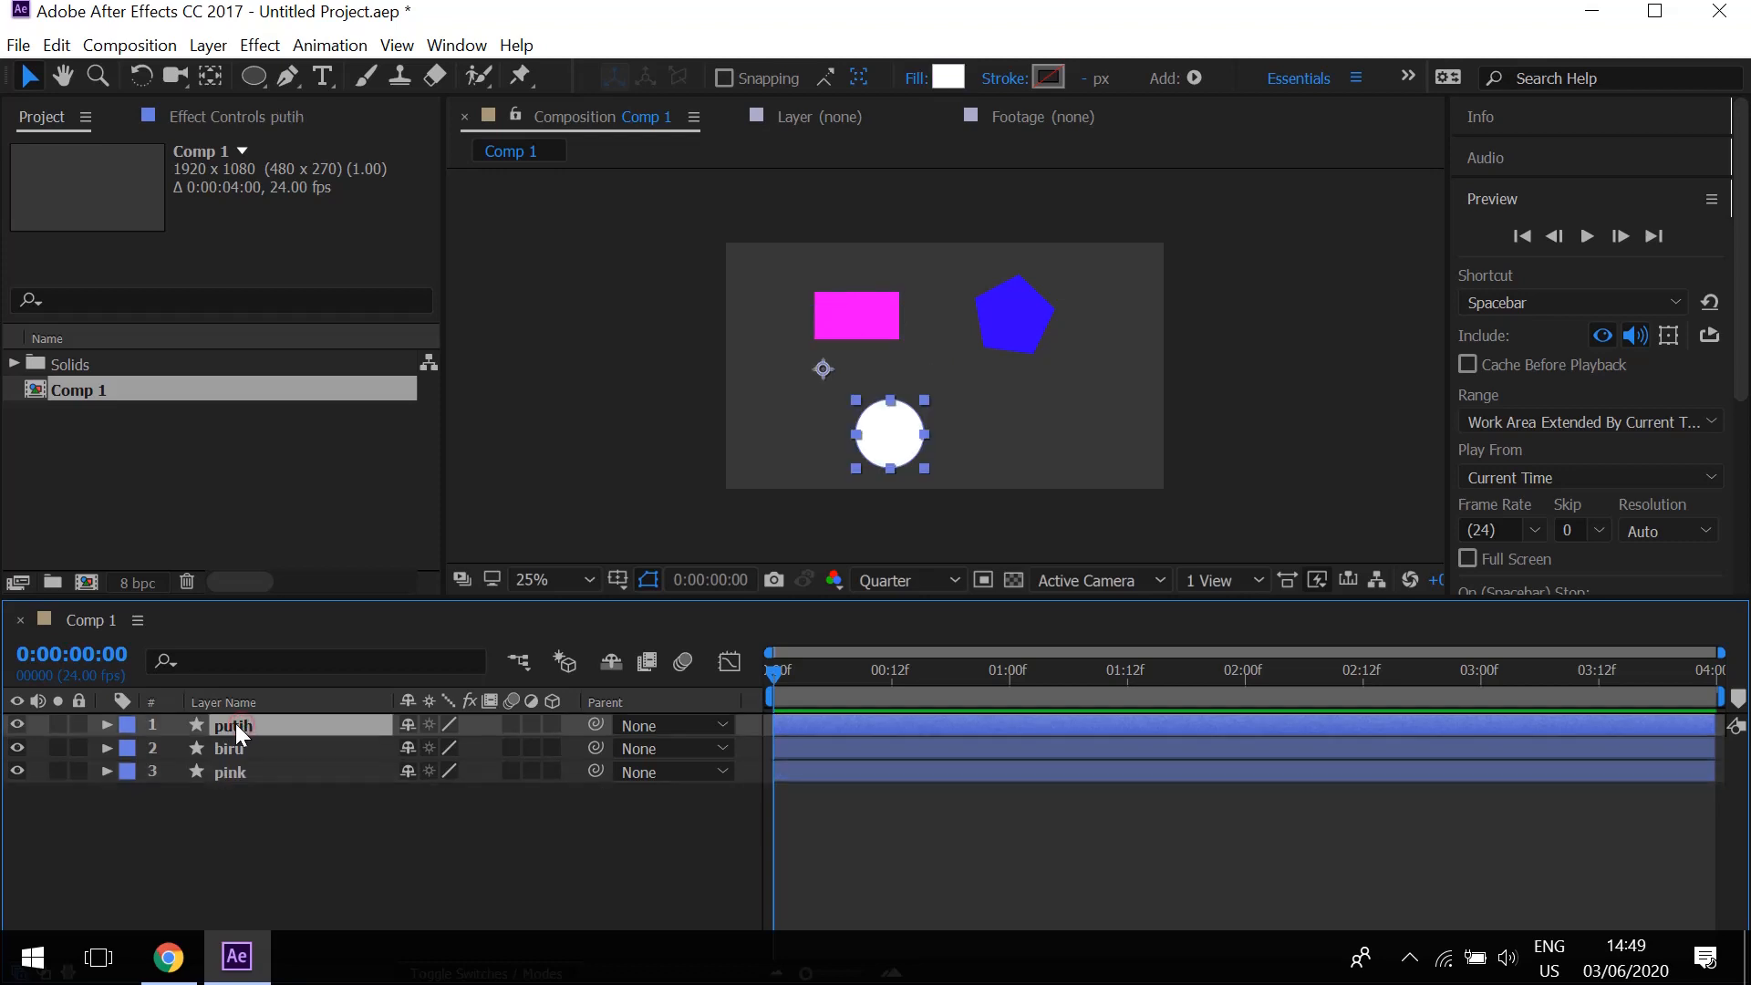
Show only the Position property under the putih, biru and pink layers, and leave all layers deselected.
{"action": "left_click", "coordinate": [106, 725]}
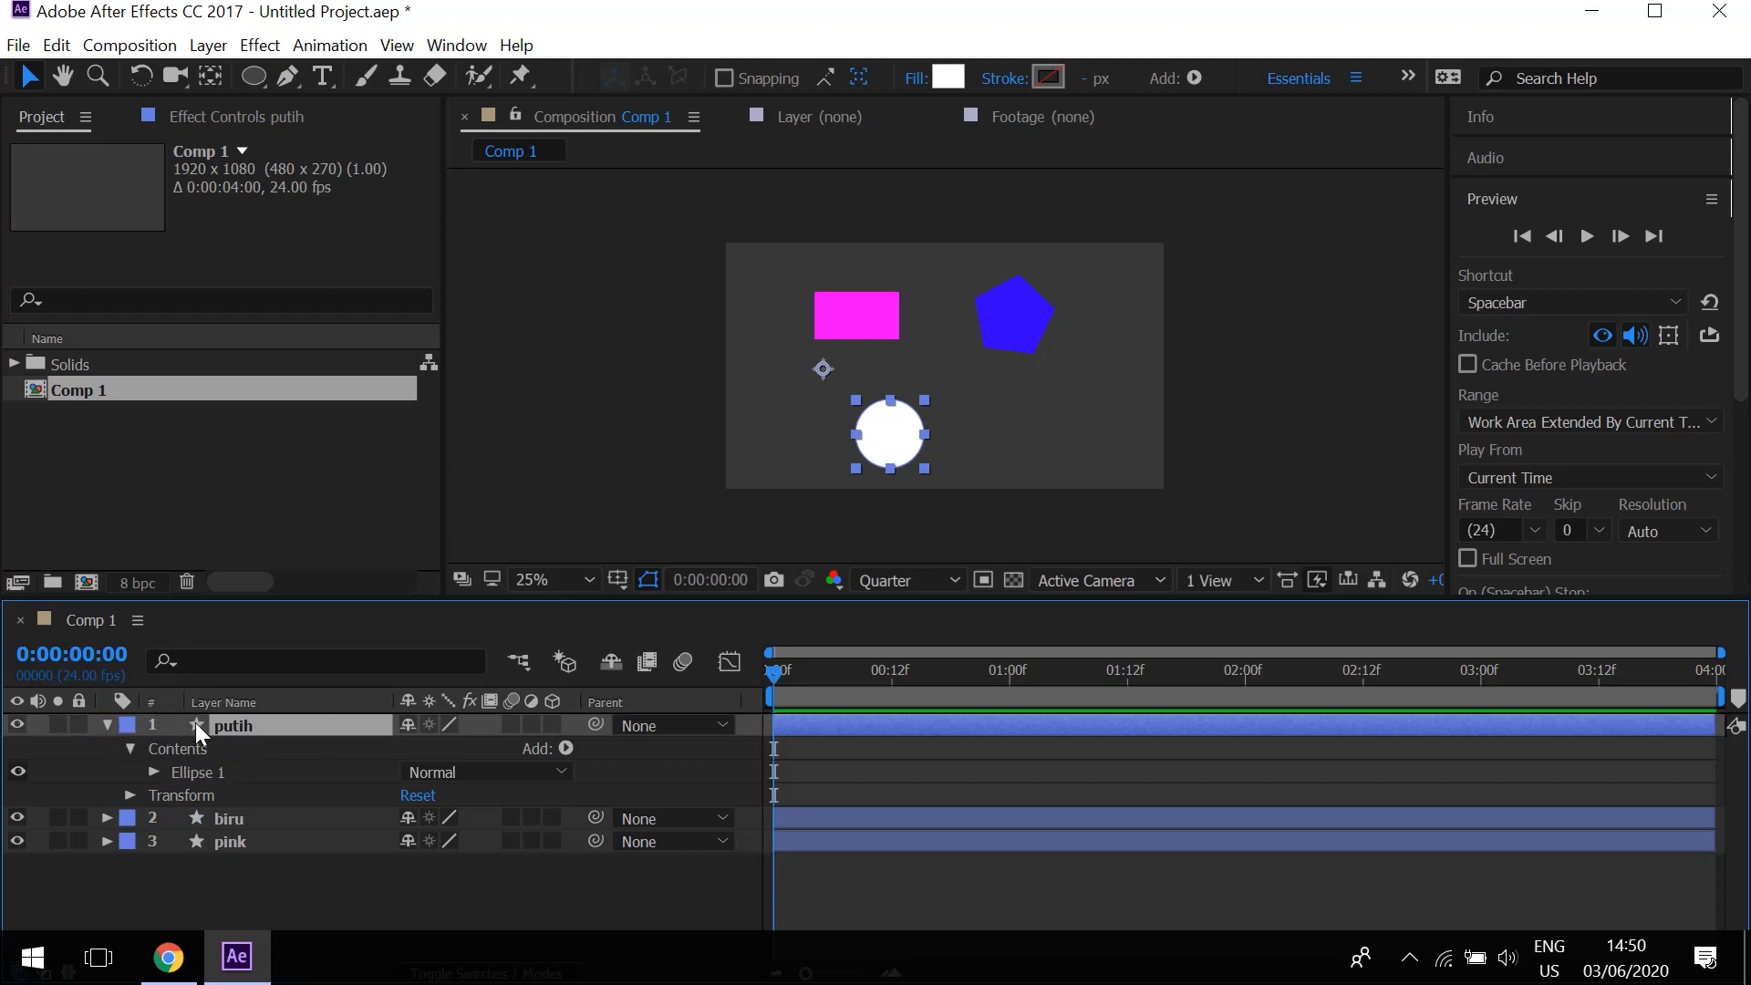
{"action": "key", "text": "p"}
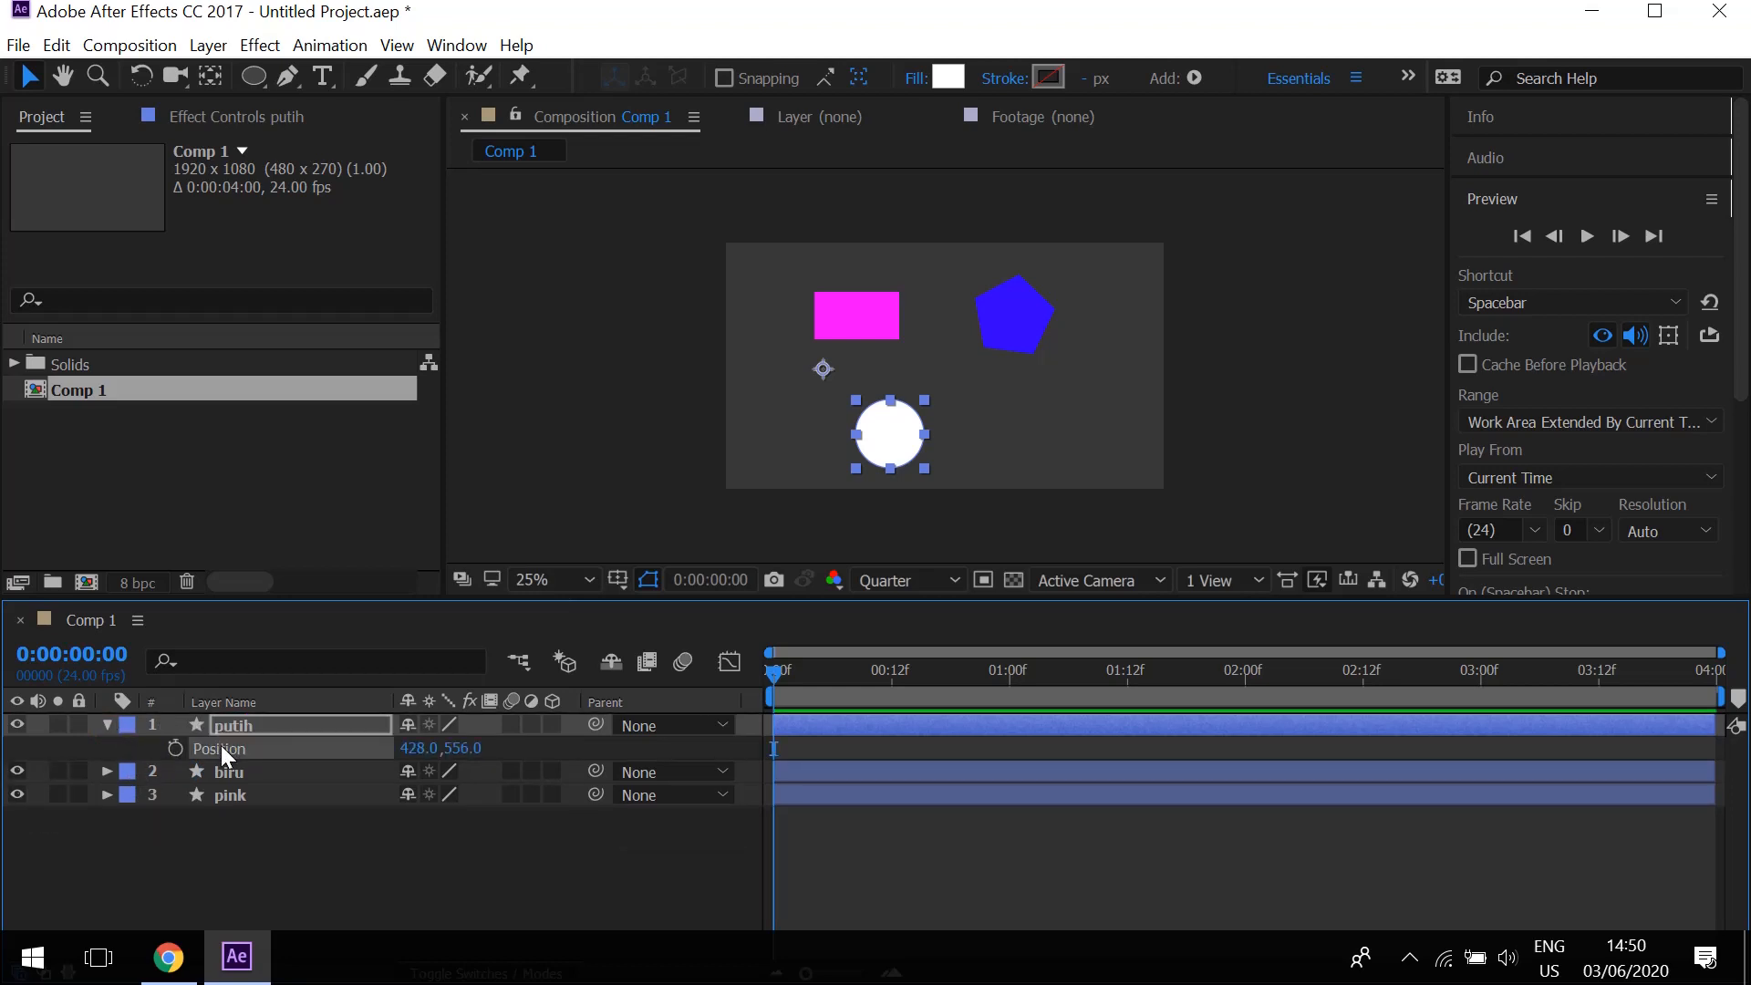
{"action": "left_click", "coordinate": [257, 771]}
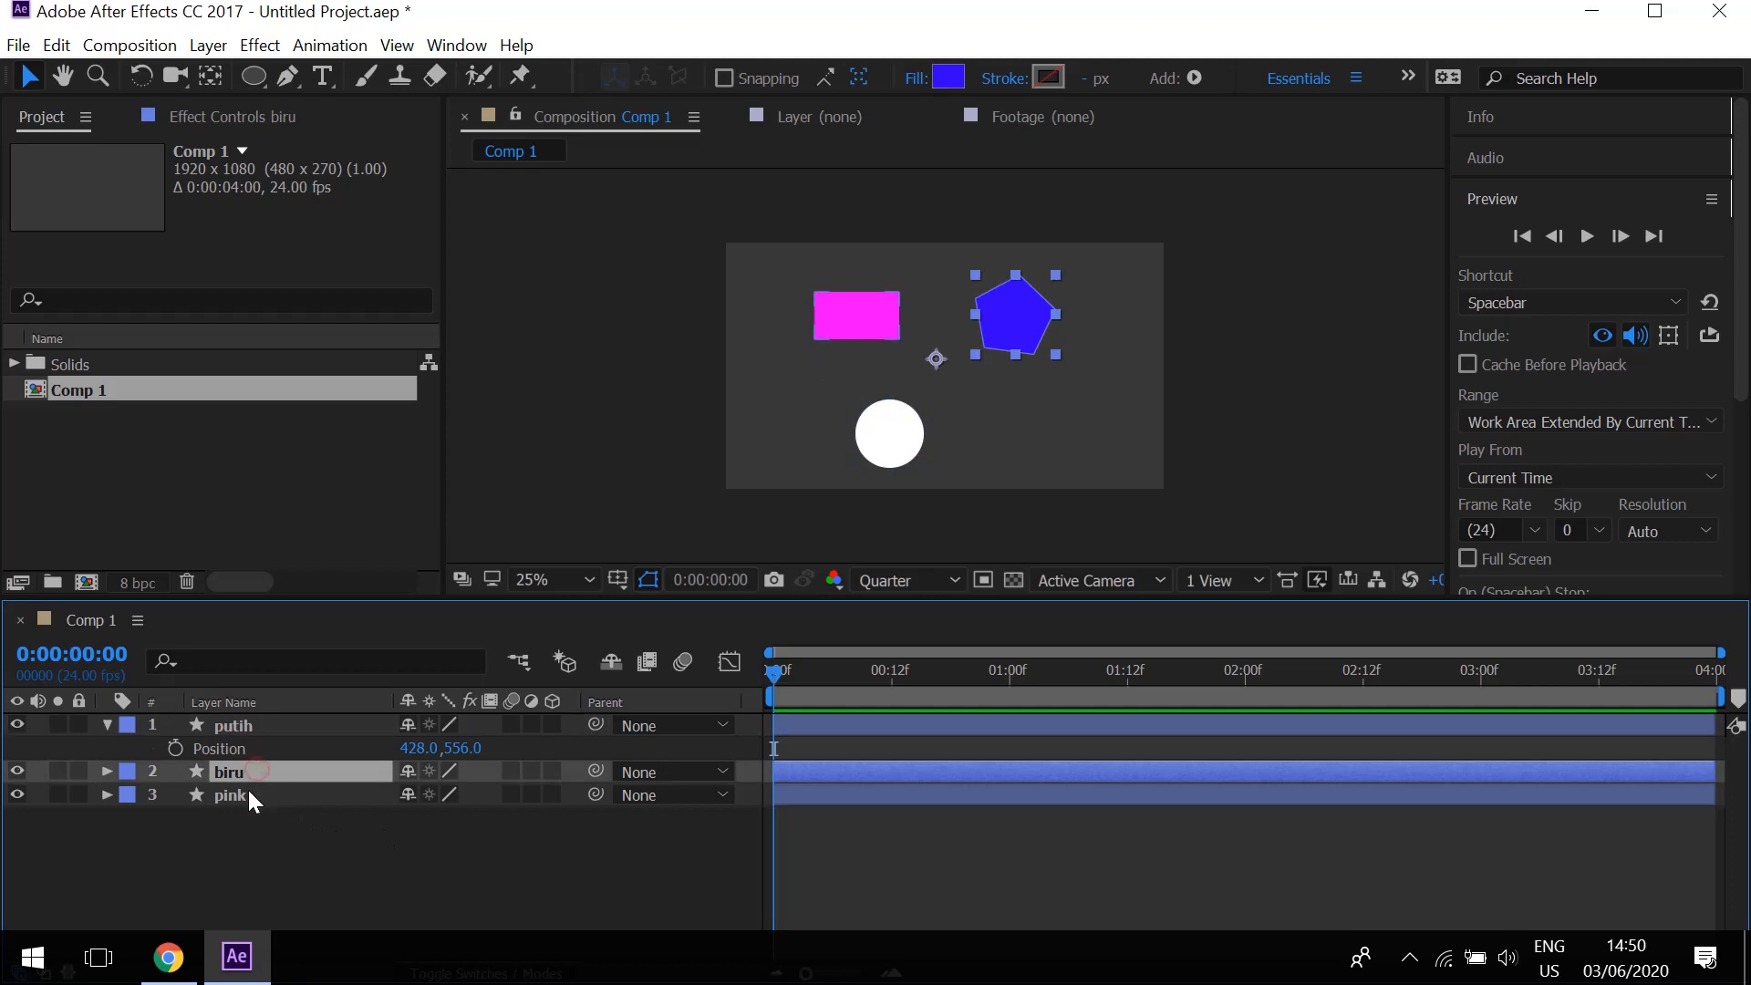
{"action": "left_click", "coordinate": [249, 793], "text": "shift"}
{"action": "key", "text": "p"}
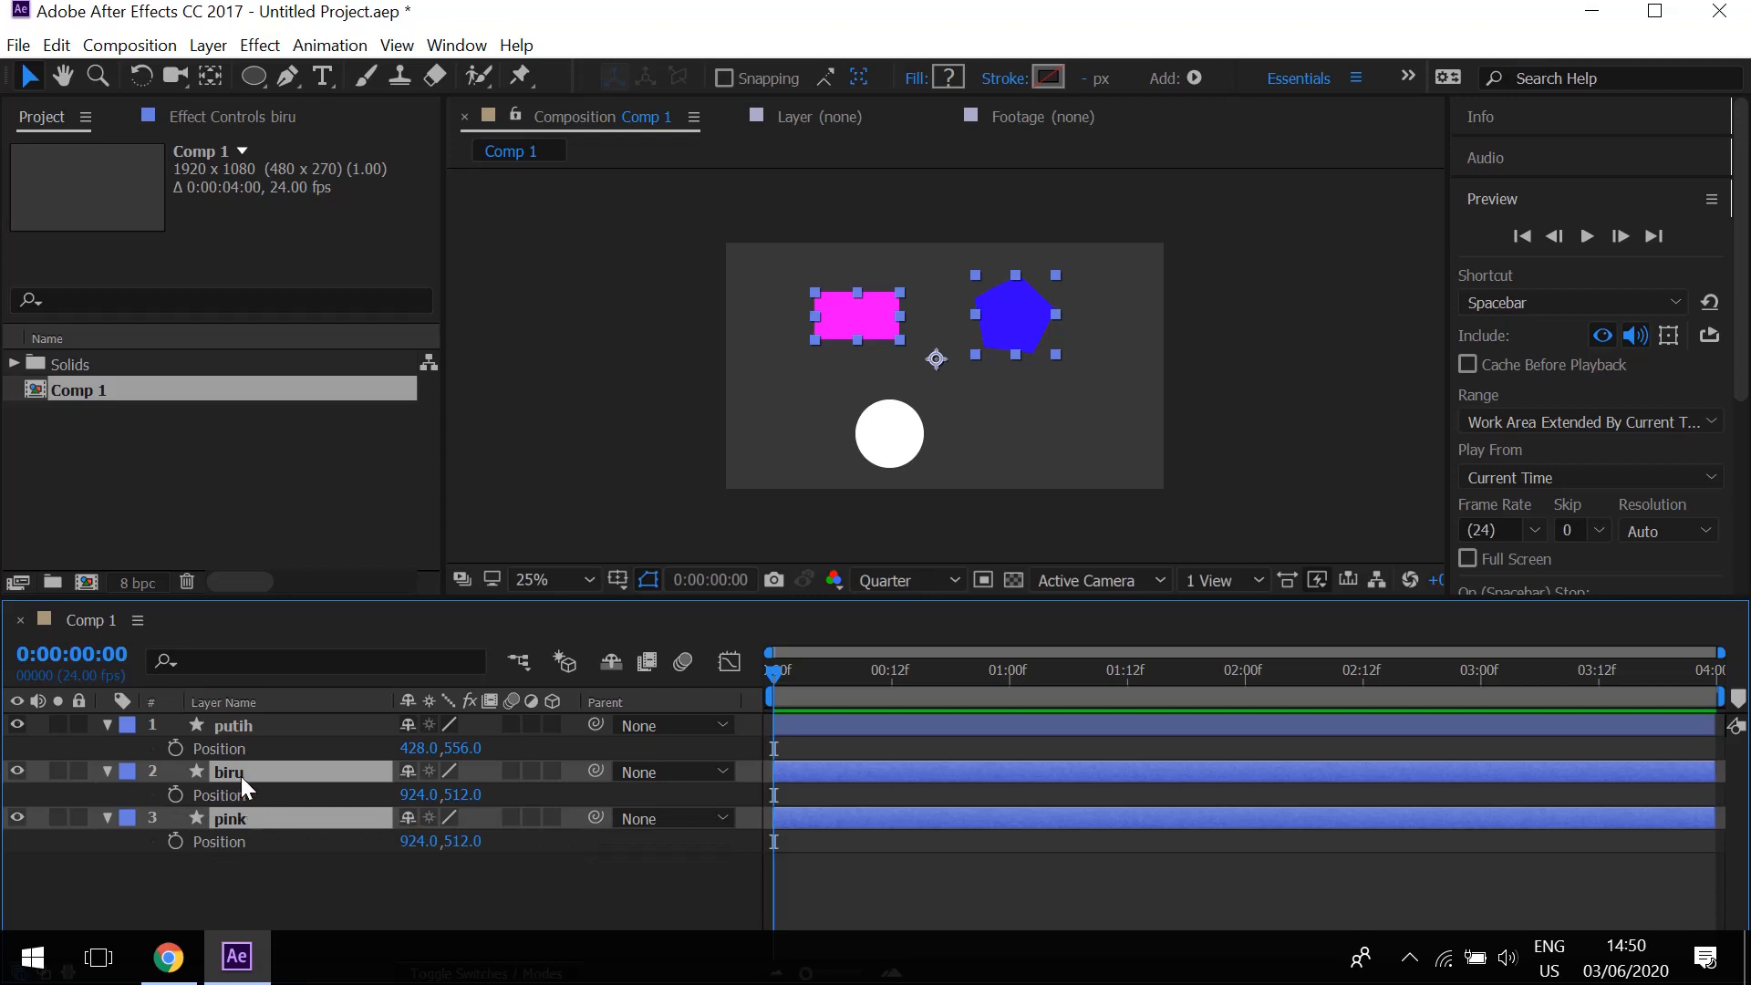
{"action": "left_click", "coordinate": [239, 727]}
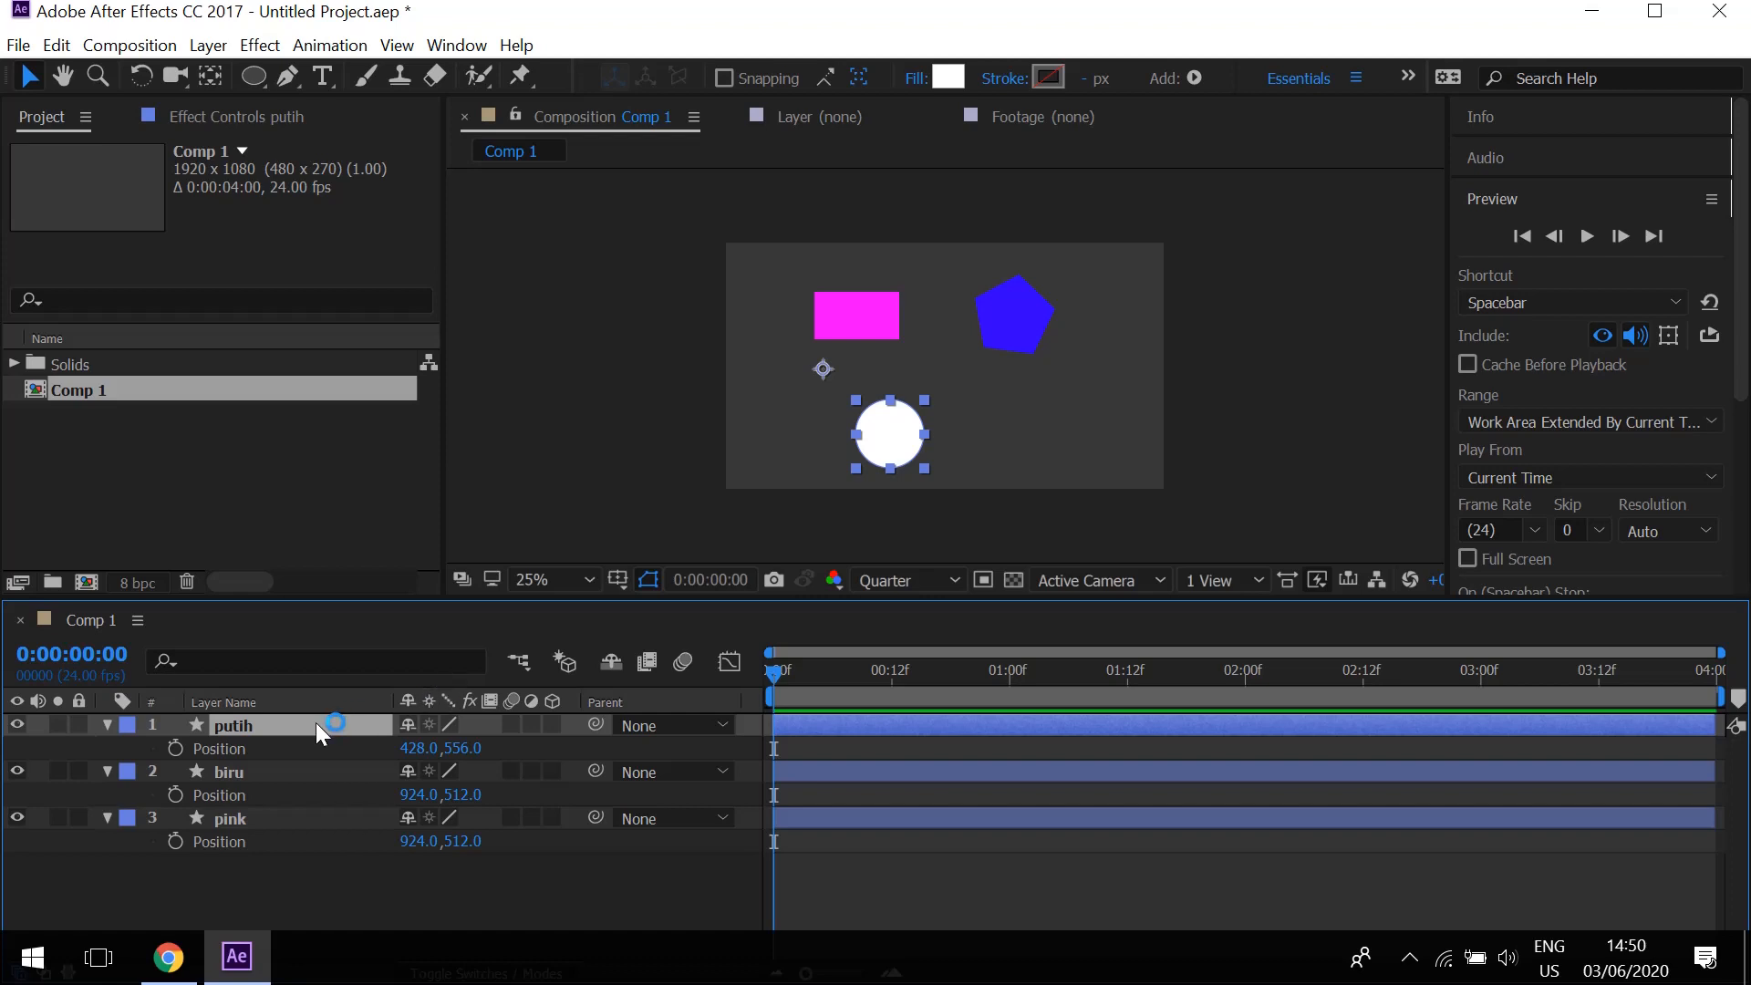
{"action": "key", "text": "ctrl+a"}
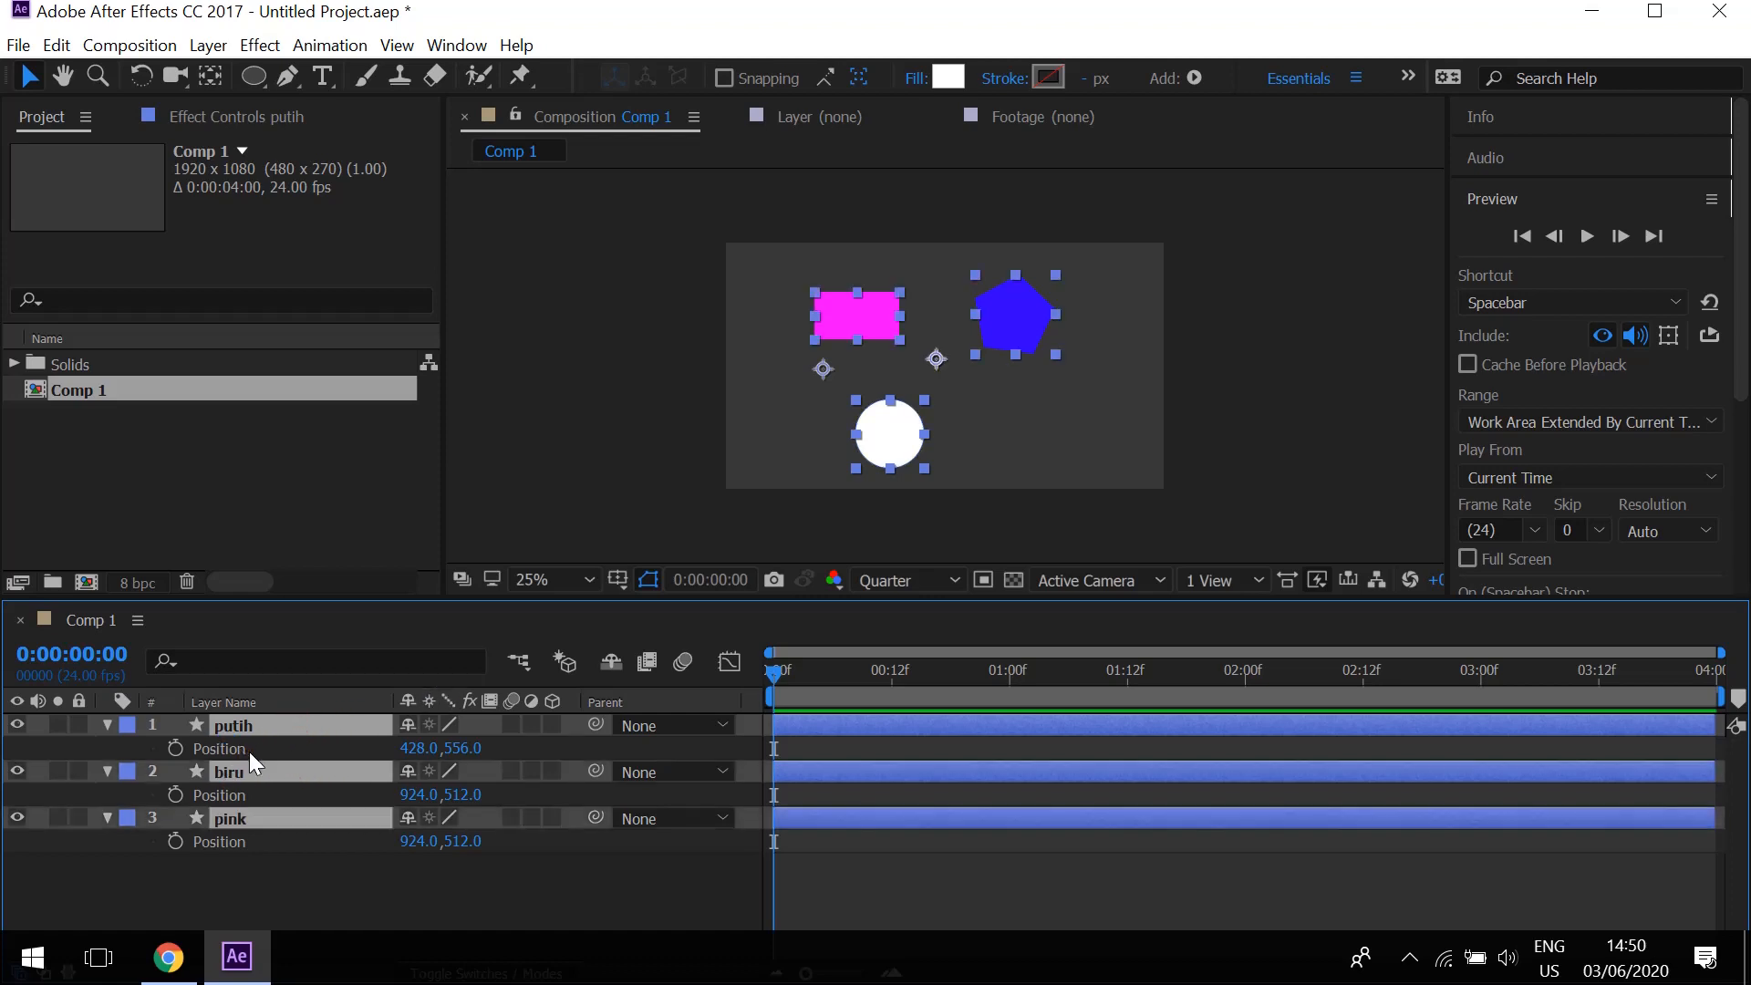
{"action": "key", "text": "s"}
{"action": "key", "text": "s"}
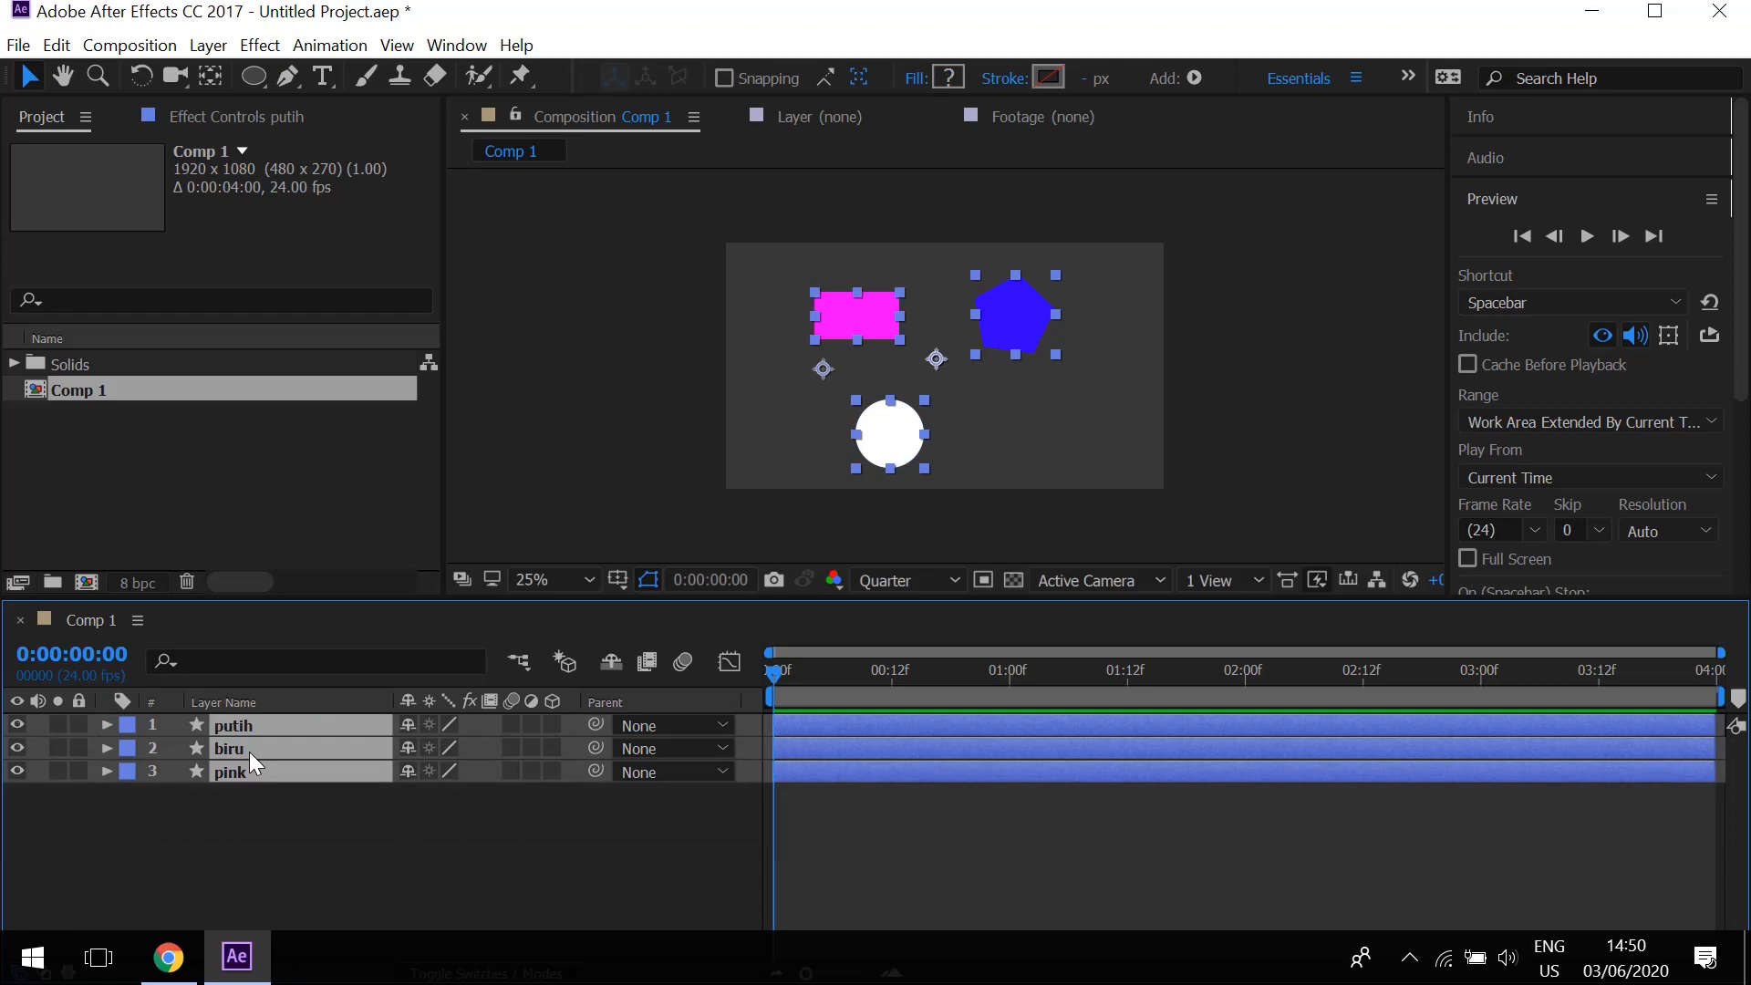
{"action": "key", "text": "p"}
{"action": "left_click", "coordinate": [304, 867]}
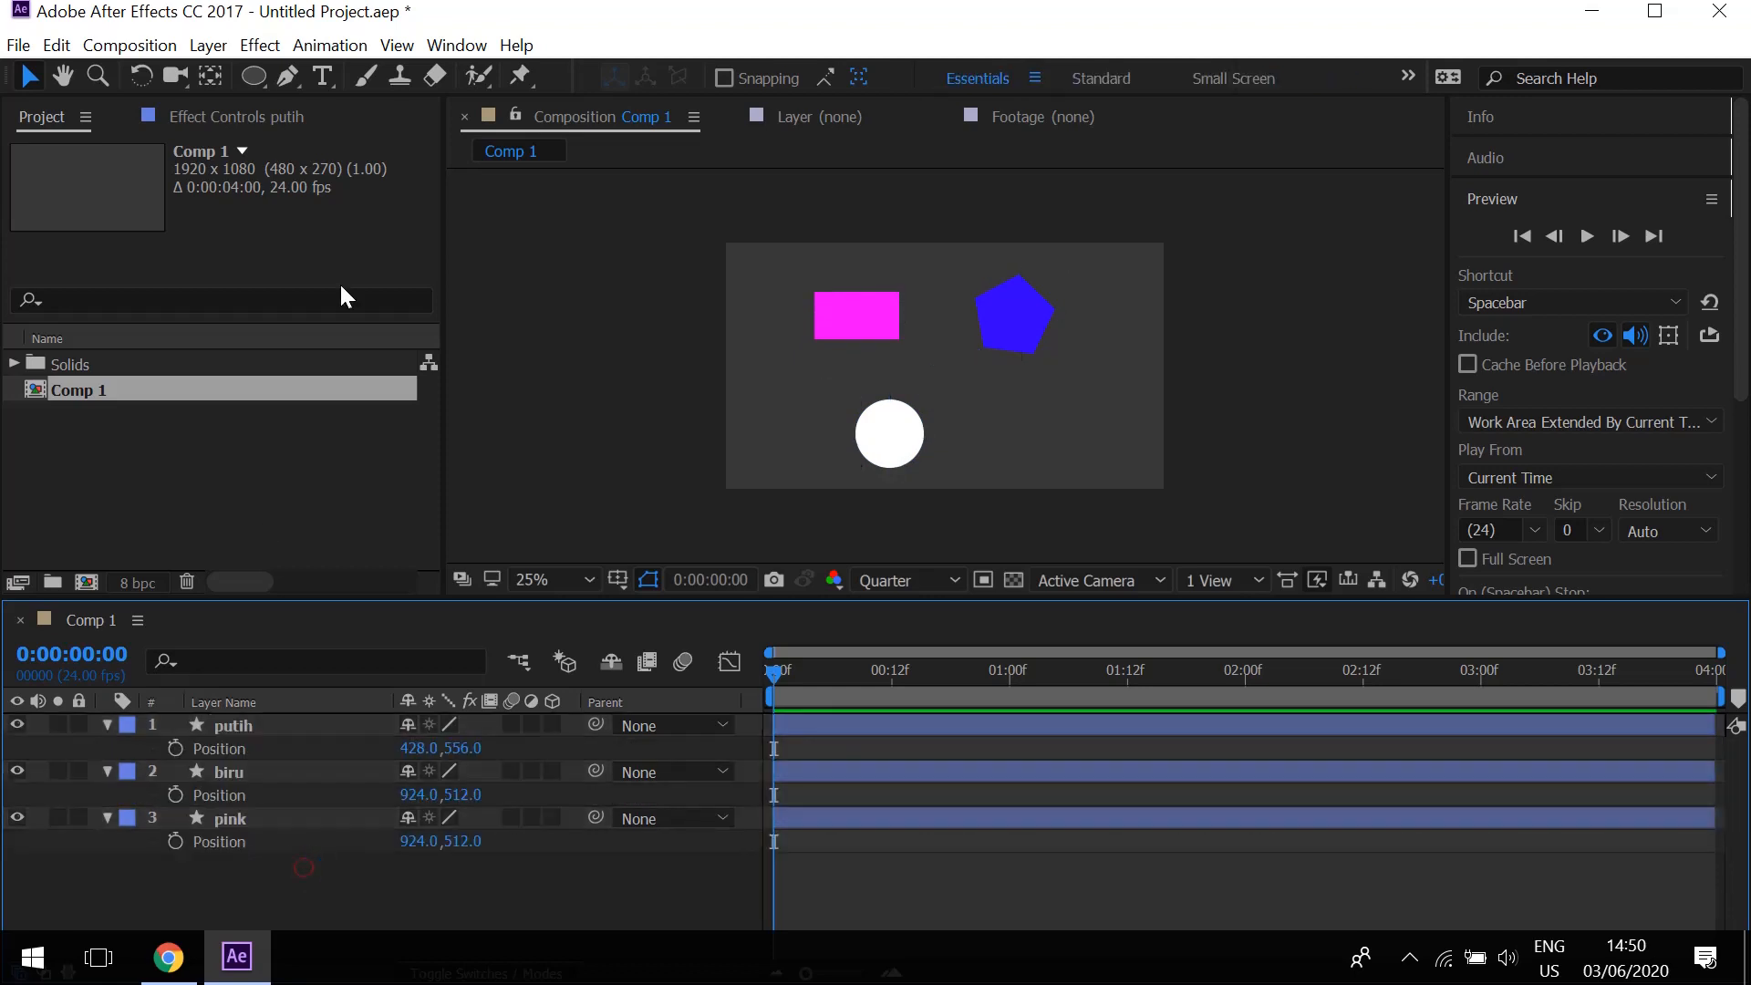
Add a new null object to the composition and select its layer.
{"action": "left_click", "coordinate": [224, 49]}
{"action": "mouse_move", "coordinate": [228, 73]}
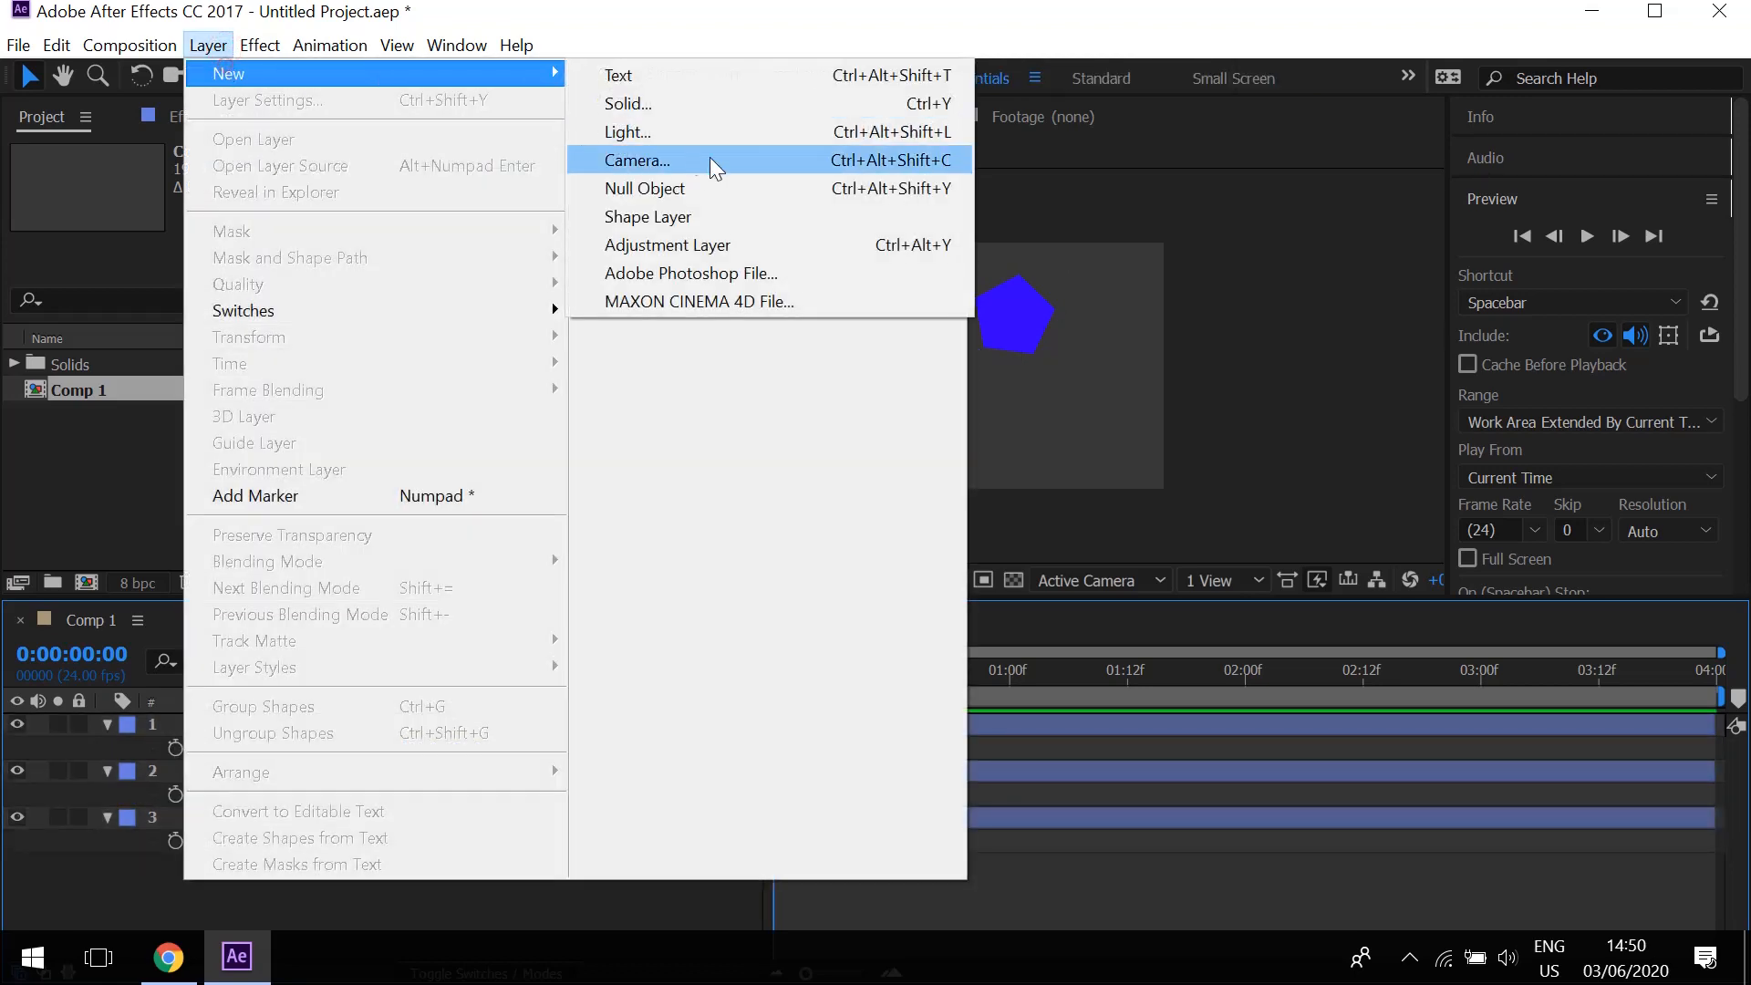
{"action": "left_click", "coordinate": [673, 194]}
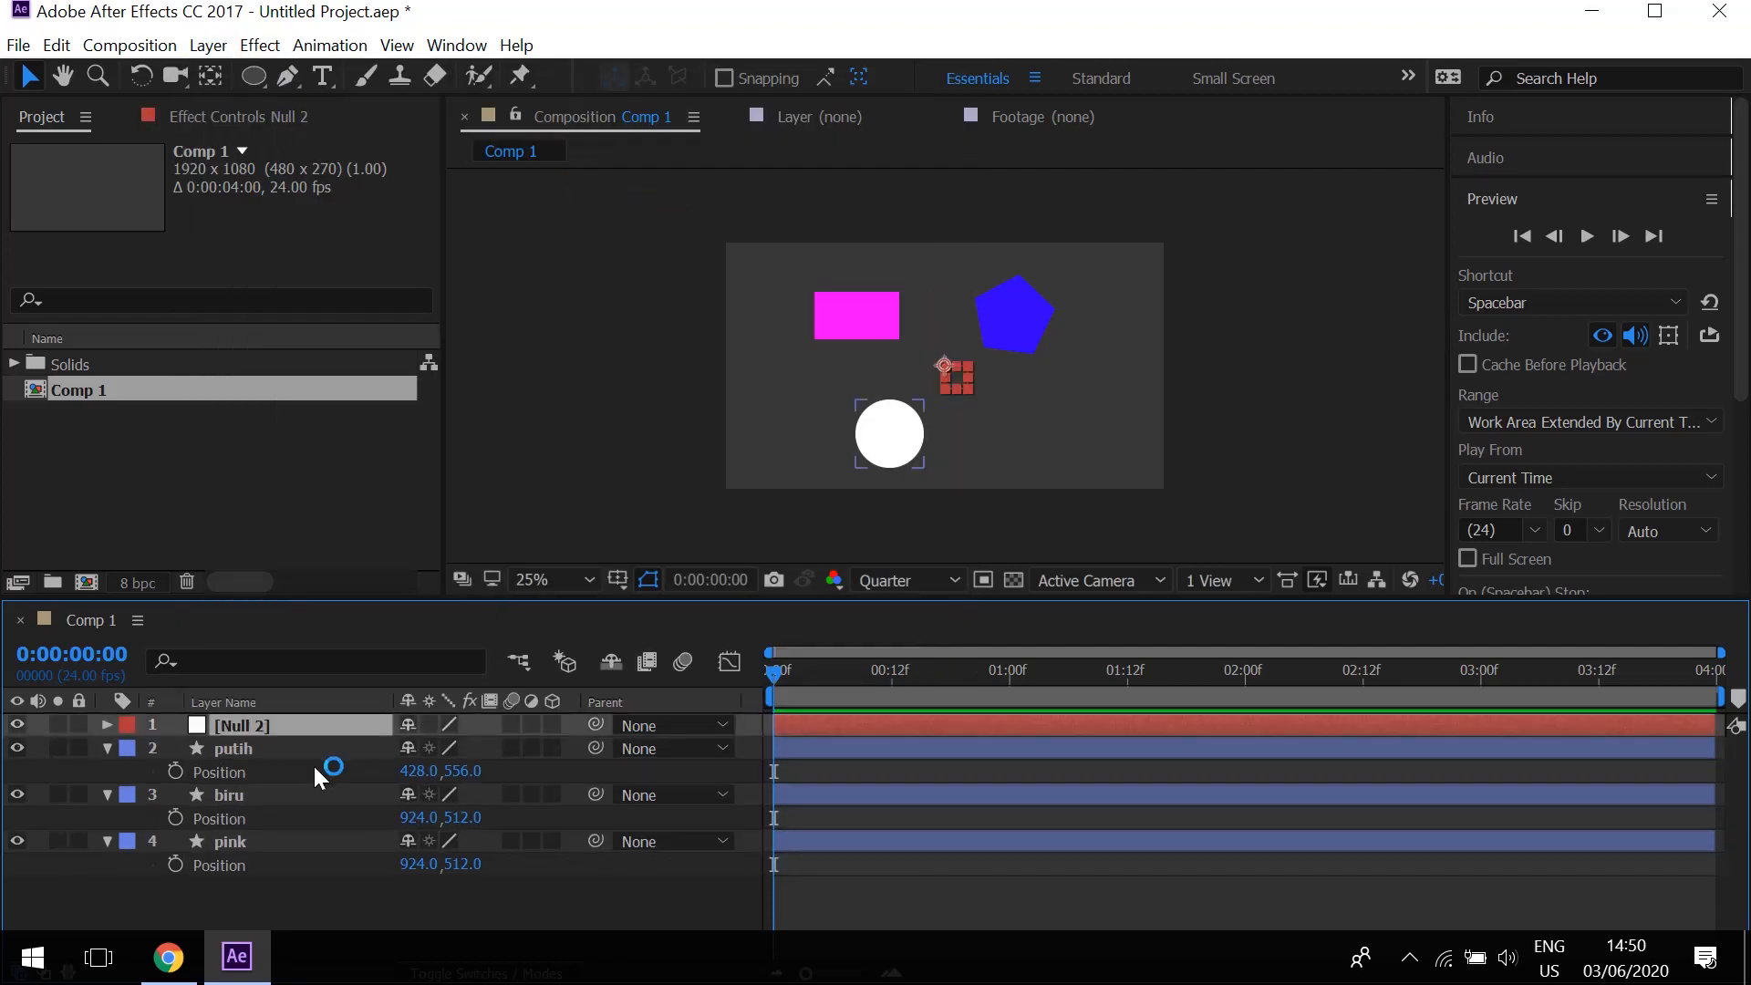
{"action": "left_click", "coordinate": [235, 772]}
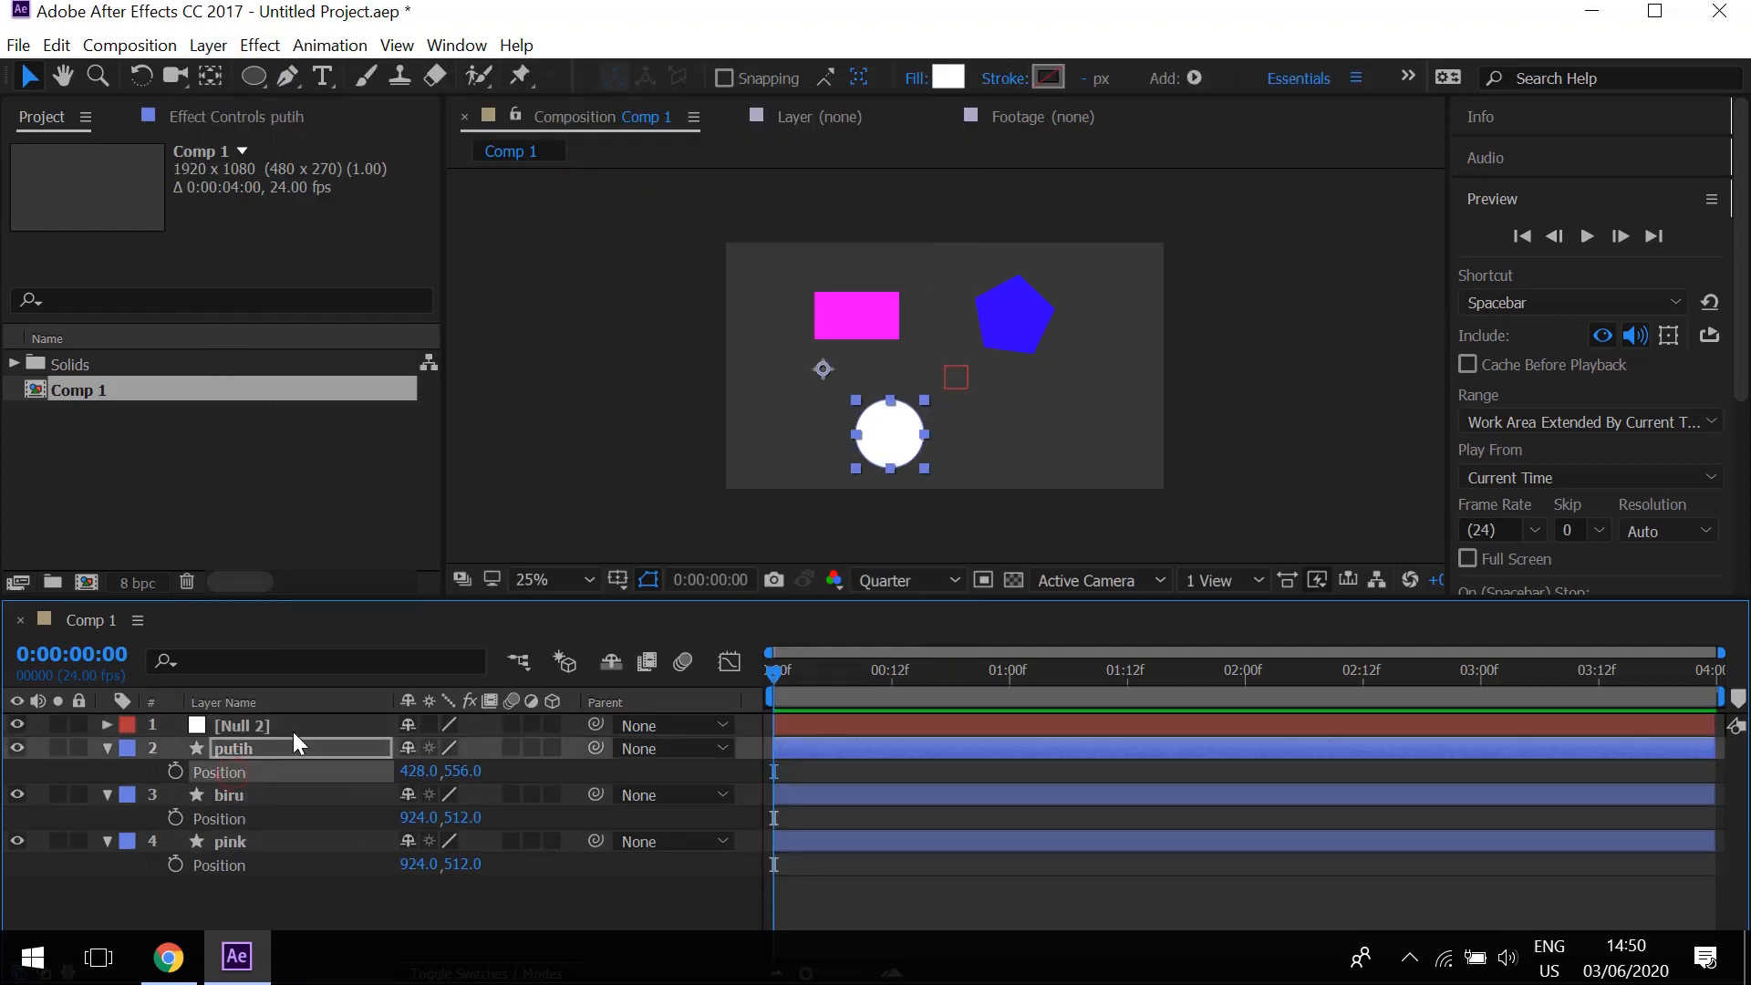
{"action": "left_click", "coordinate": [239, 726]}
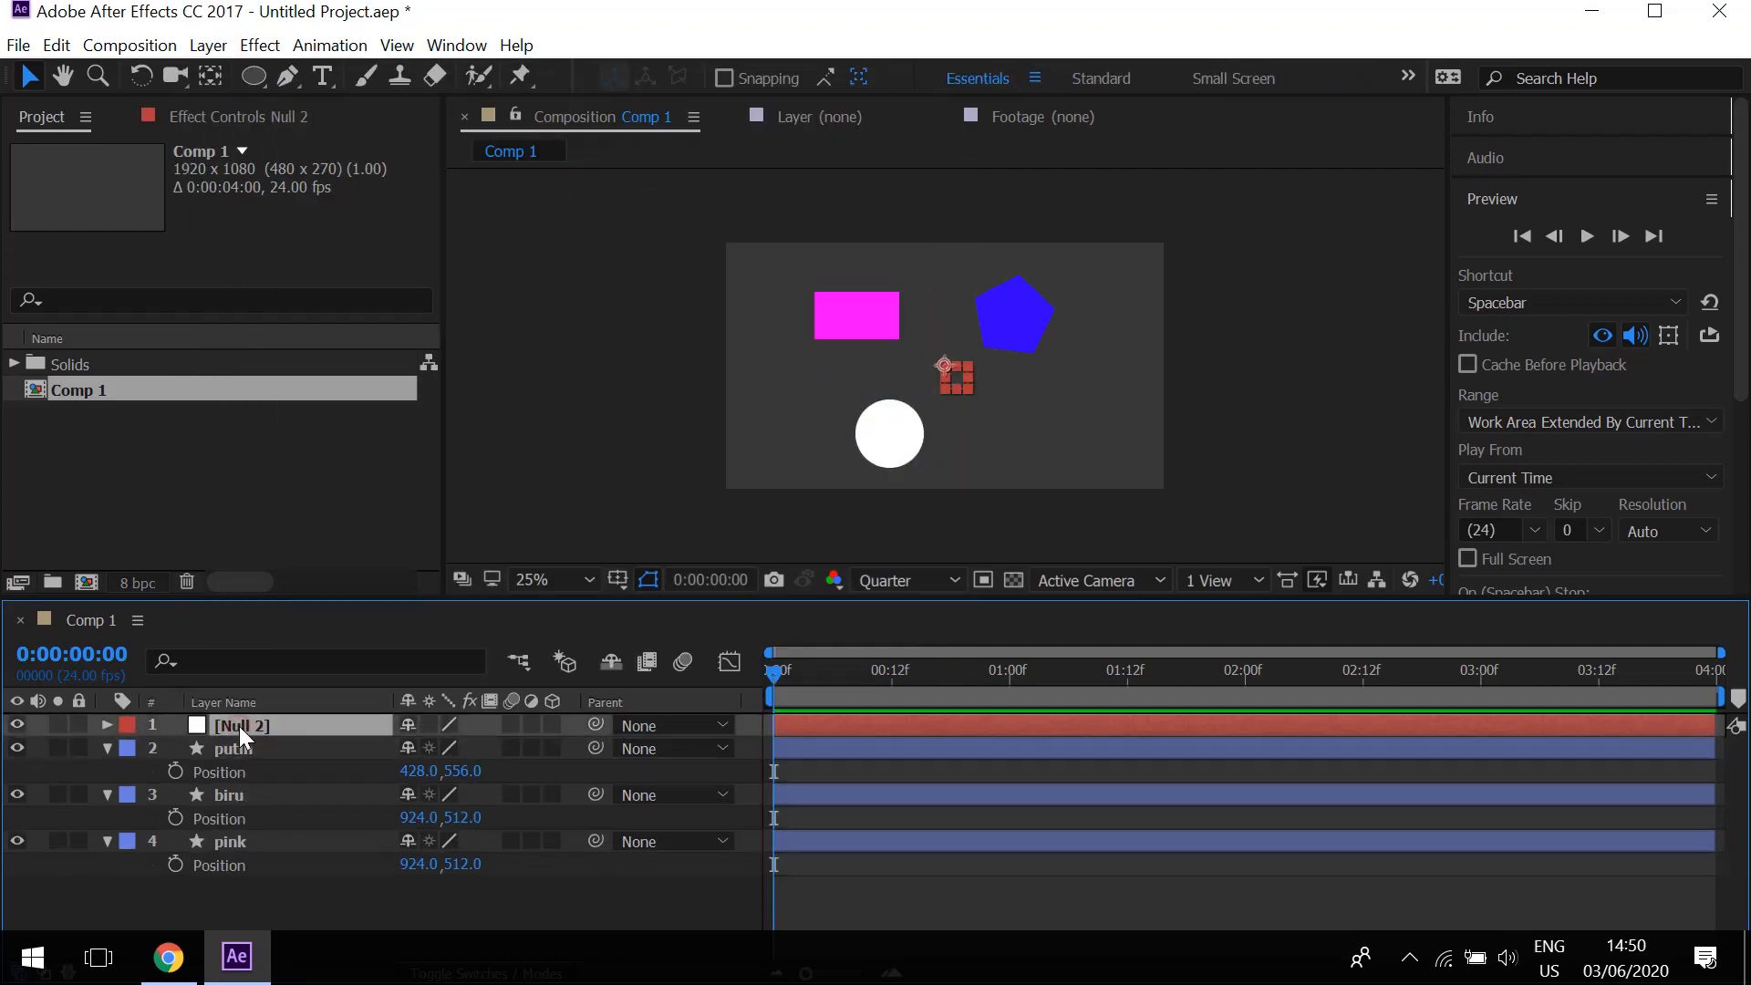
Add Position expressions to the putih and biru layers, linking each one to the Null 2 layer itself.
{"action": "left_click", "coordinate": [227, 748]}
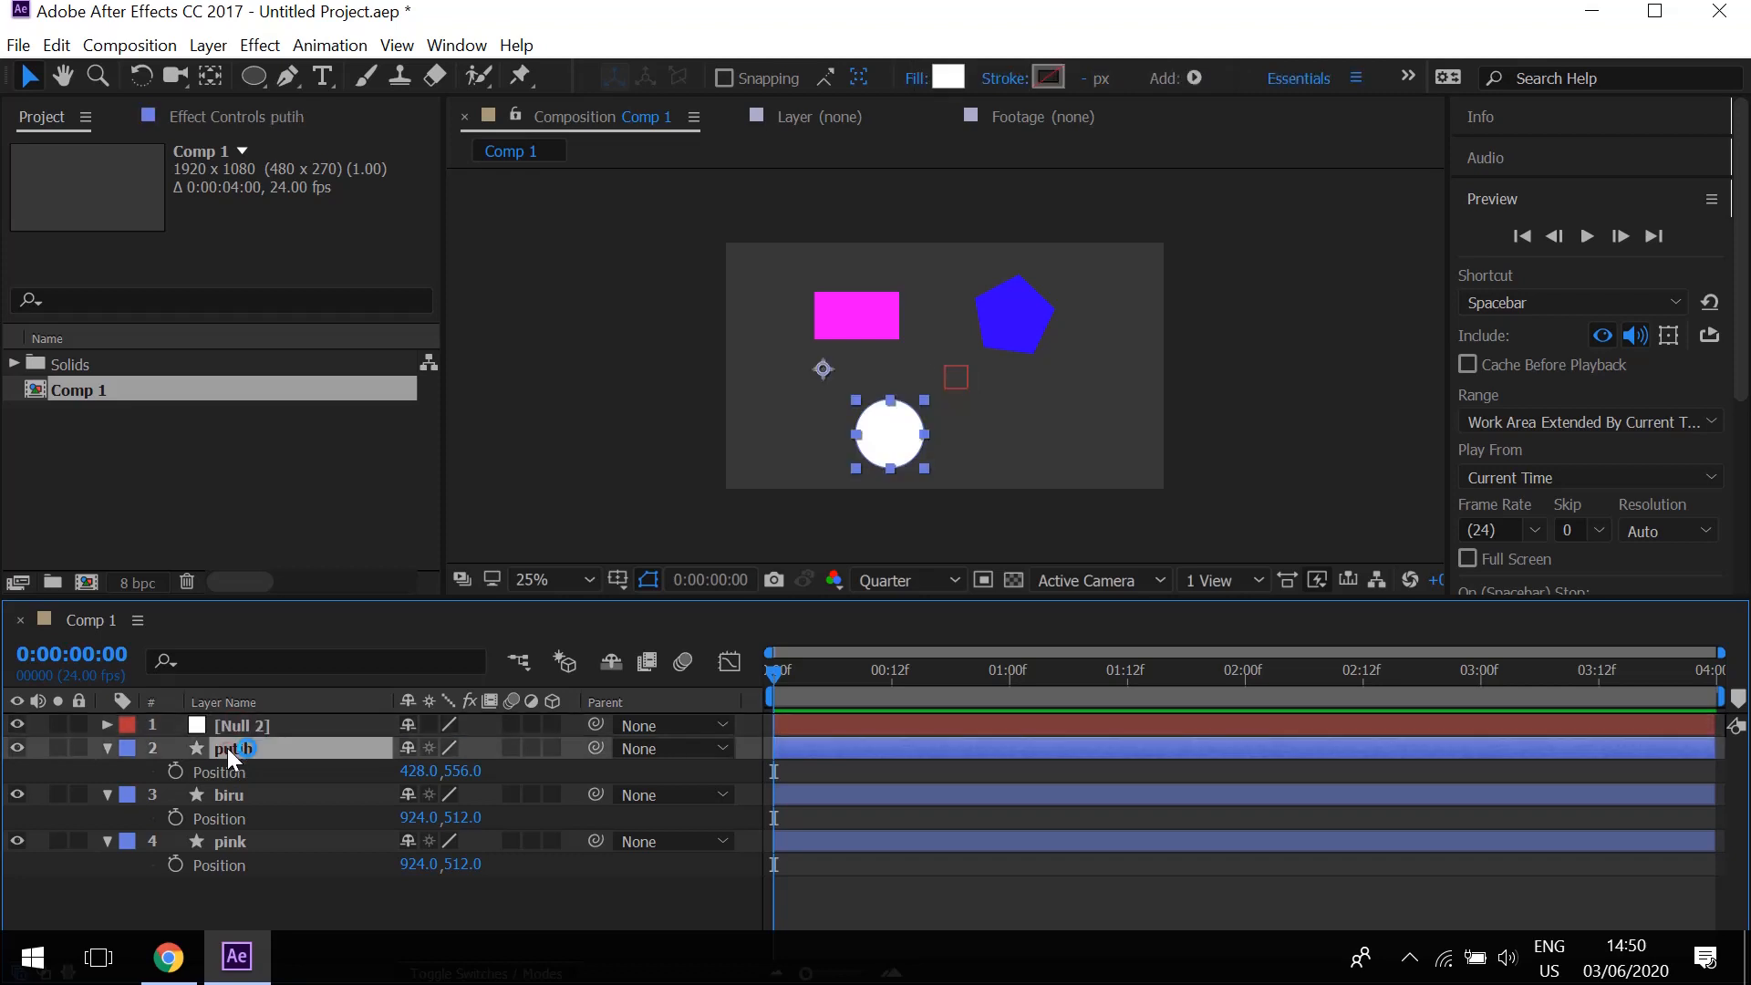
{"action": "left_click", "coordinate": [174, 771], "text": "alt"}
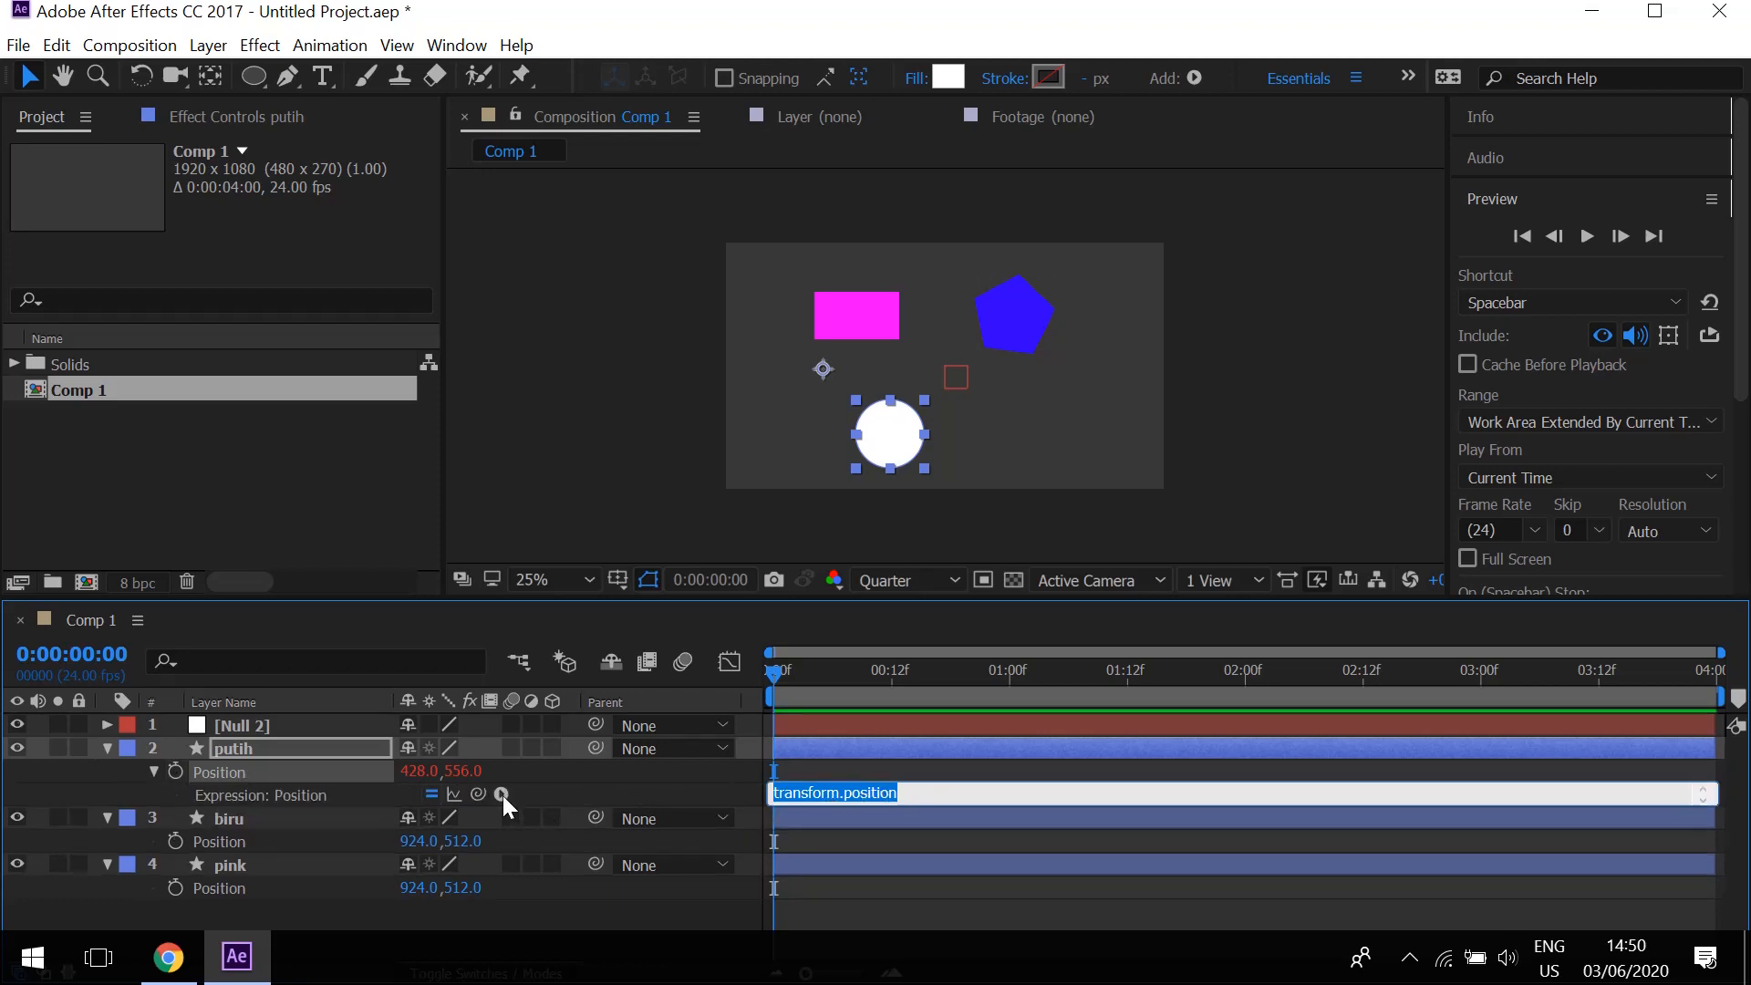
{"action": "left_click_drag", "start_coordinate": [479, 793], "coordinate": [297, 727]}
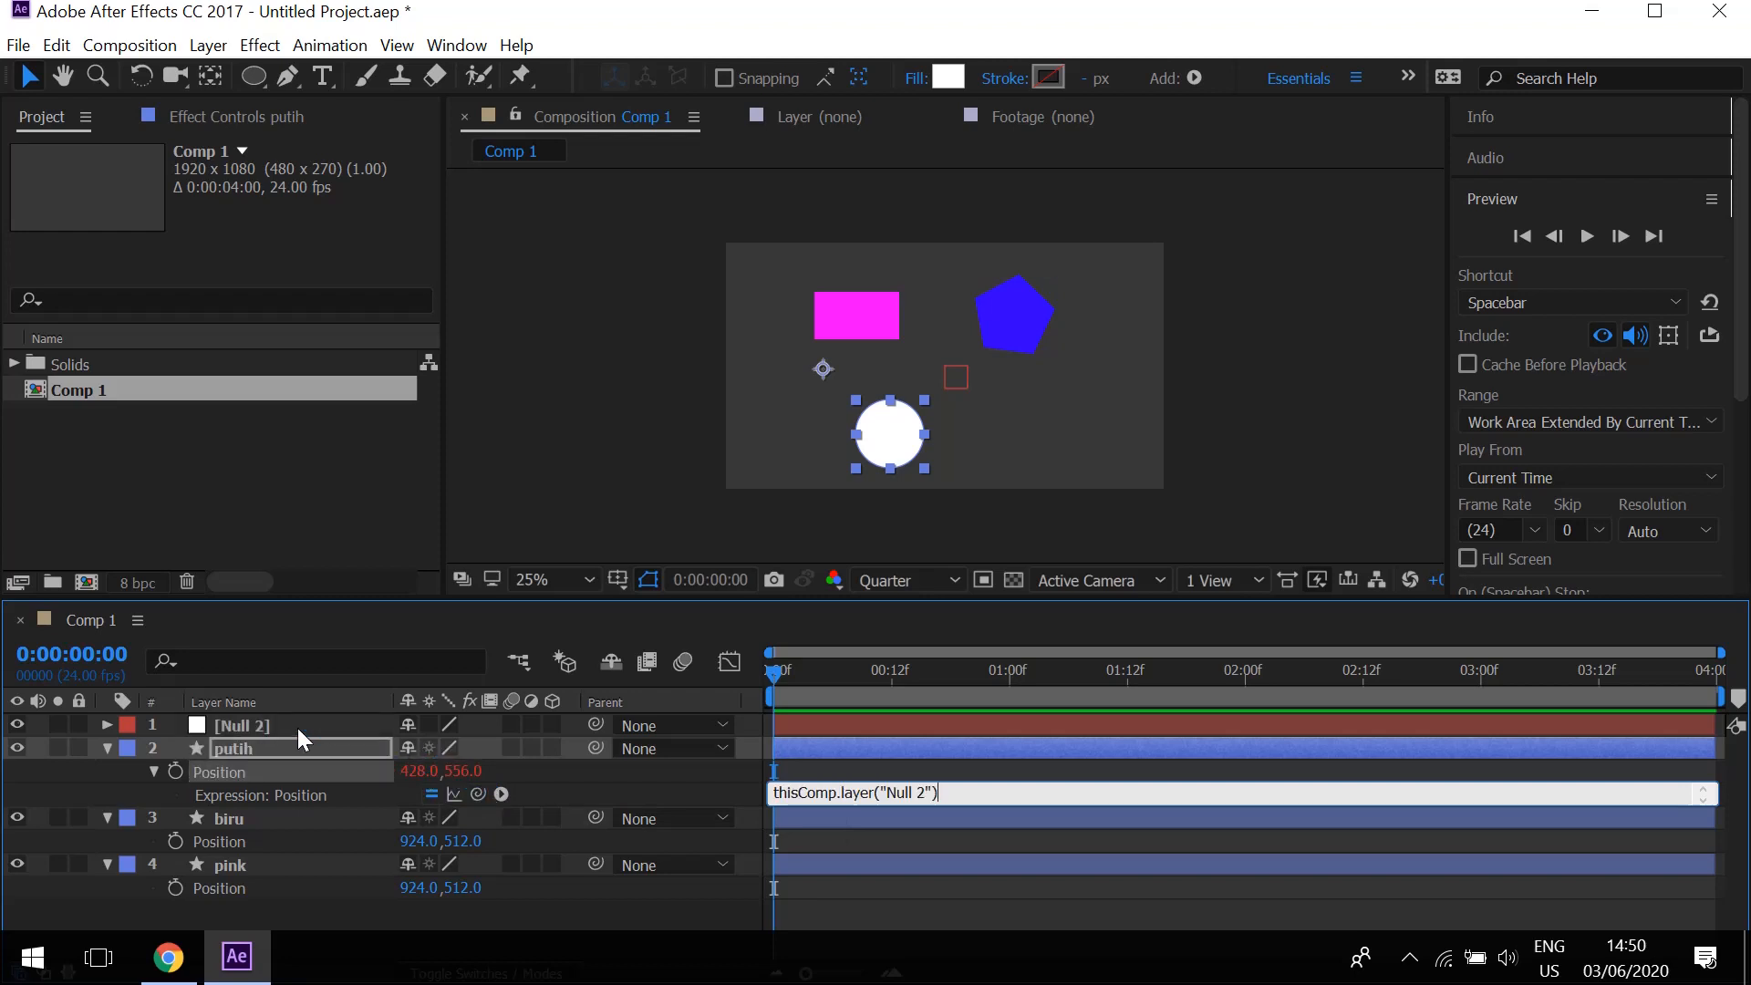
{"action": "left_click", "coordinate": [177, 844], "text": "alt"}
{"action": "left_click_drag", "start_coordinate": [481, 863], "coordinate": [270, 741]}
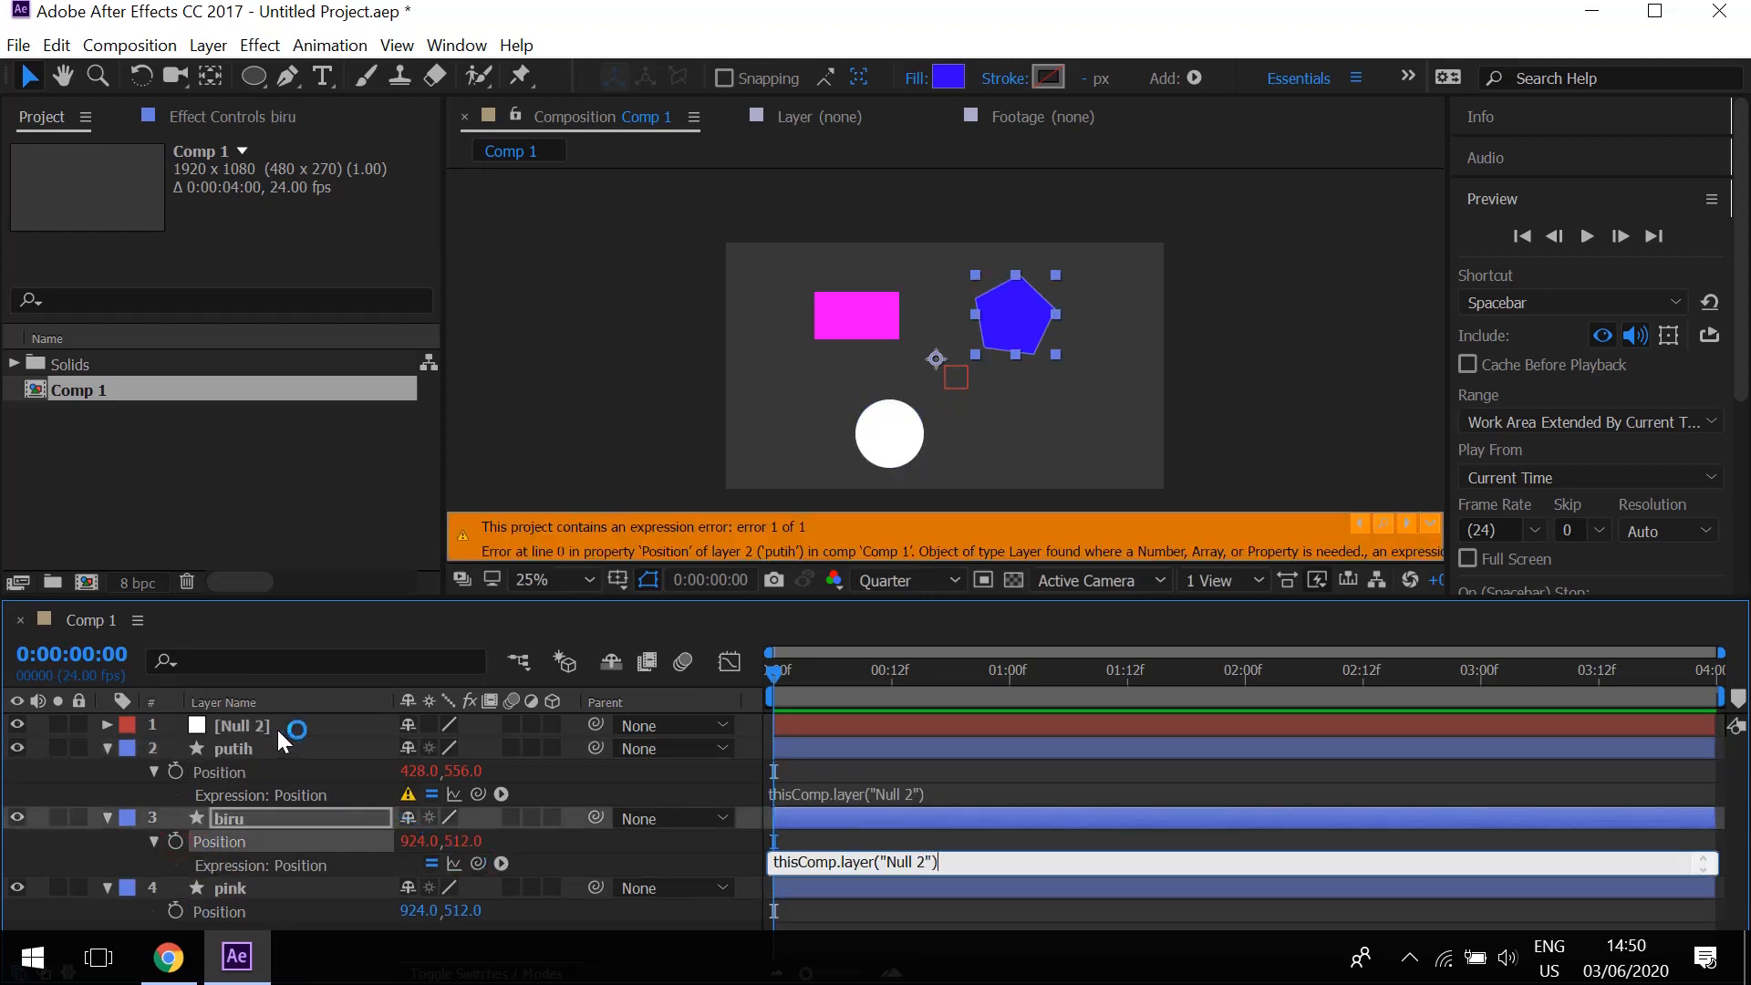
{"action": "left_click", "coordinate": [529, 774]}
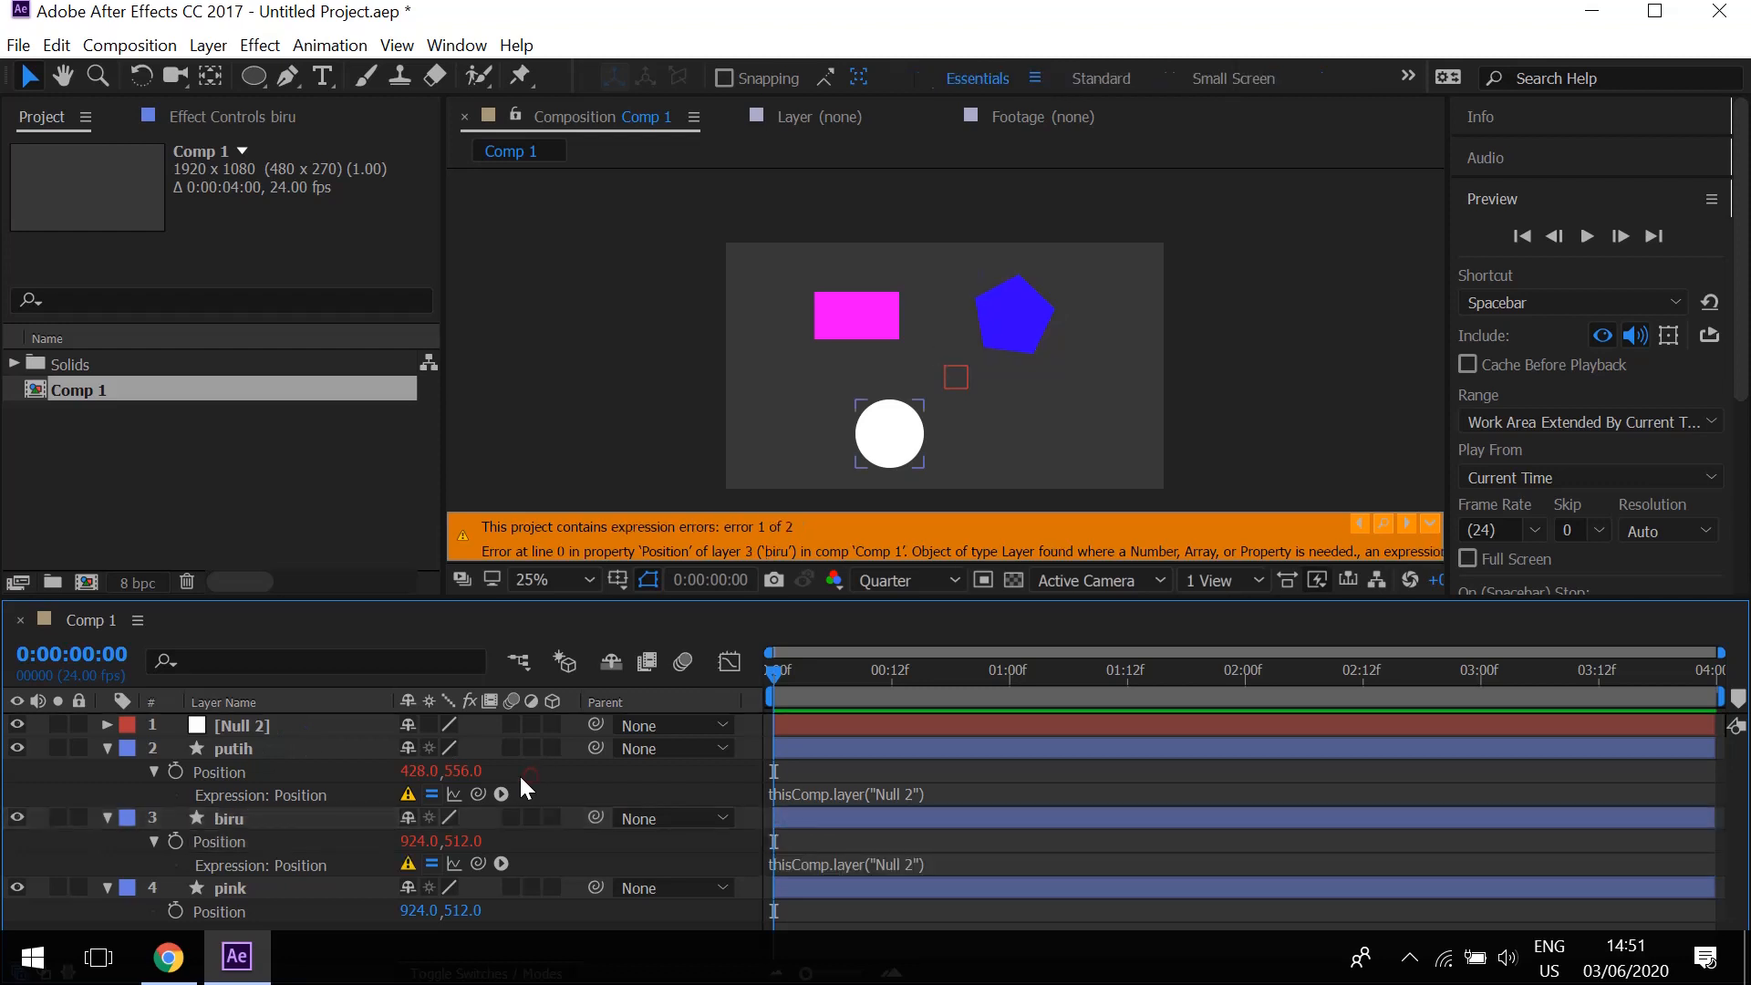
Reveal the Position of Null 2 and relink the putih and biru Position expressions to that property.
{"action": "left_click", "coordinate": [266, 720]}
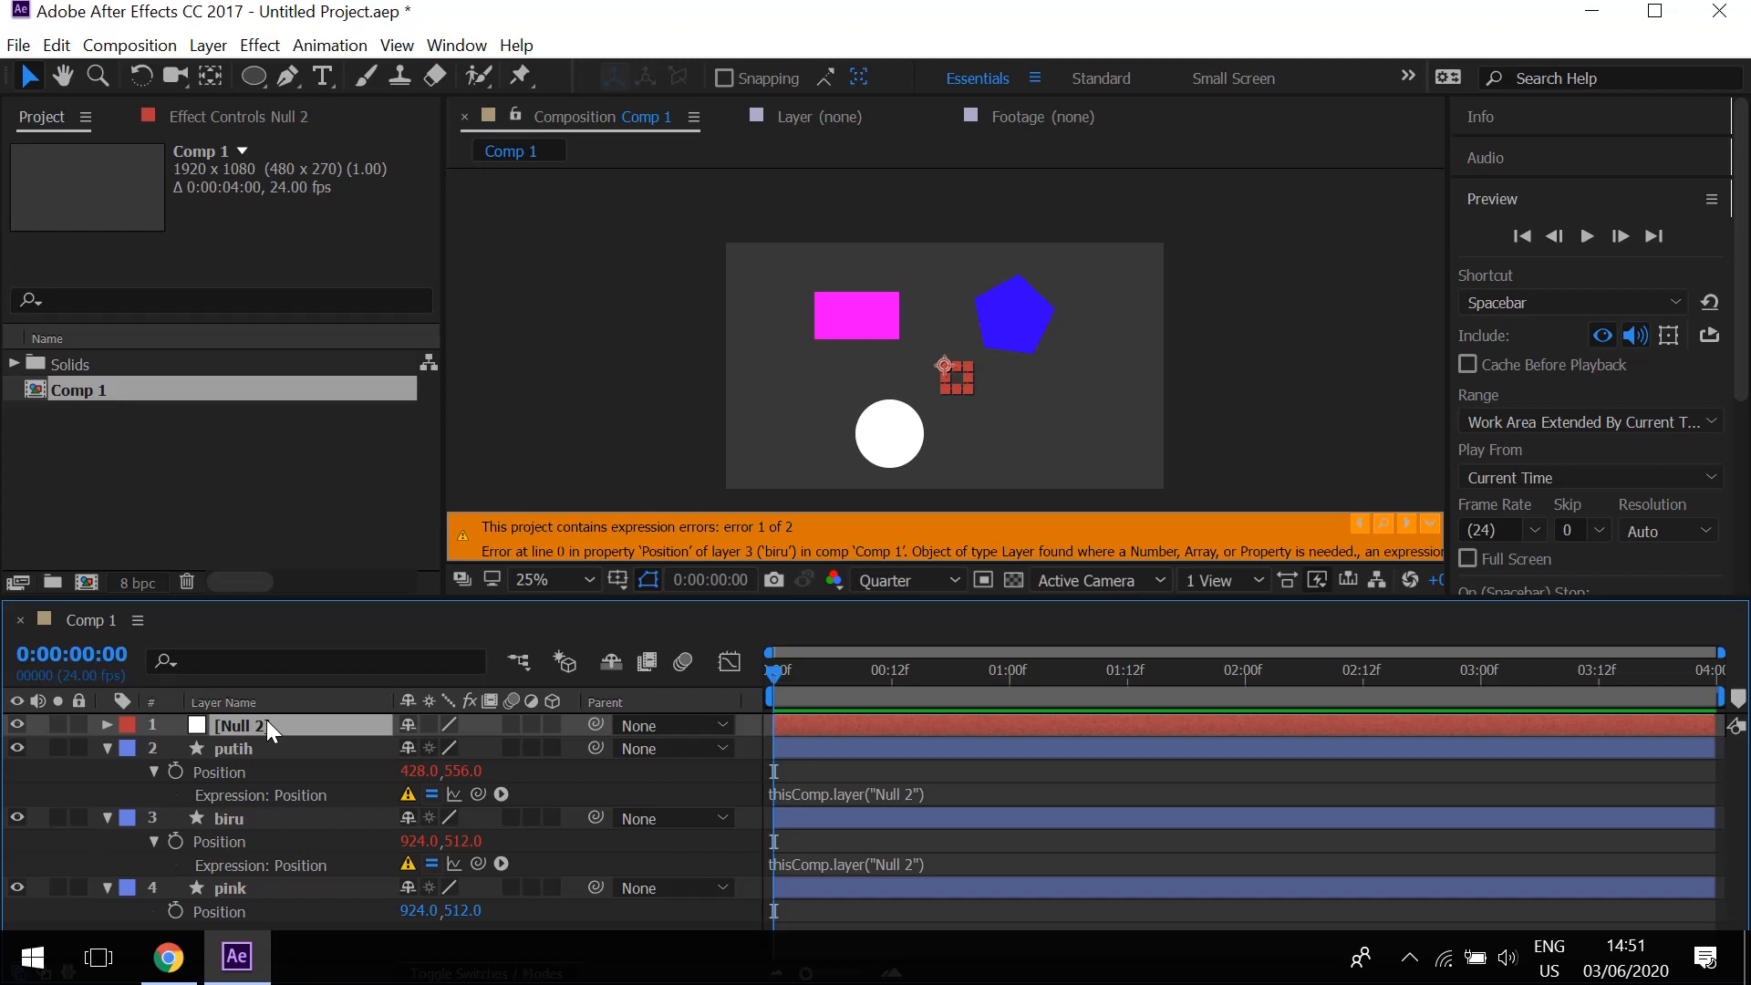
{"action": "key", "text": "p"}
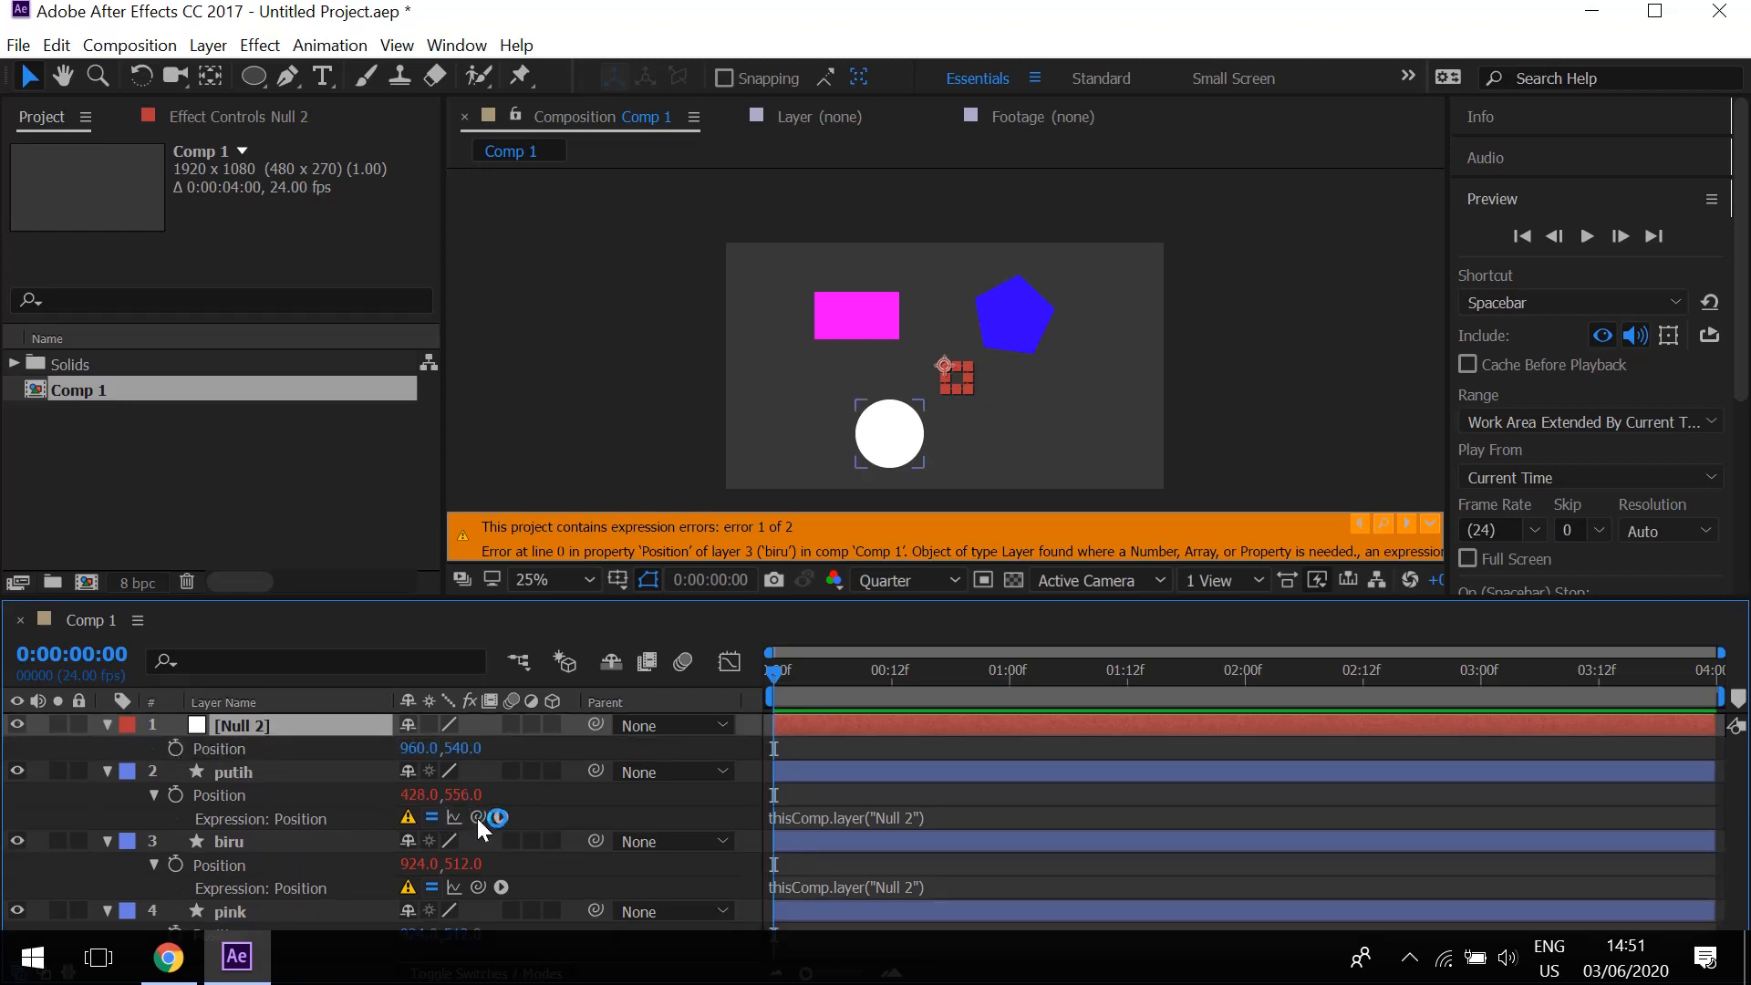
{"action": "left_click_drag", "start_coordinate": [477, 816], "coordinate": [257, 746]}
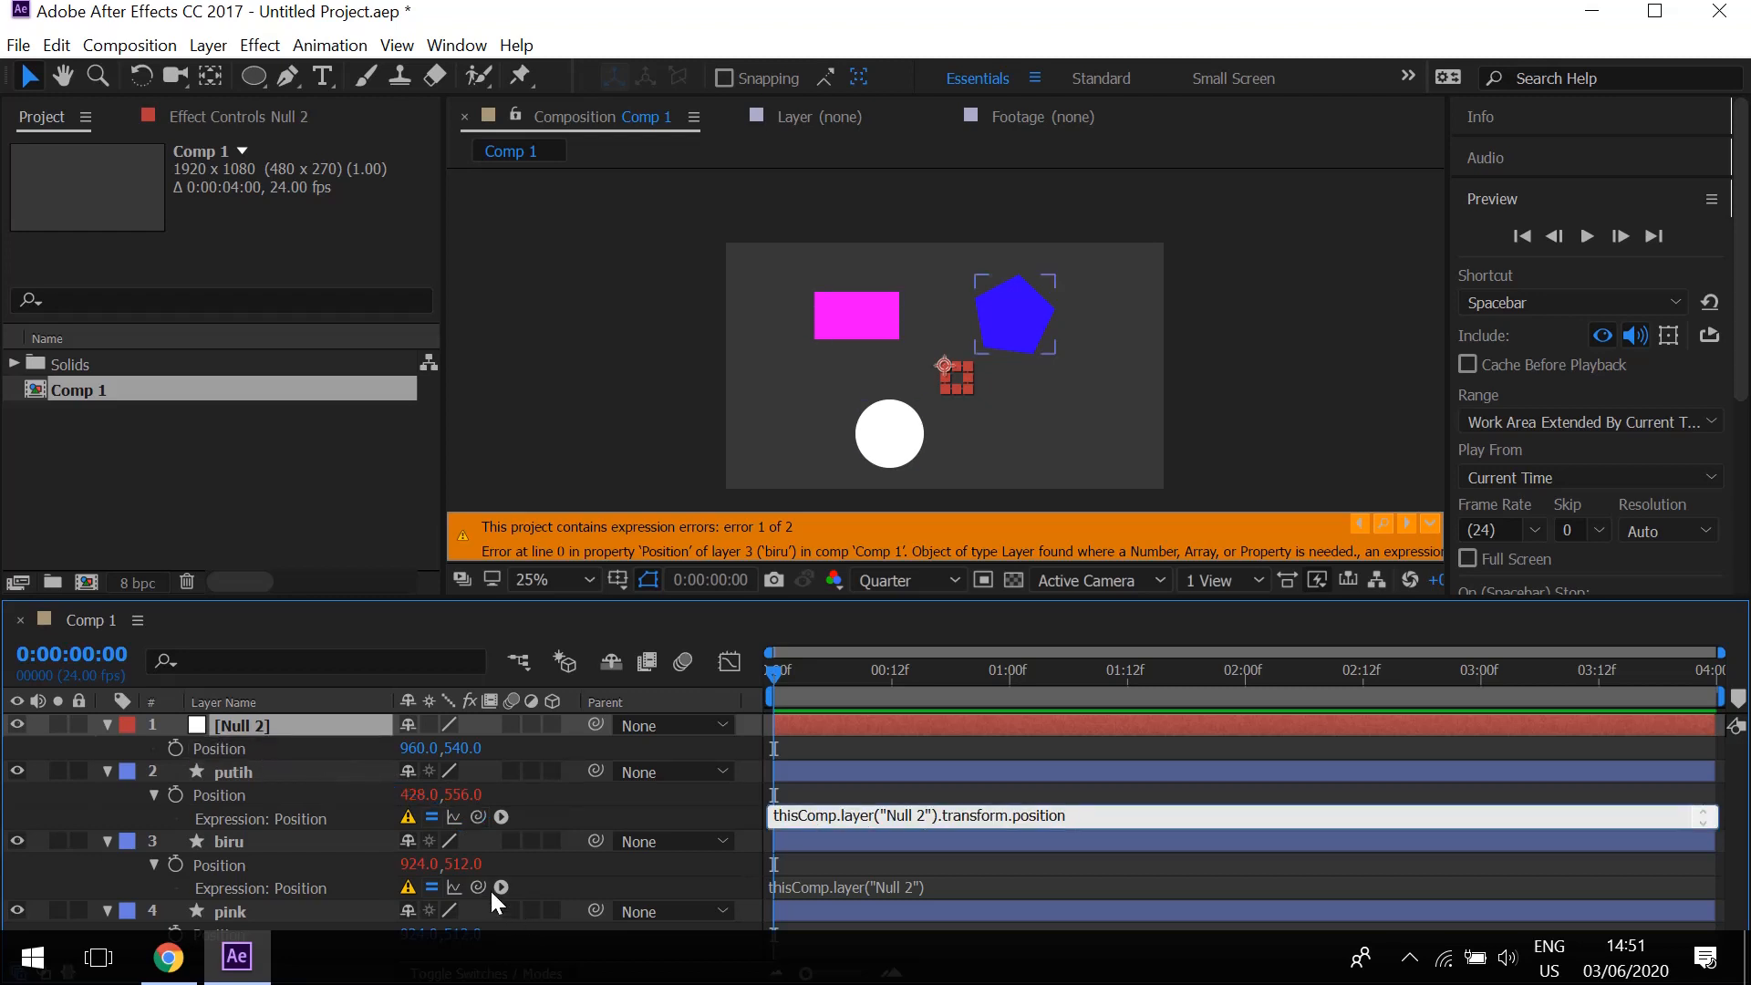
{"action": "left_click_drag", "start_coordinate": [482, 888], "coordinate": [231, 742]}
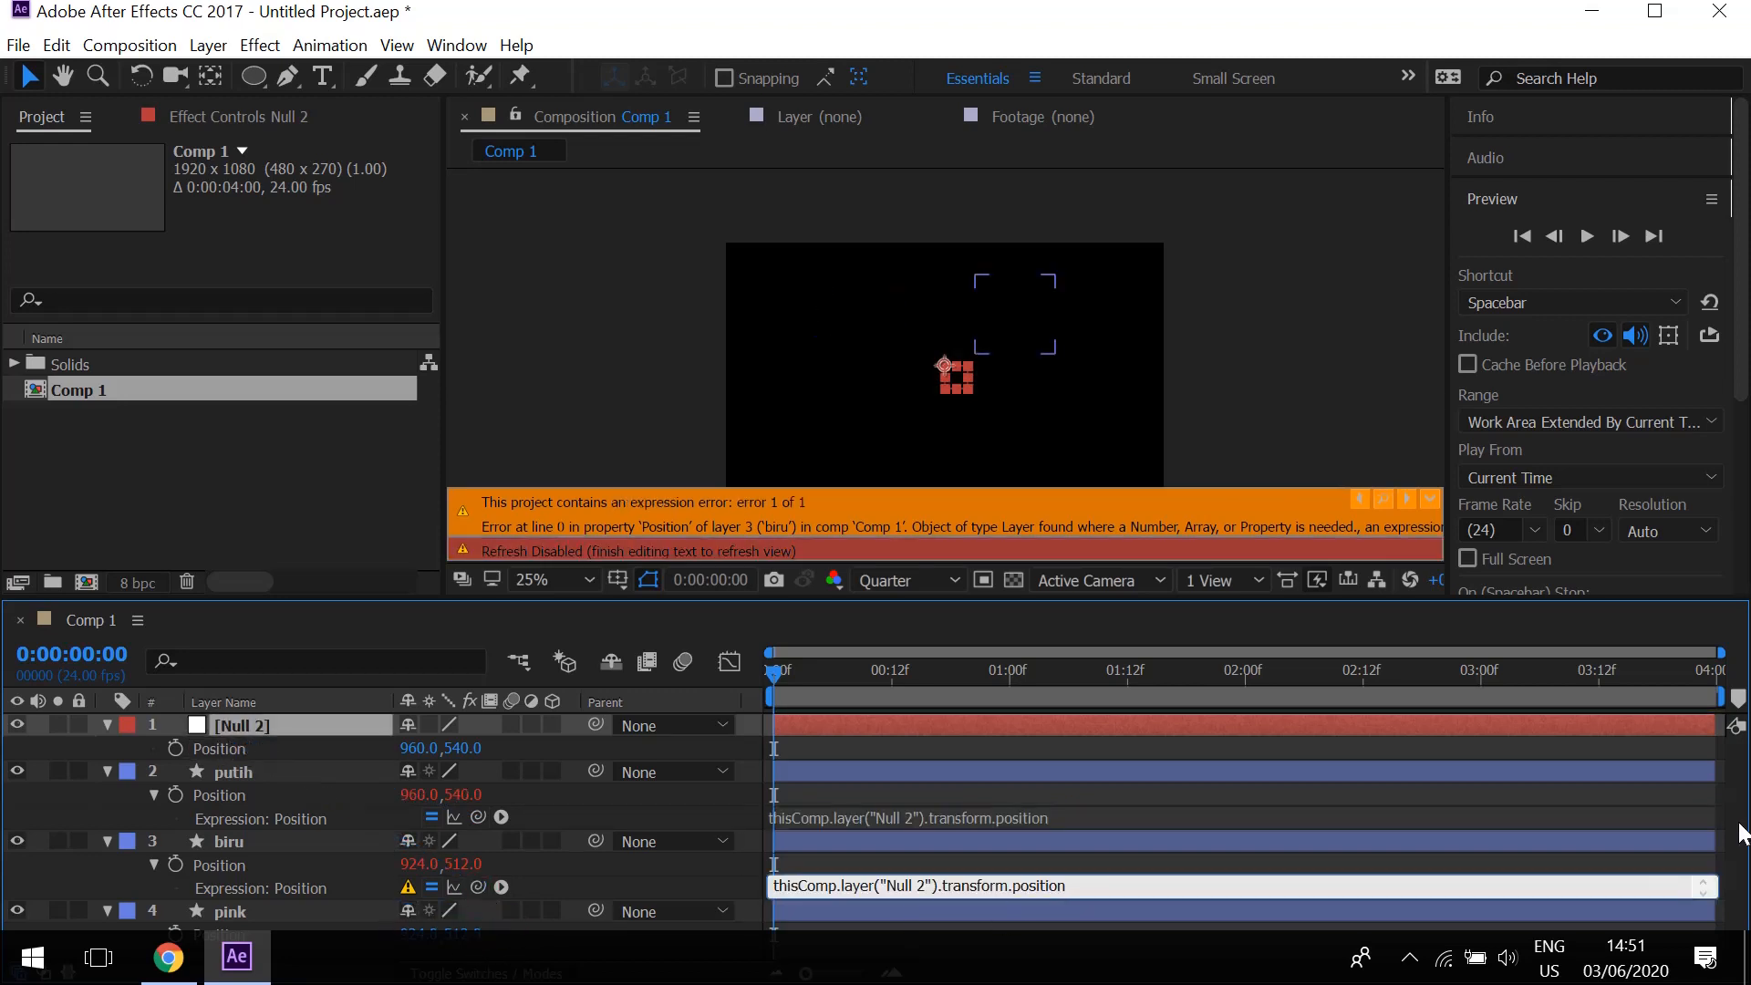
Add a Position expression to the pink layer and link it to the Position property of Null 2.
{"action": "left_click", "coordinate": [222, 920]}
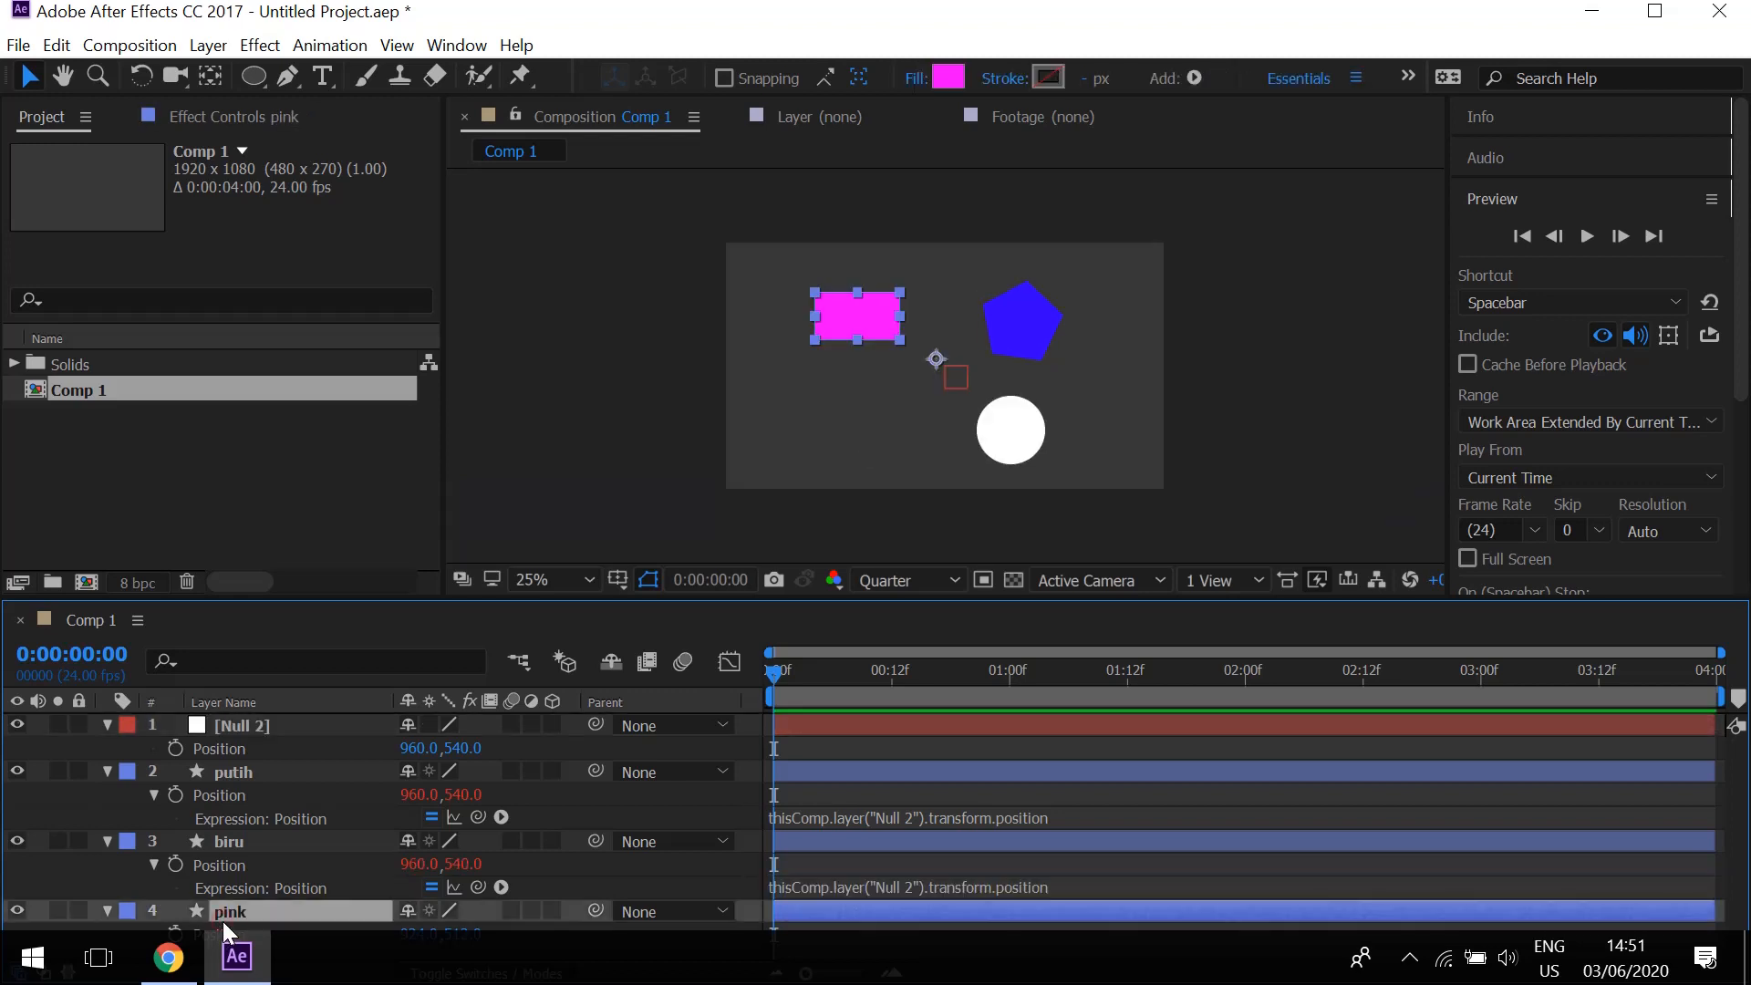
{"action": "left_click", "coordinate": [178, 932], "text": "alt"}
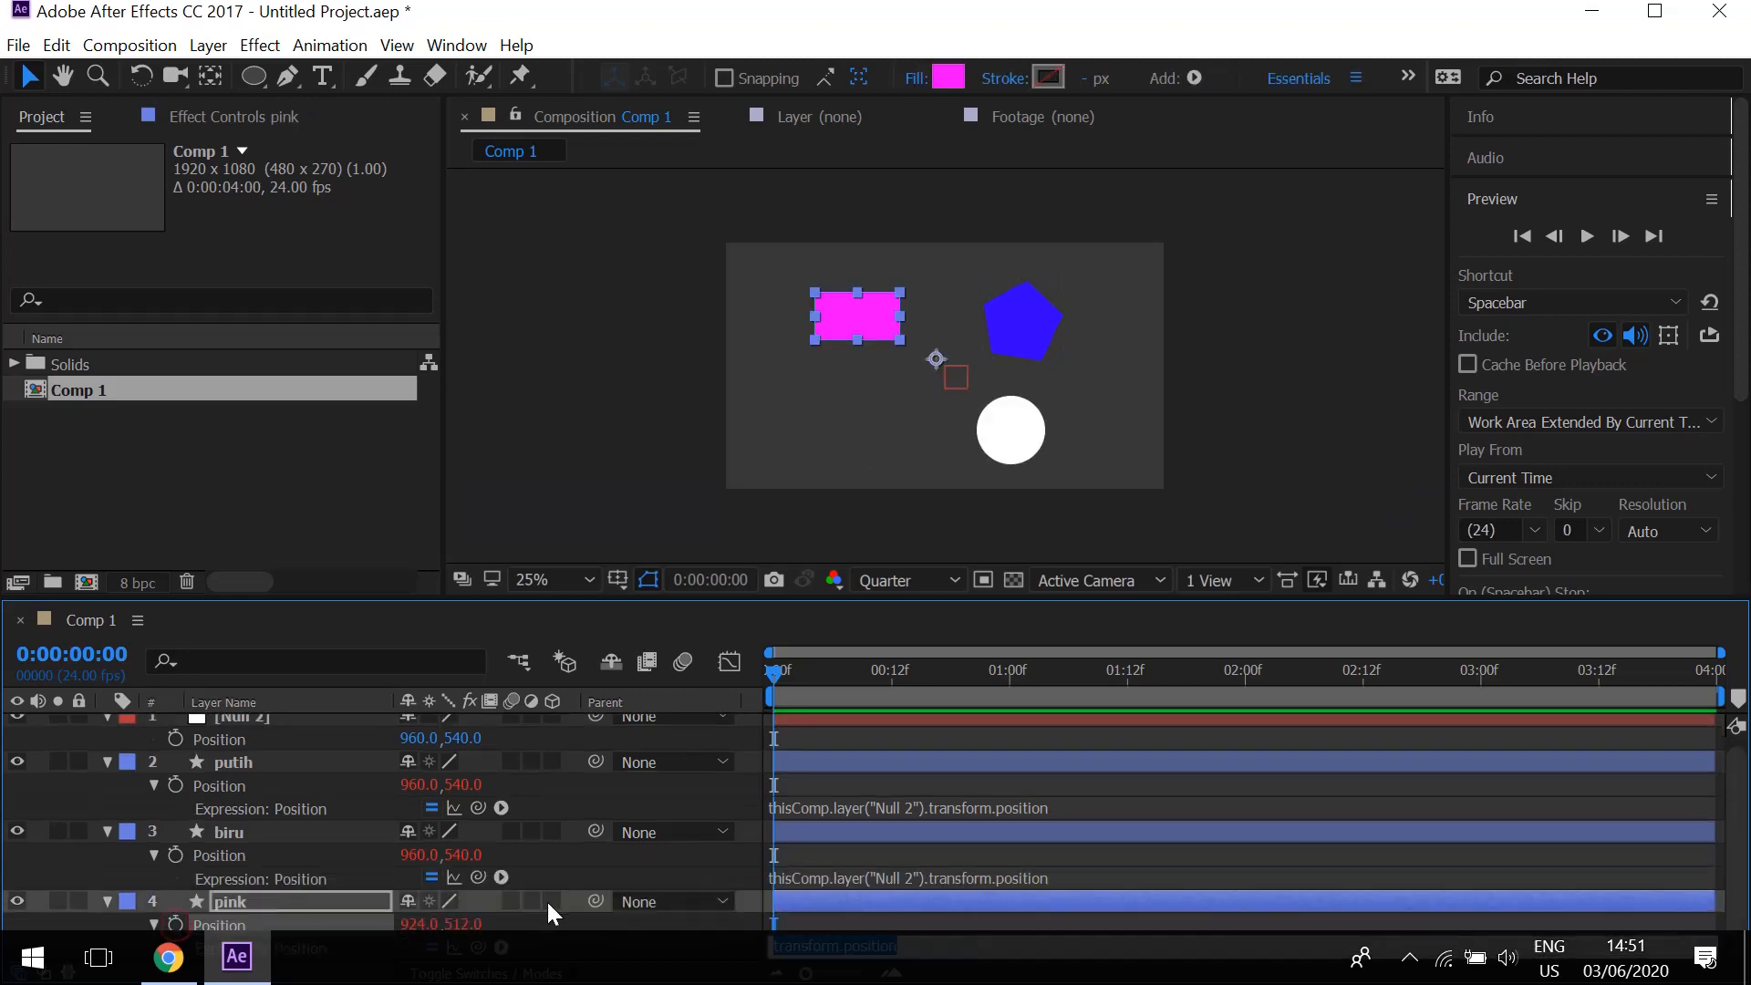
{"action": "left_click", "coordinate": [1736, 807]}
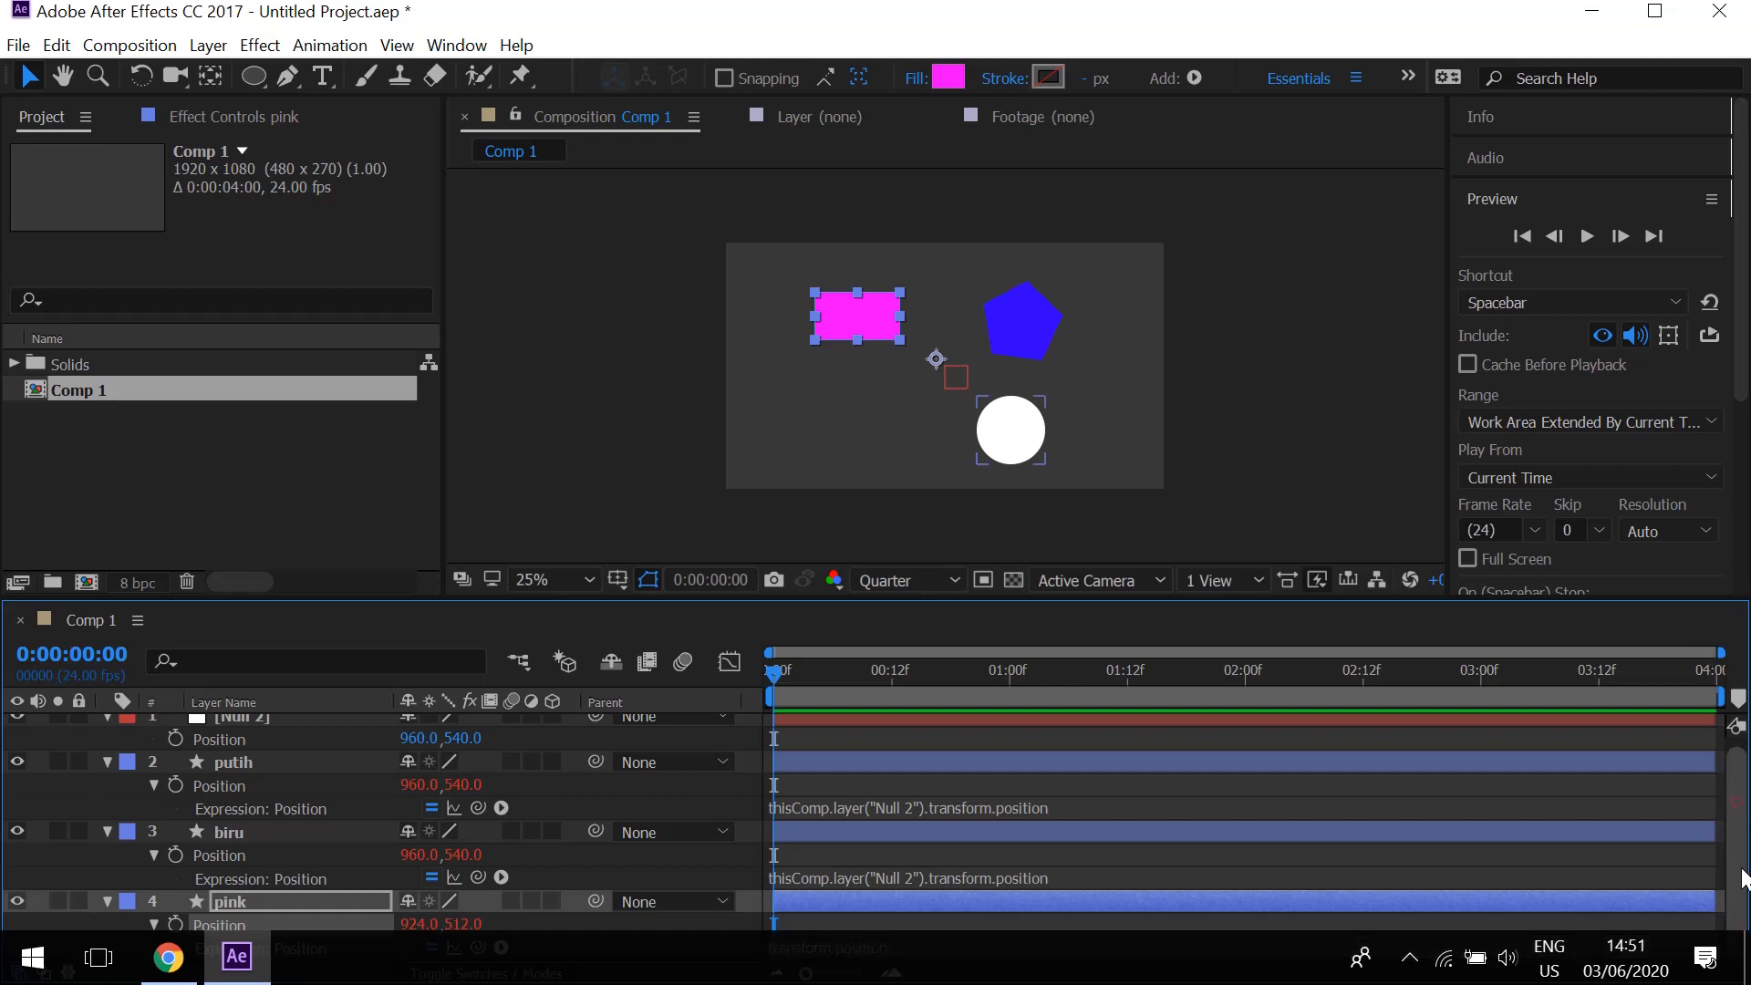
{"action": "left_click_drag", "start_coordinate": [481, 950], "coordinate": [228, 757]}
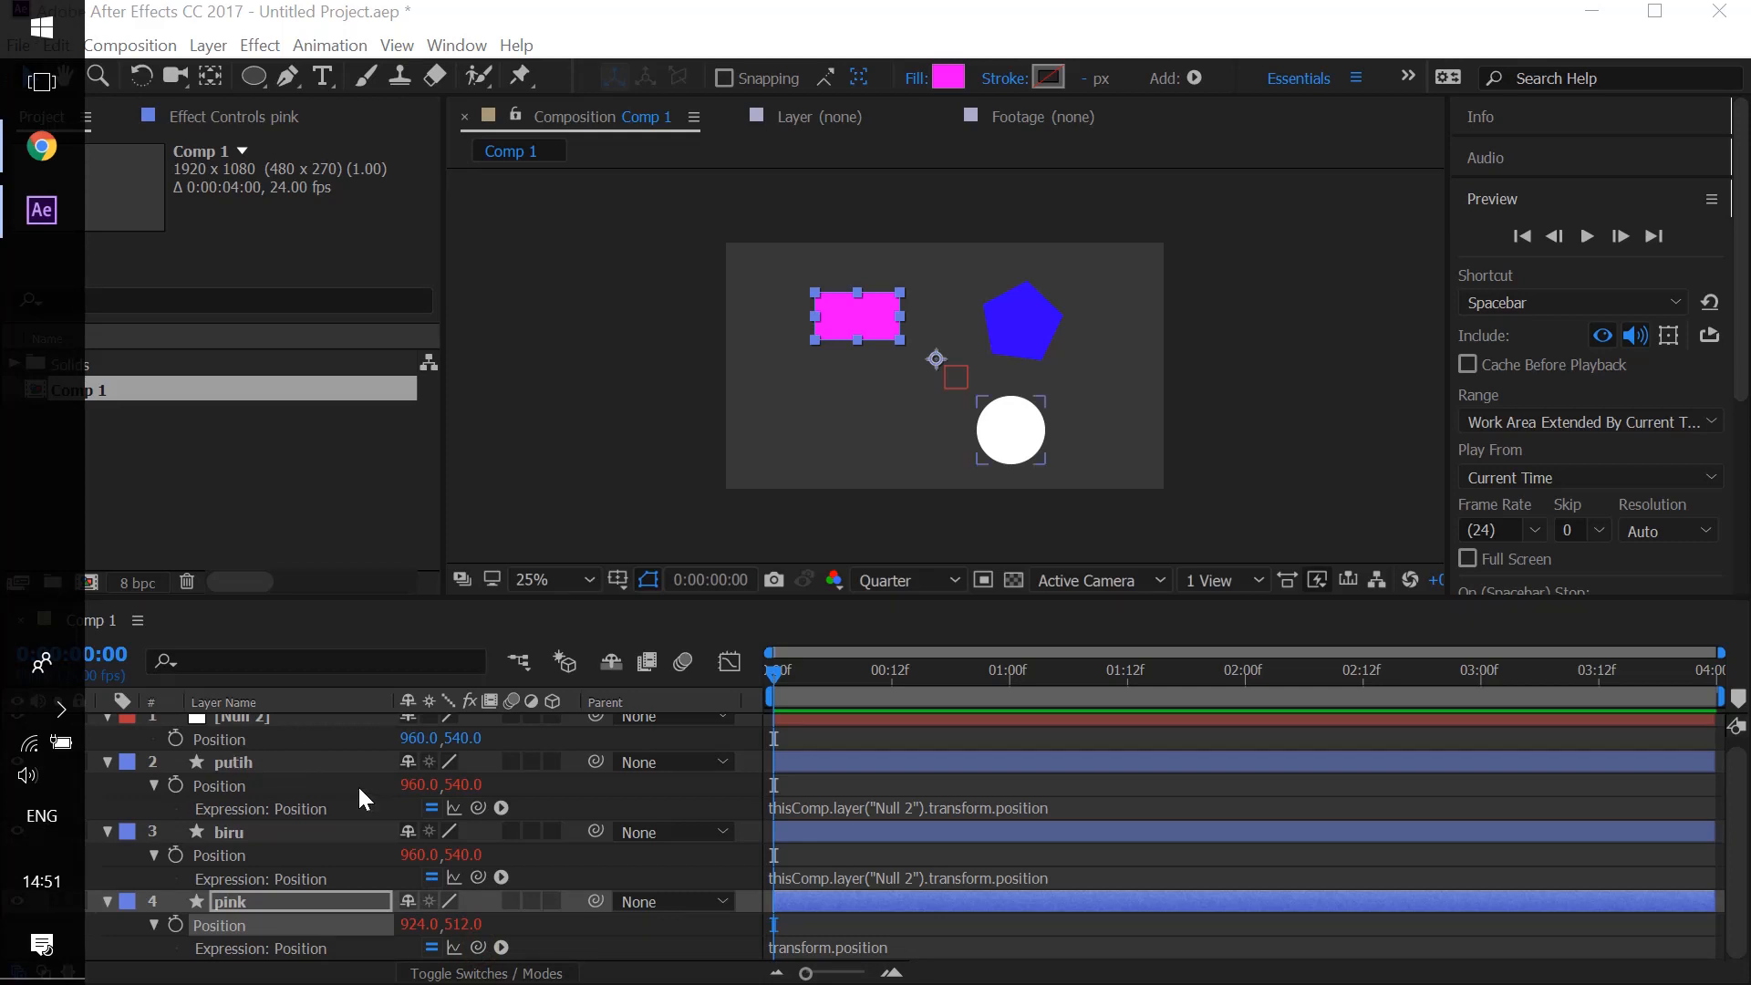
{"action": "left_click", "coordinate": [686, 853]}
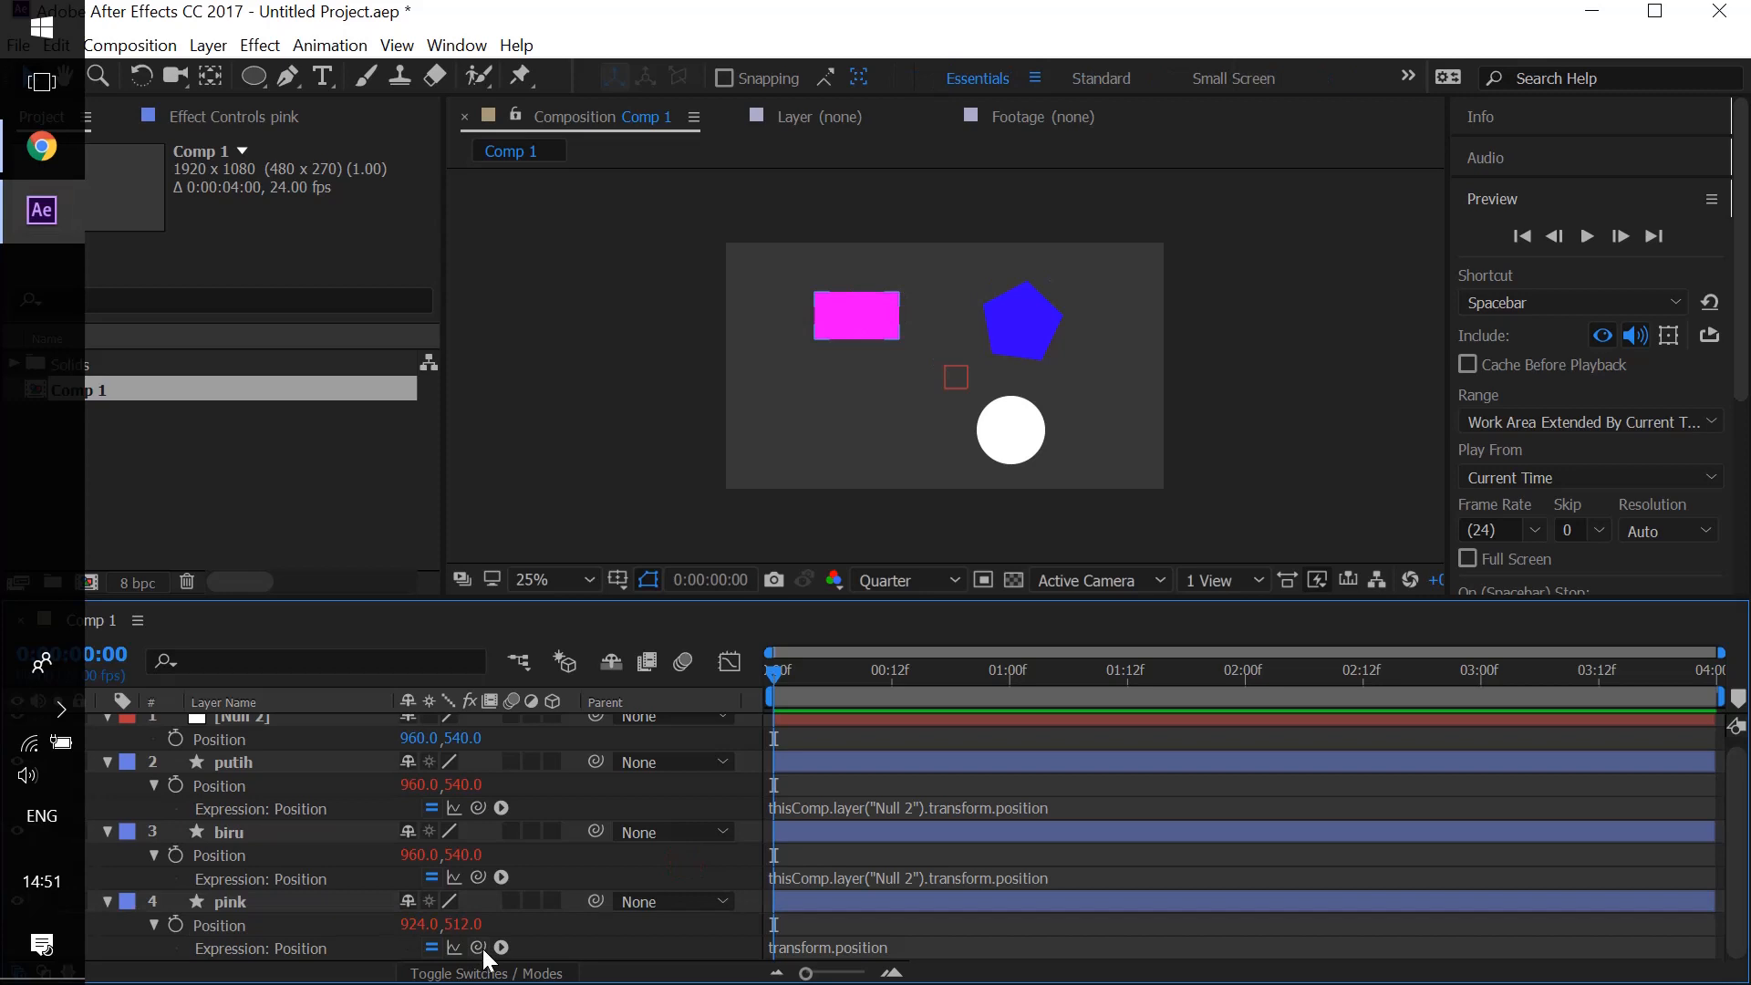
{"action": "left_click_drag", "start_coordinate": [478, 946], "coordinate": [236, 742]}
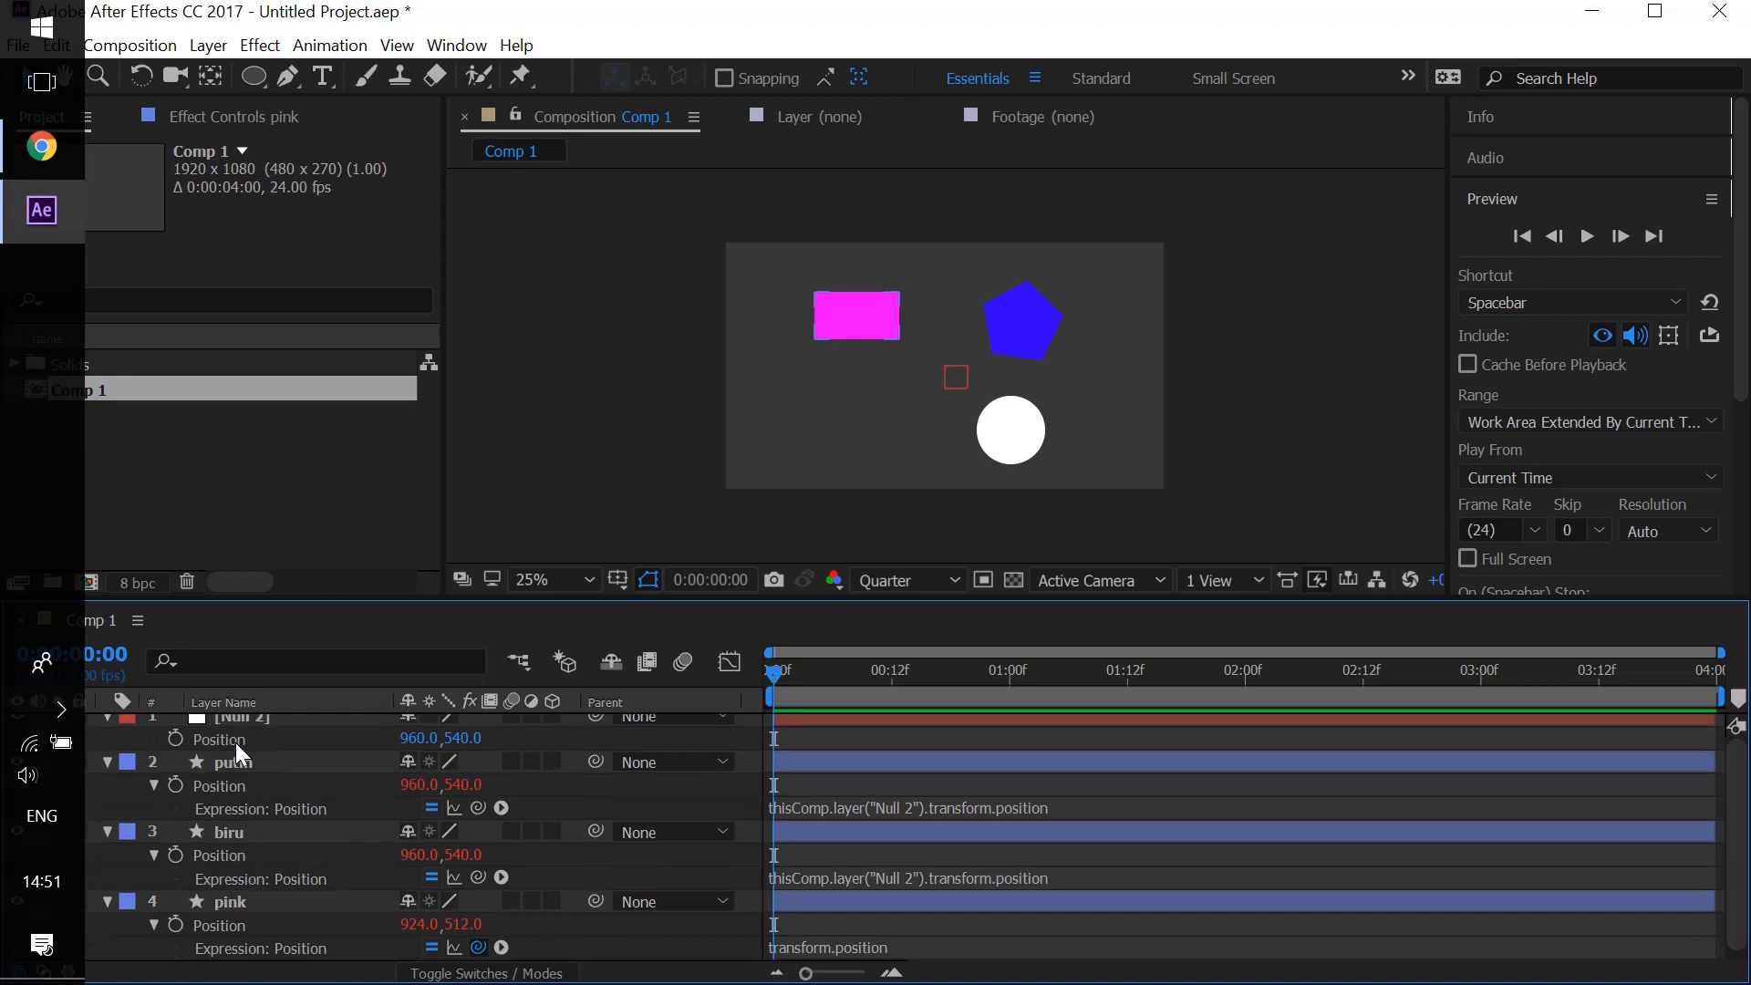
{"action": "left_click", "coordinate": [82, 472]}
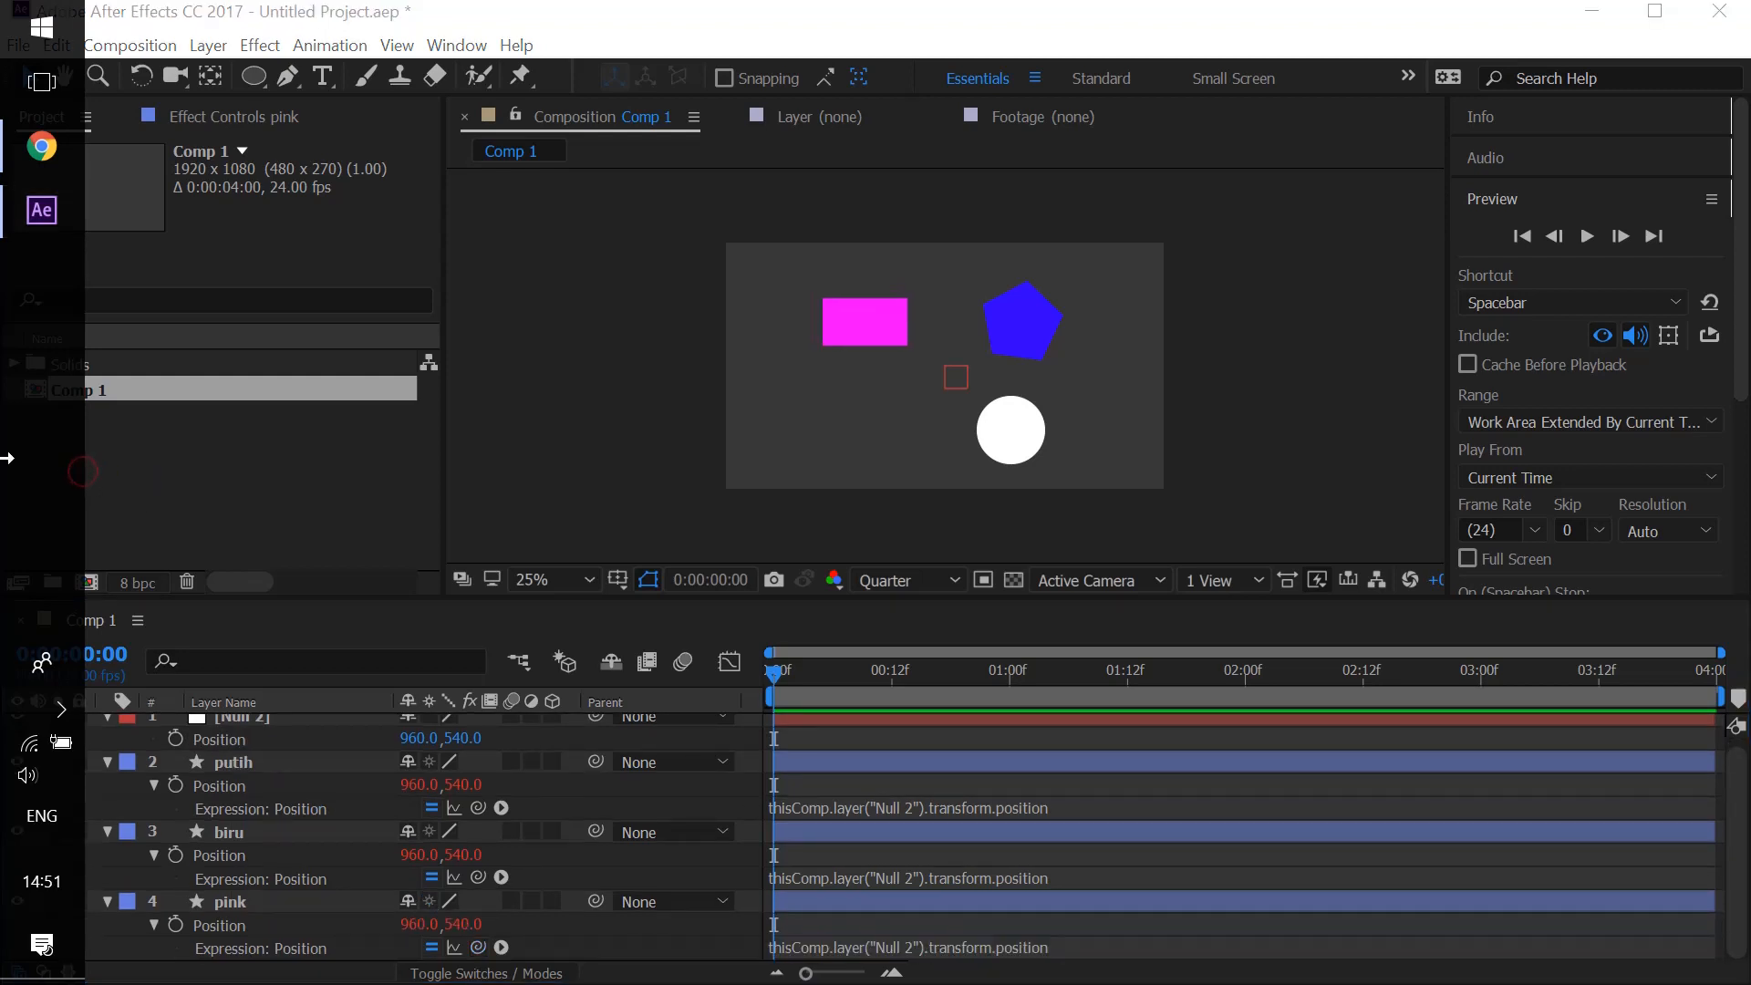
{"action": "left_click", "coordinate": [603, 788]}
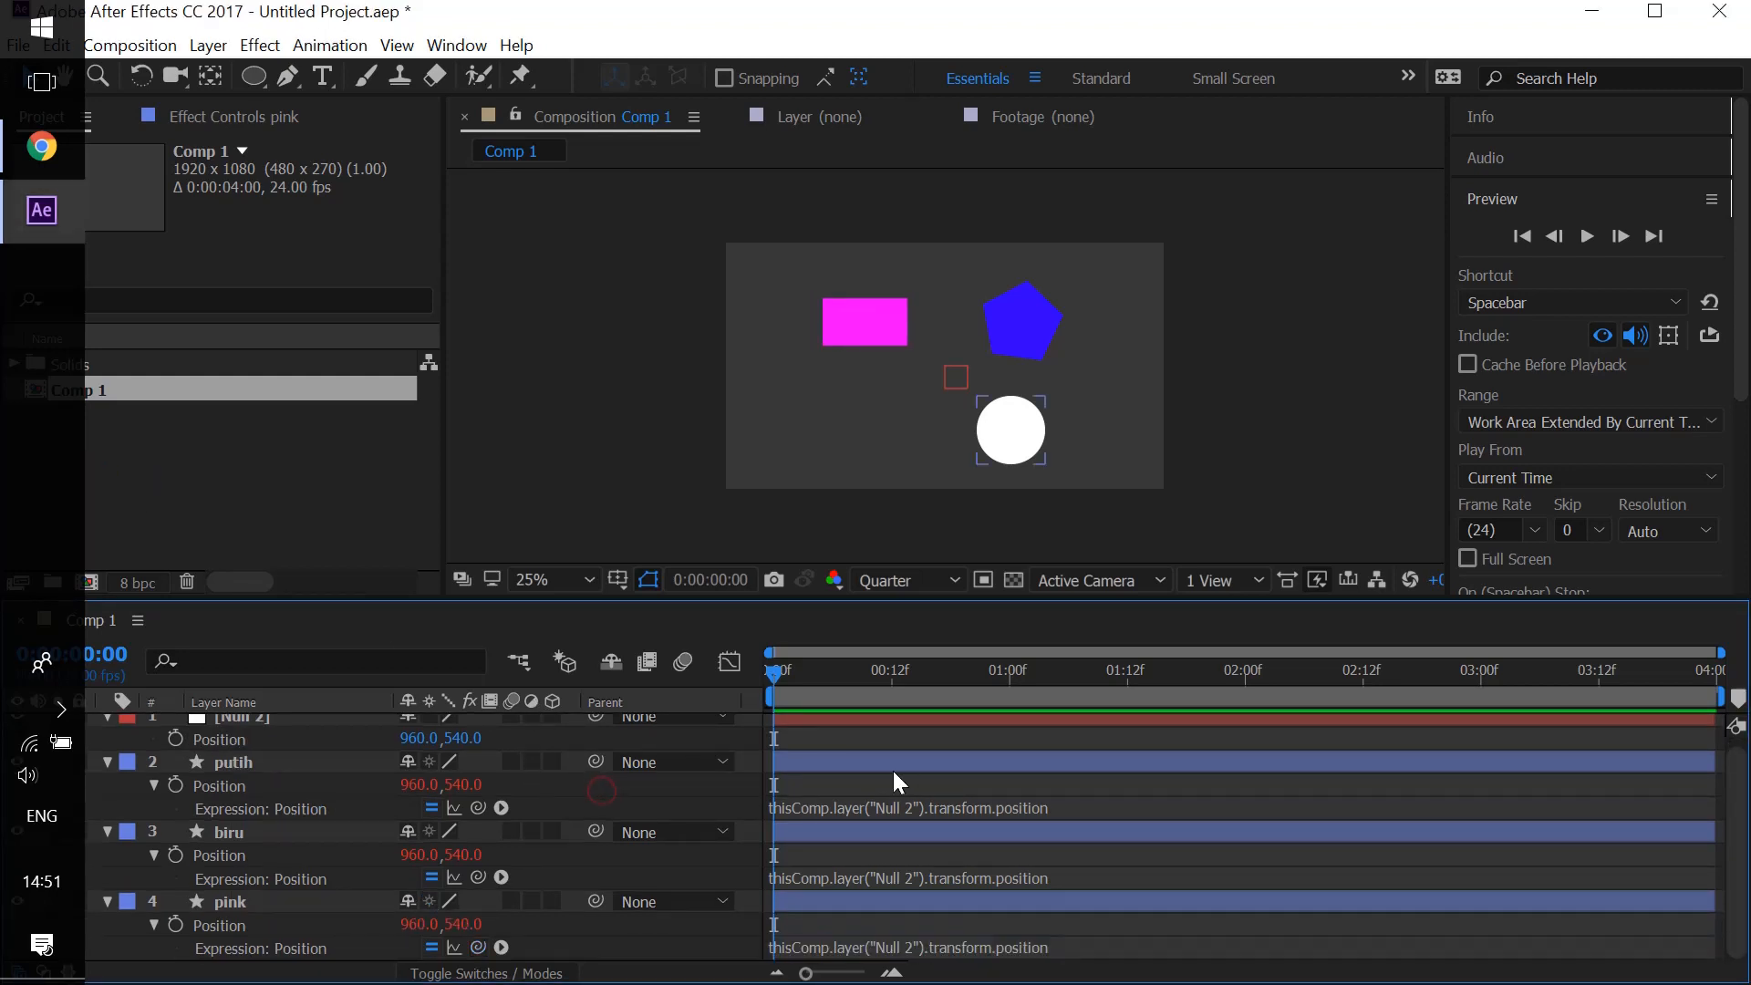
Set the Y position of Null 2 to 504, and move the null down and left in the composition to about 808, 728.
{"action": "left_click", "coordinate": [260, 720]}
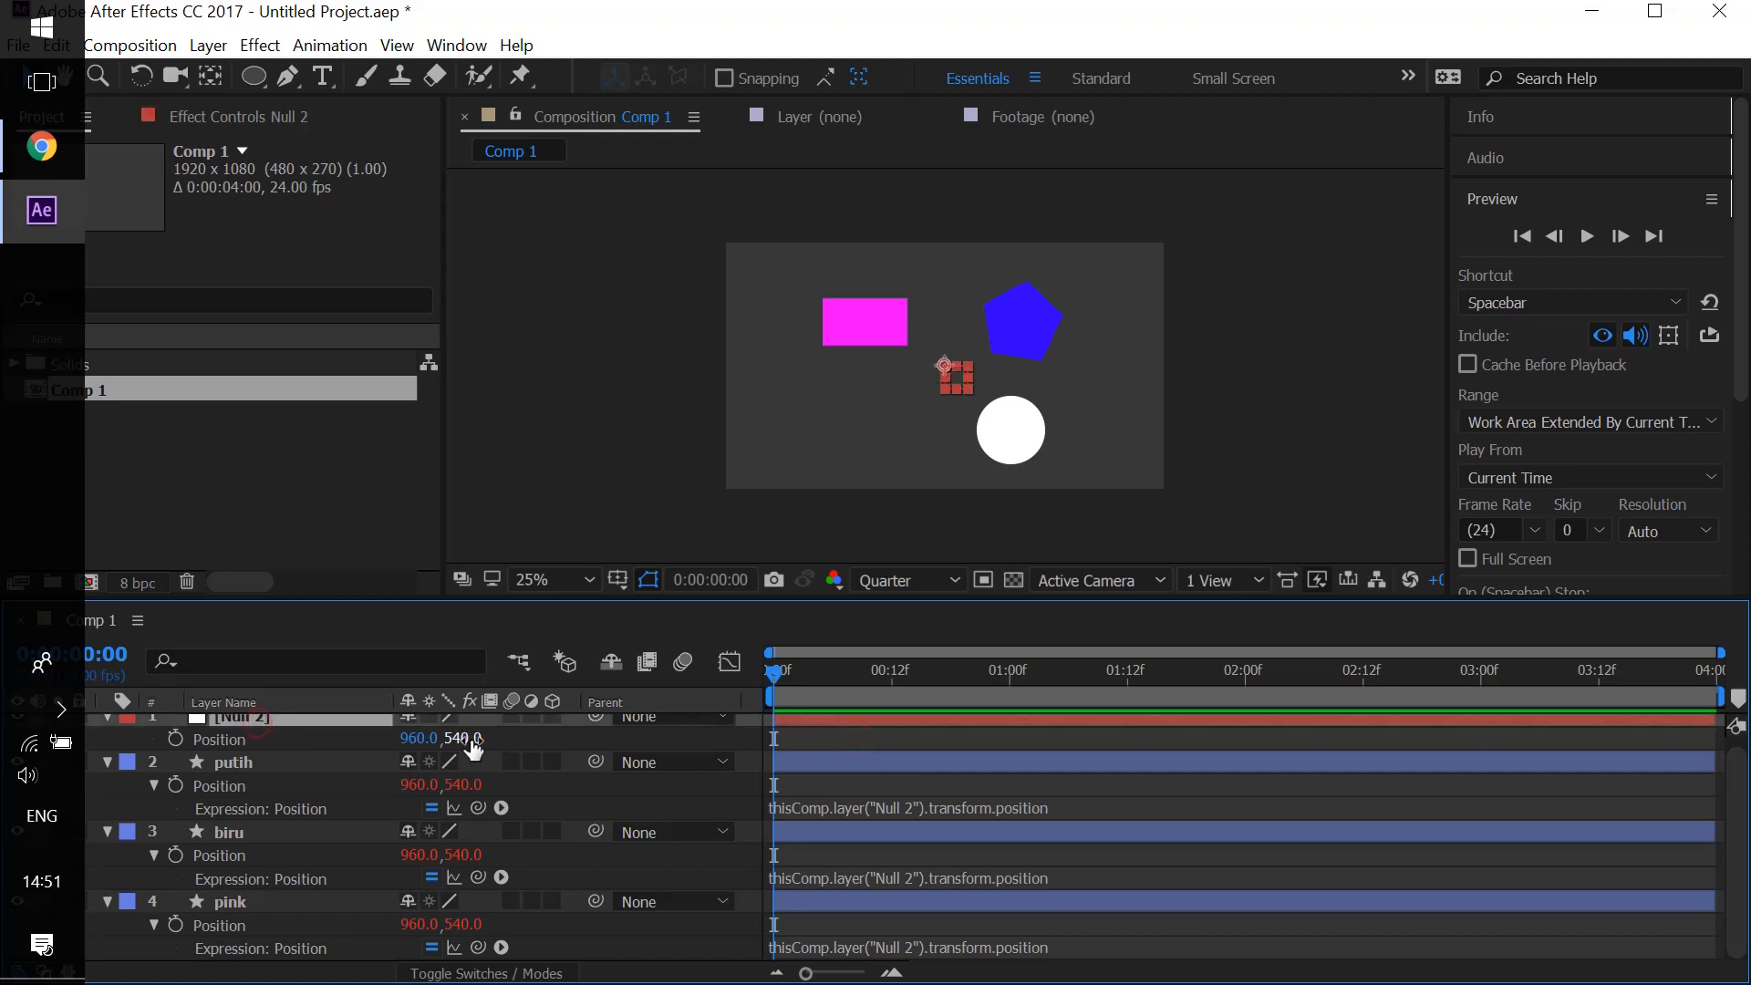
{"action": "left_click_drag", "start_coordinate": [474, 741], "coordinate": [417, 739]}
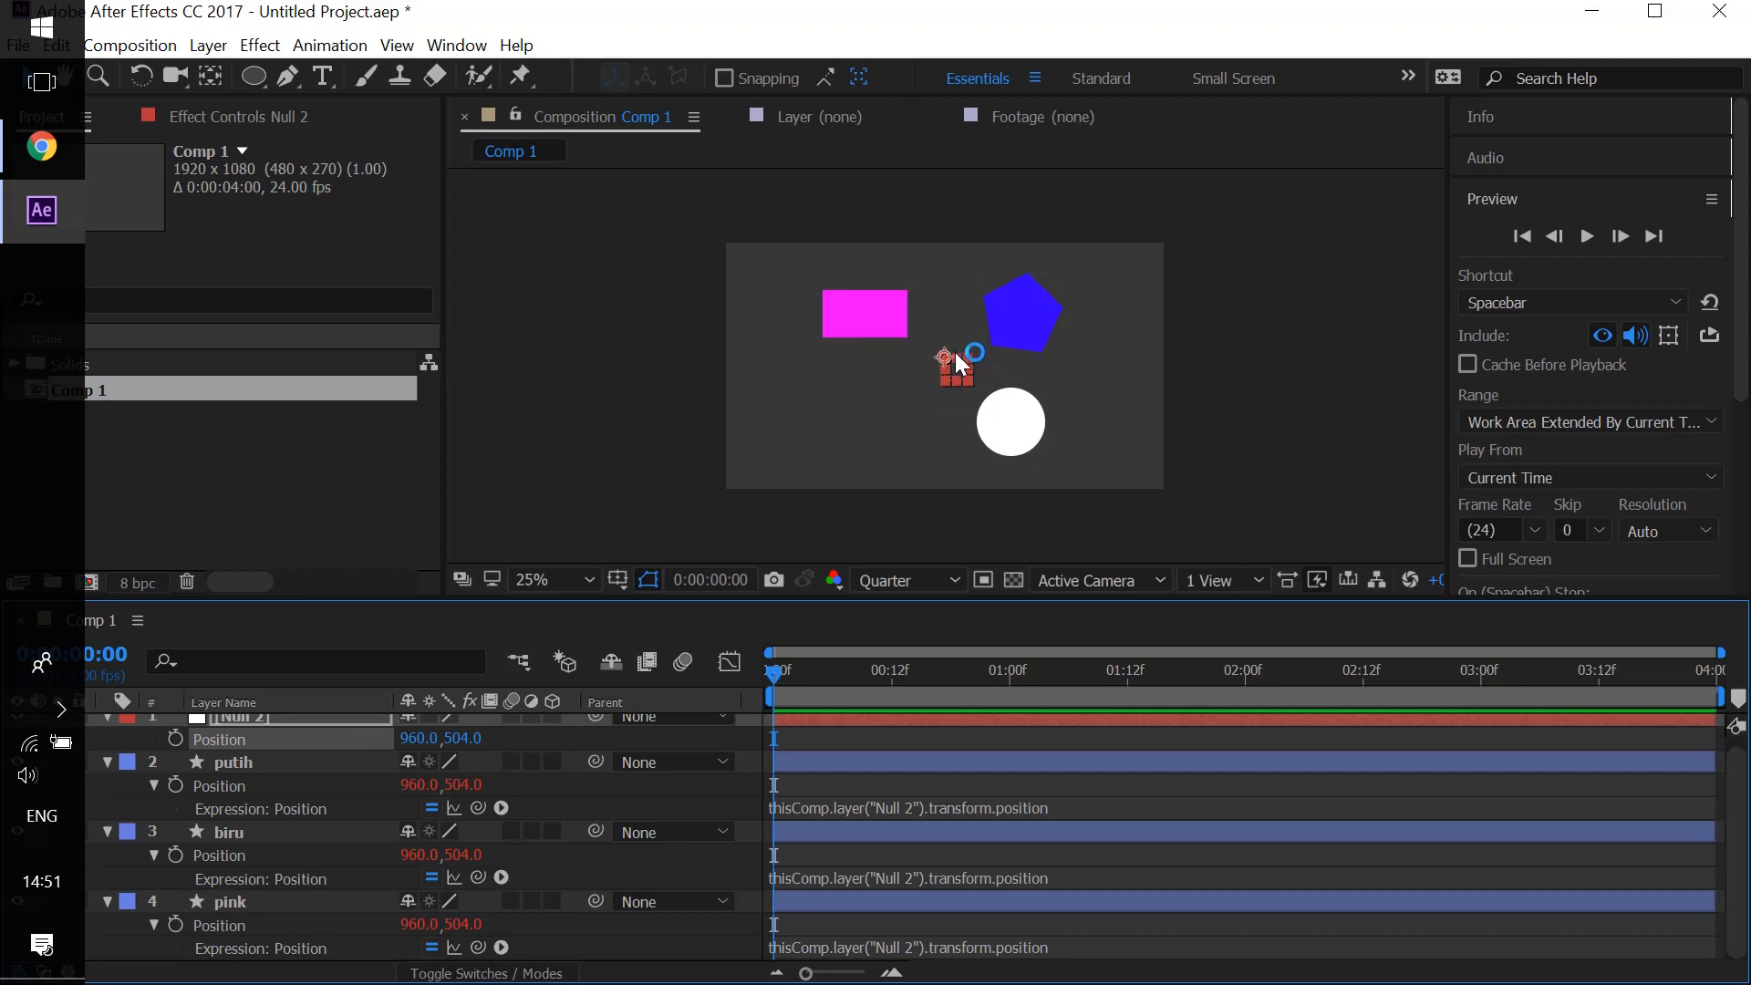
{"action": "left_click_drag", "start_coordinate": [960, 363], "coordinate": [915, 415]}
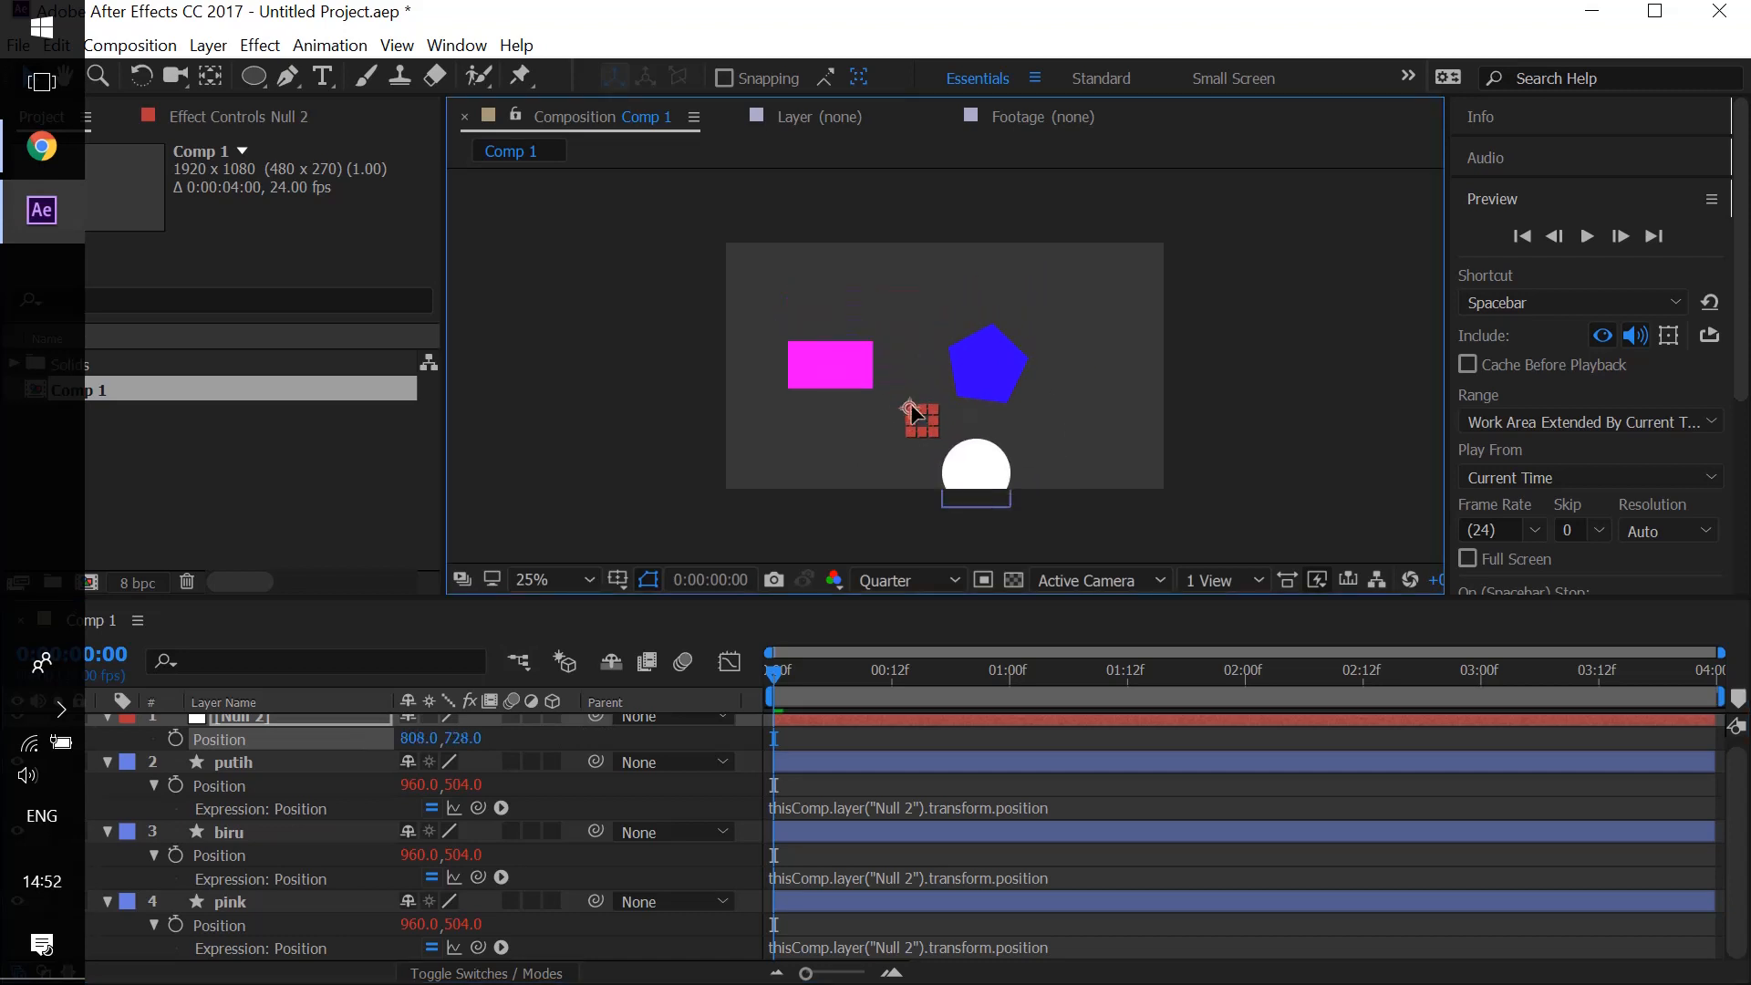
Show the Scale property of Null 2, enlarge the null to about 252%, and reselect its layer.
{"action": "left_click", "coordinate": [297, 717]}
{"action": "key", "text": "s"}
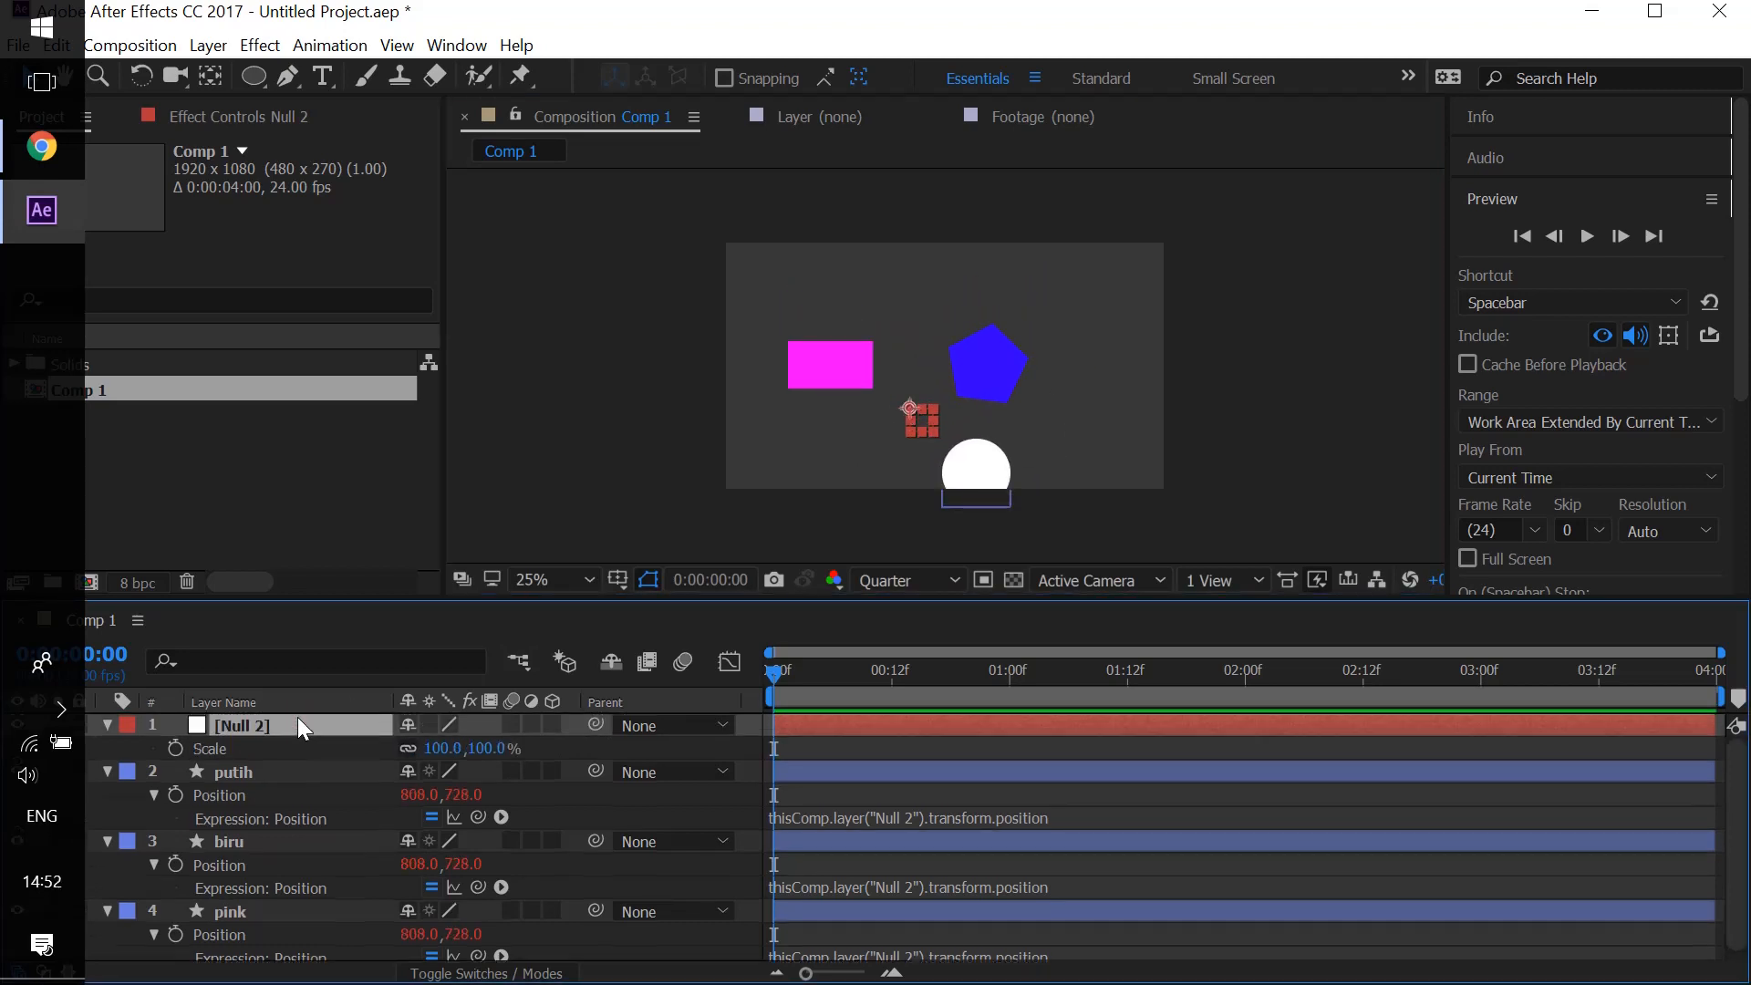
{"action": "left_click_drag", "start_coordinate": [445, 750], "coordinate": [618, 721]}
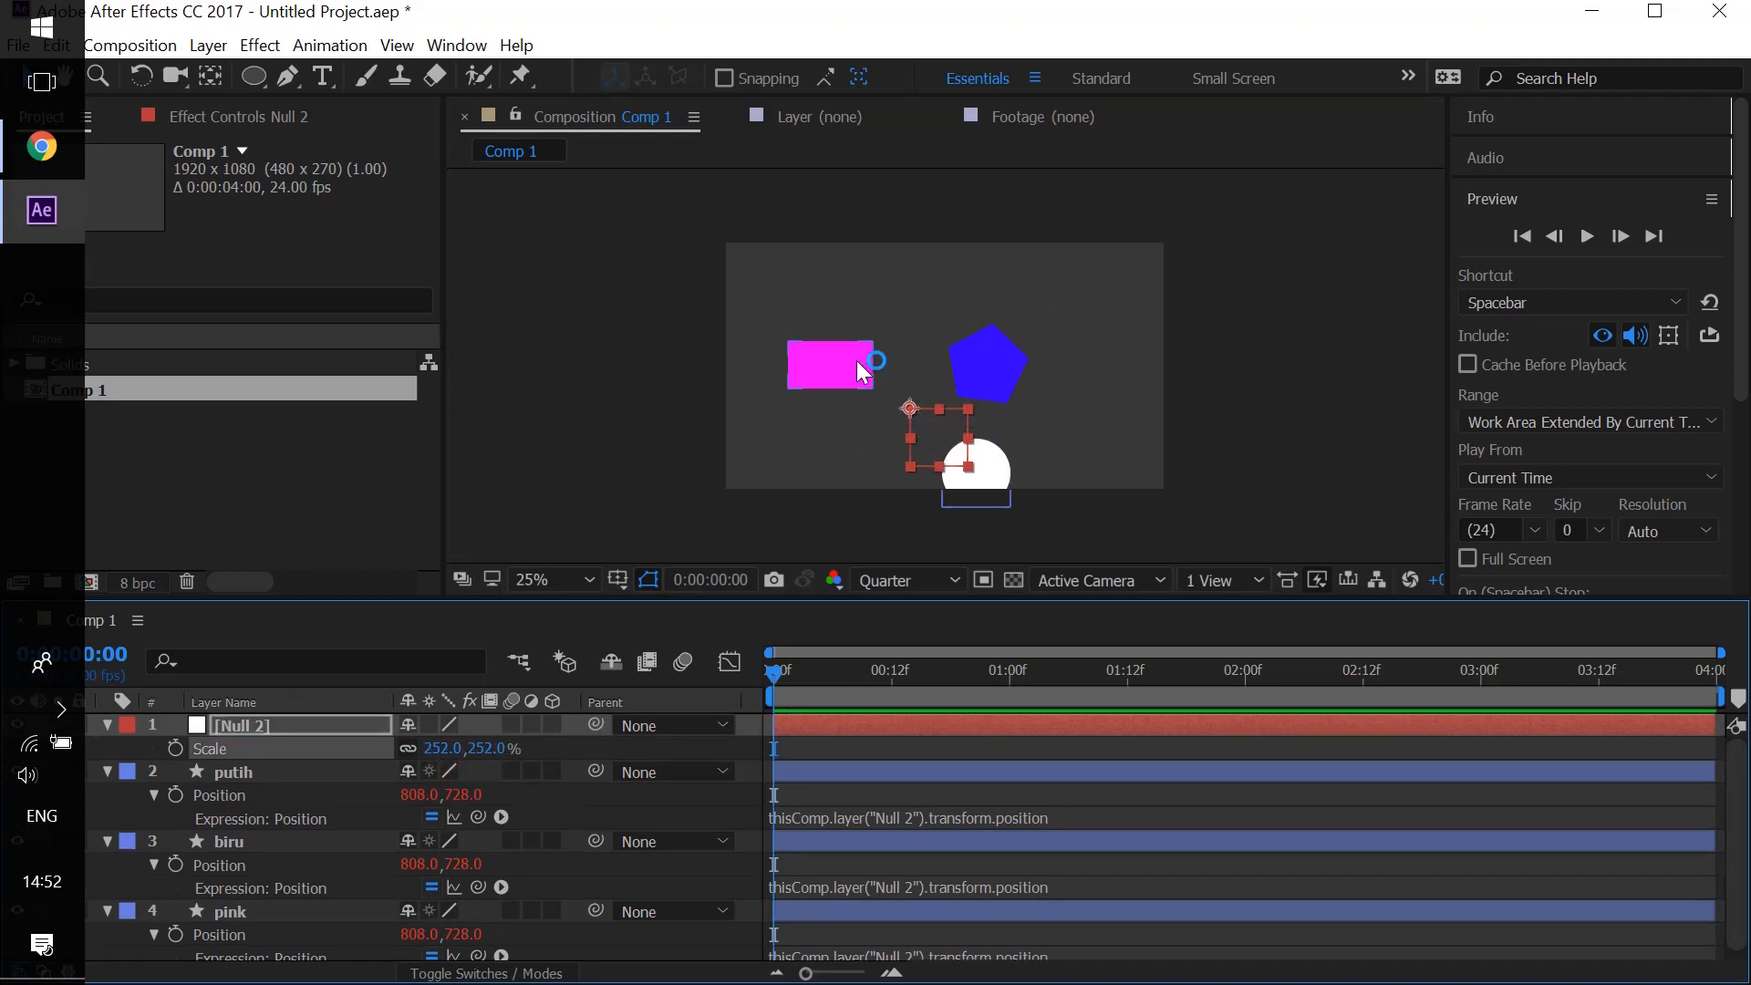
{"action": "left_click", "coordinate": [231, 774]}
{"action": "left_click", "coordinate": [259, 737]}
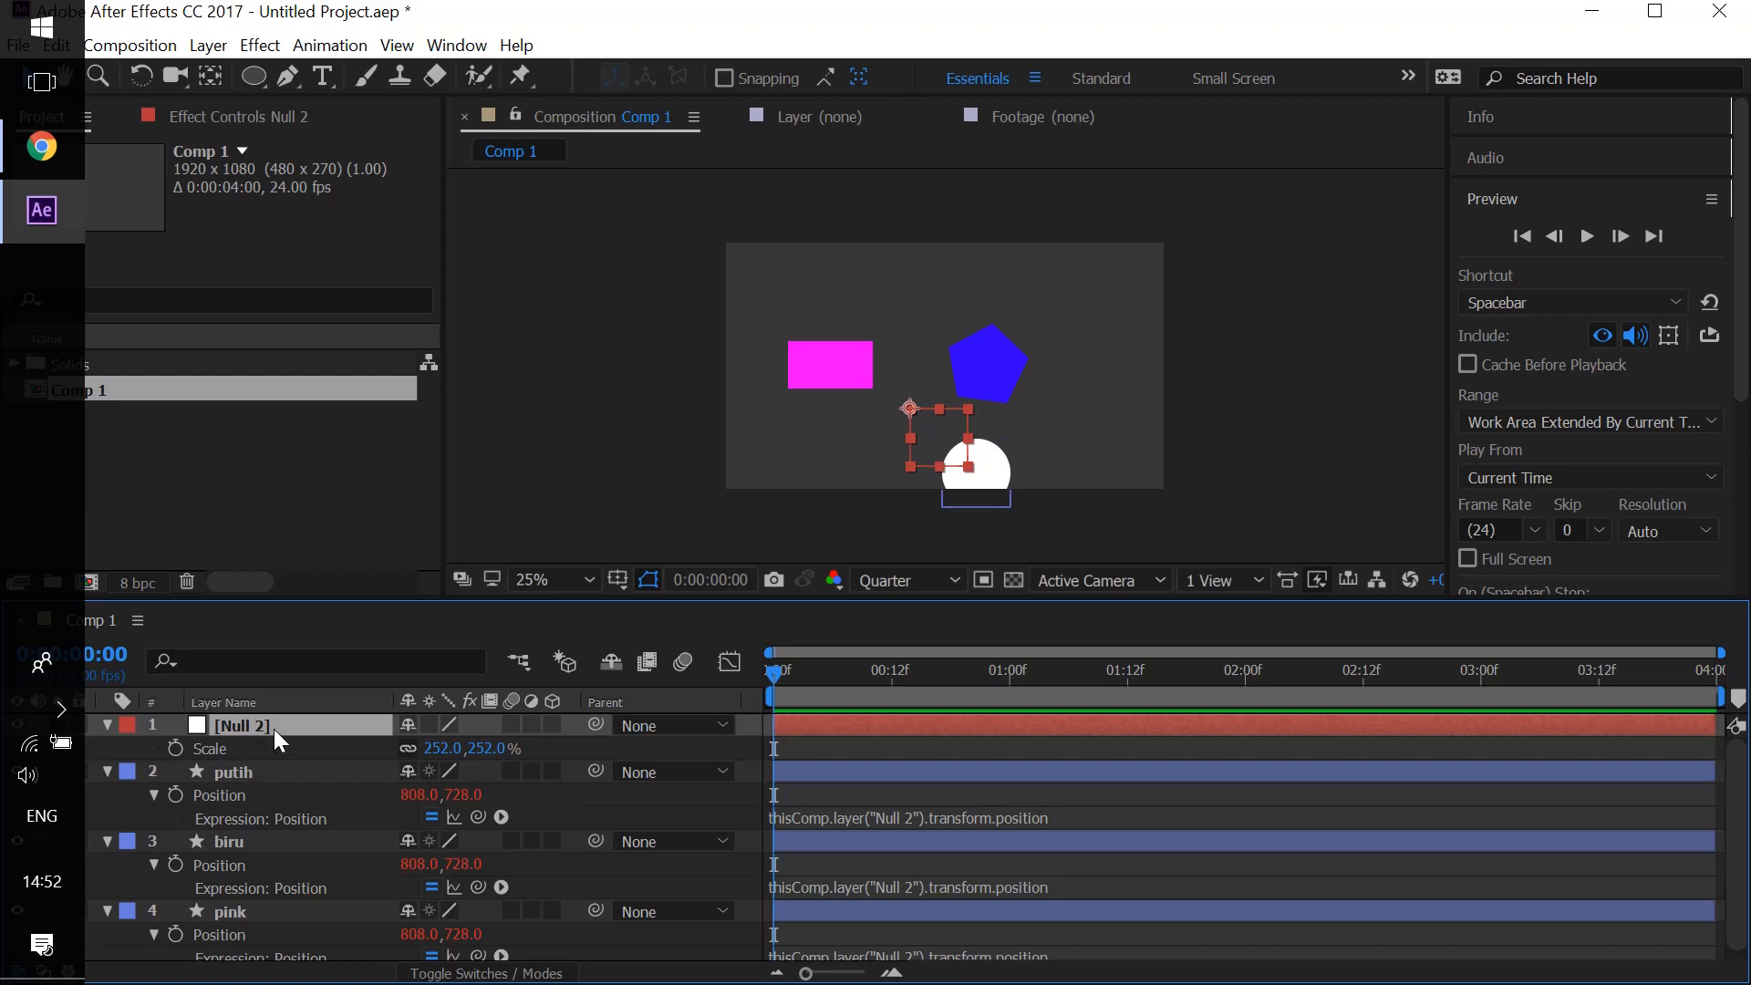
Show the Rotation property of Null 2 and rotate the null to 96°.
{"action": "key", "text": "r"}
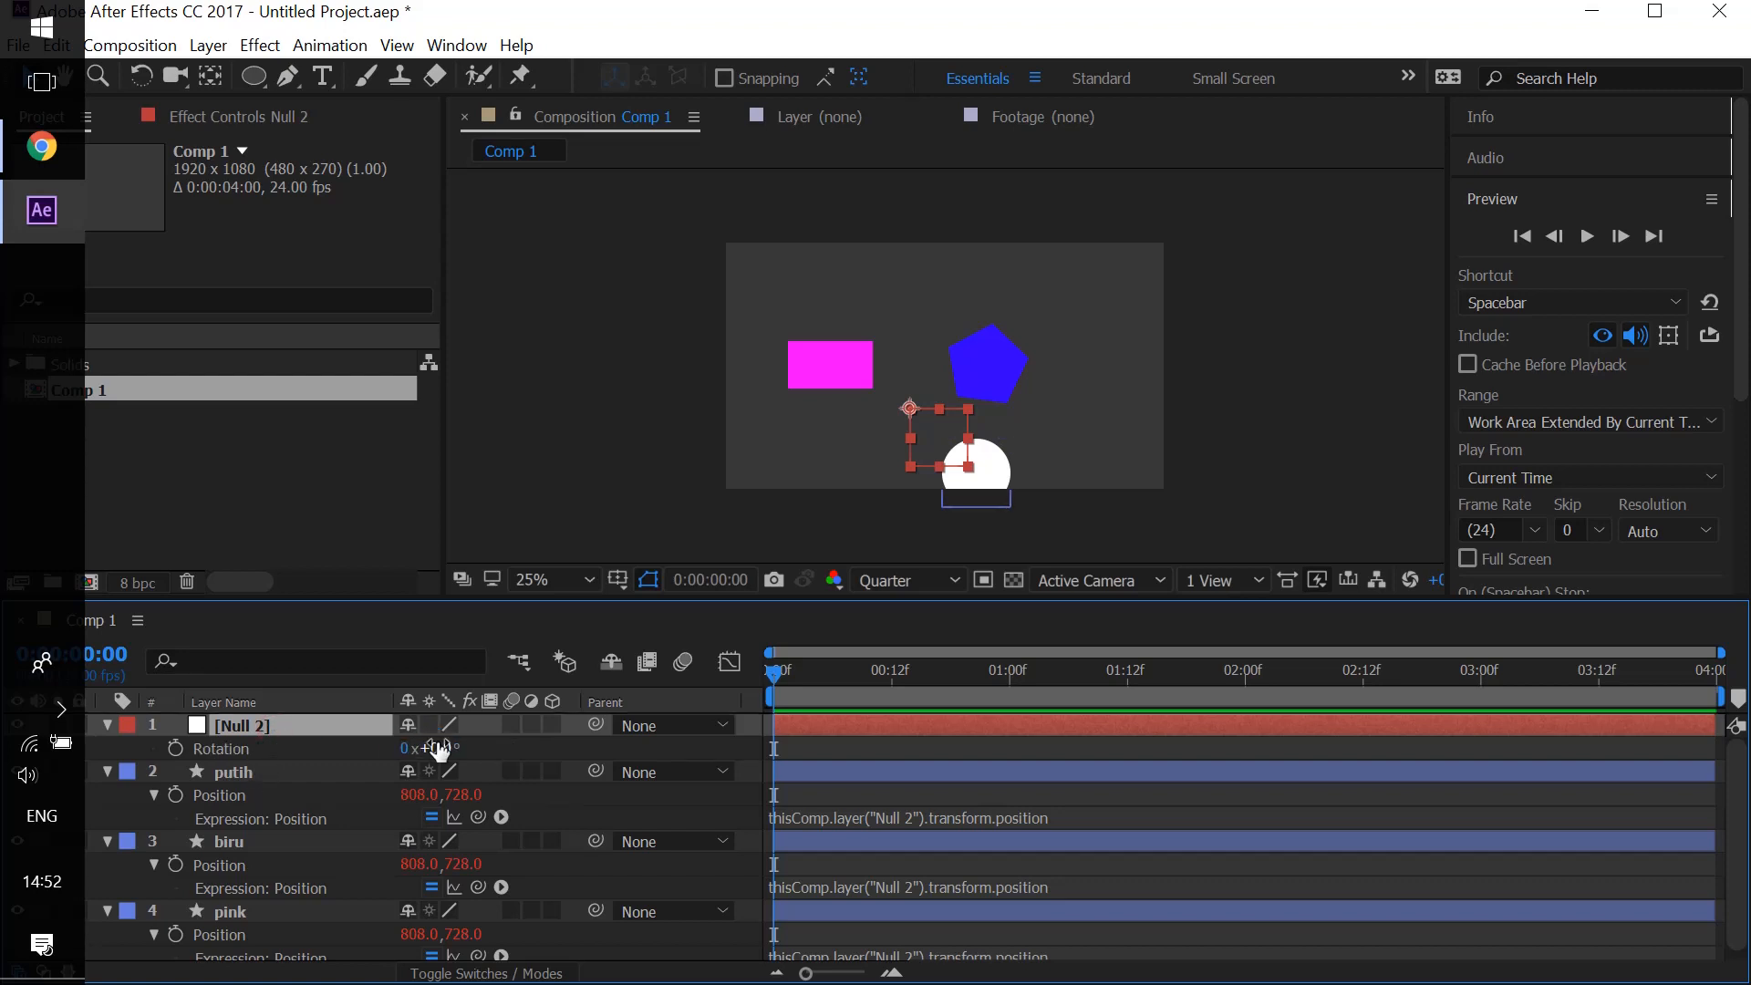
{"action": "left_click_drag", "start_coordinate": [447, 753], "coordinate": [629, 746]}
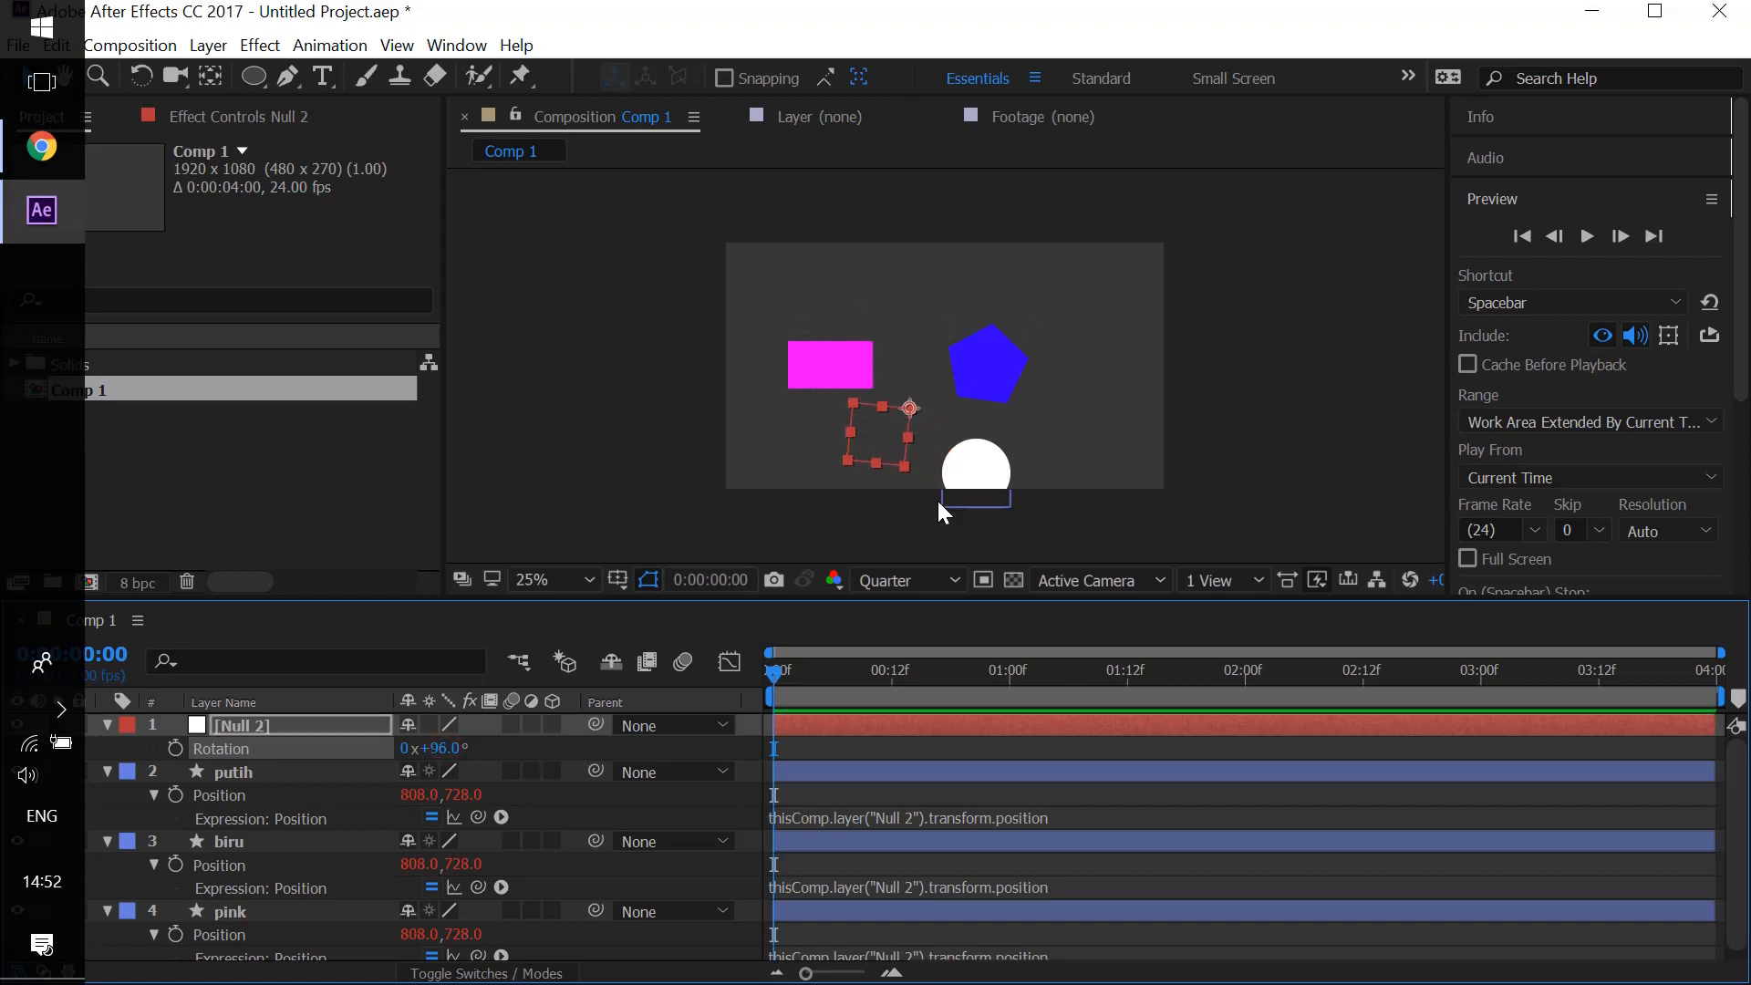
Select the putih, biru and pink shape layers together in the timeline.
{"action": "left_click", "coordinate": [216, 764]}
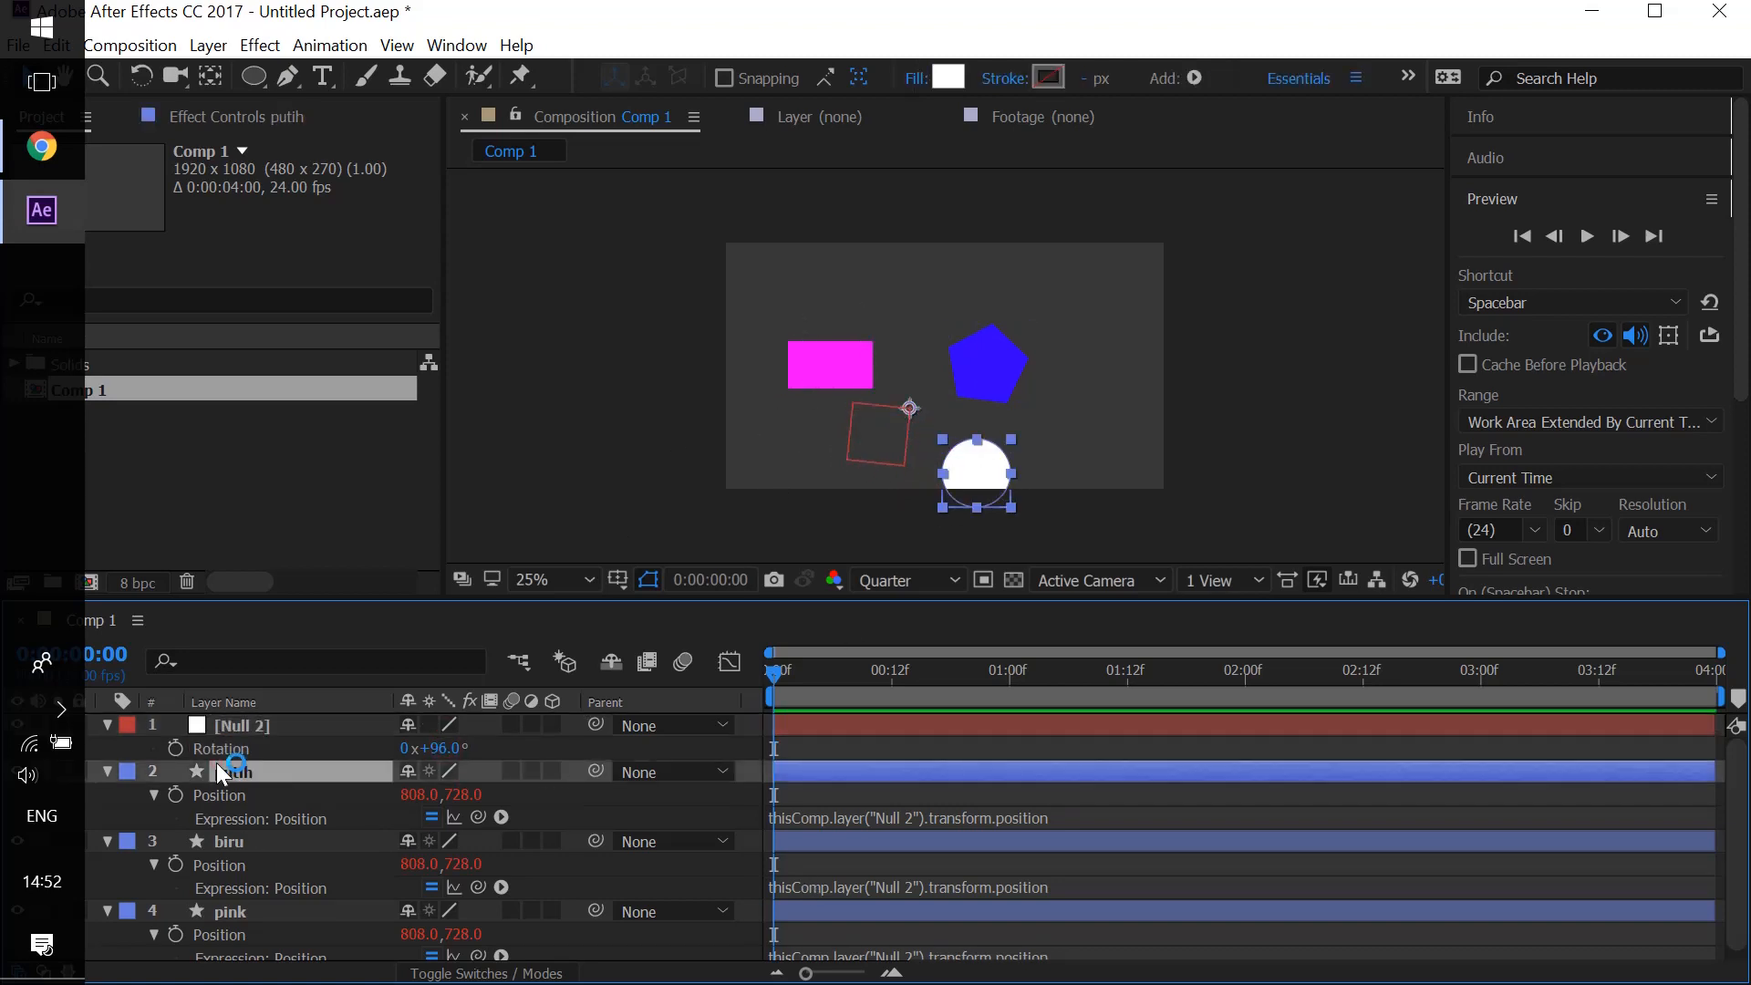
{"action": "left_click", "coordinate": [237, 911], "text": "shift"}
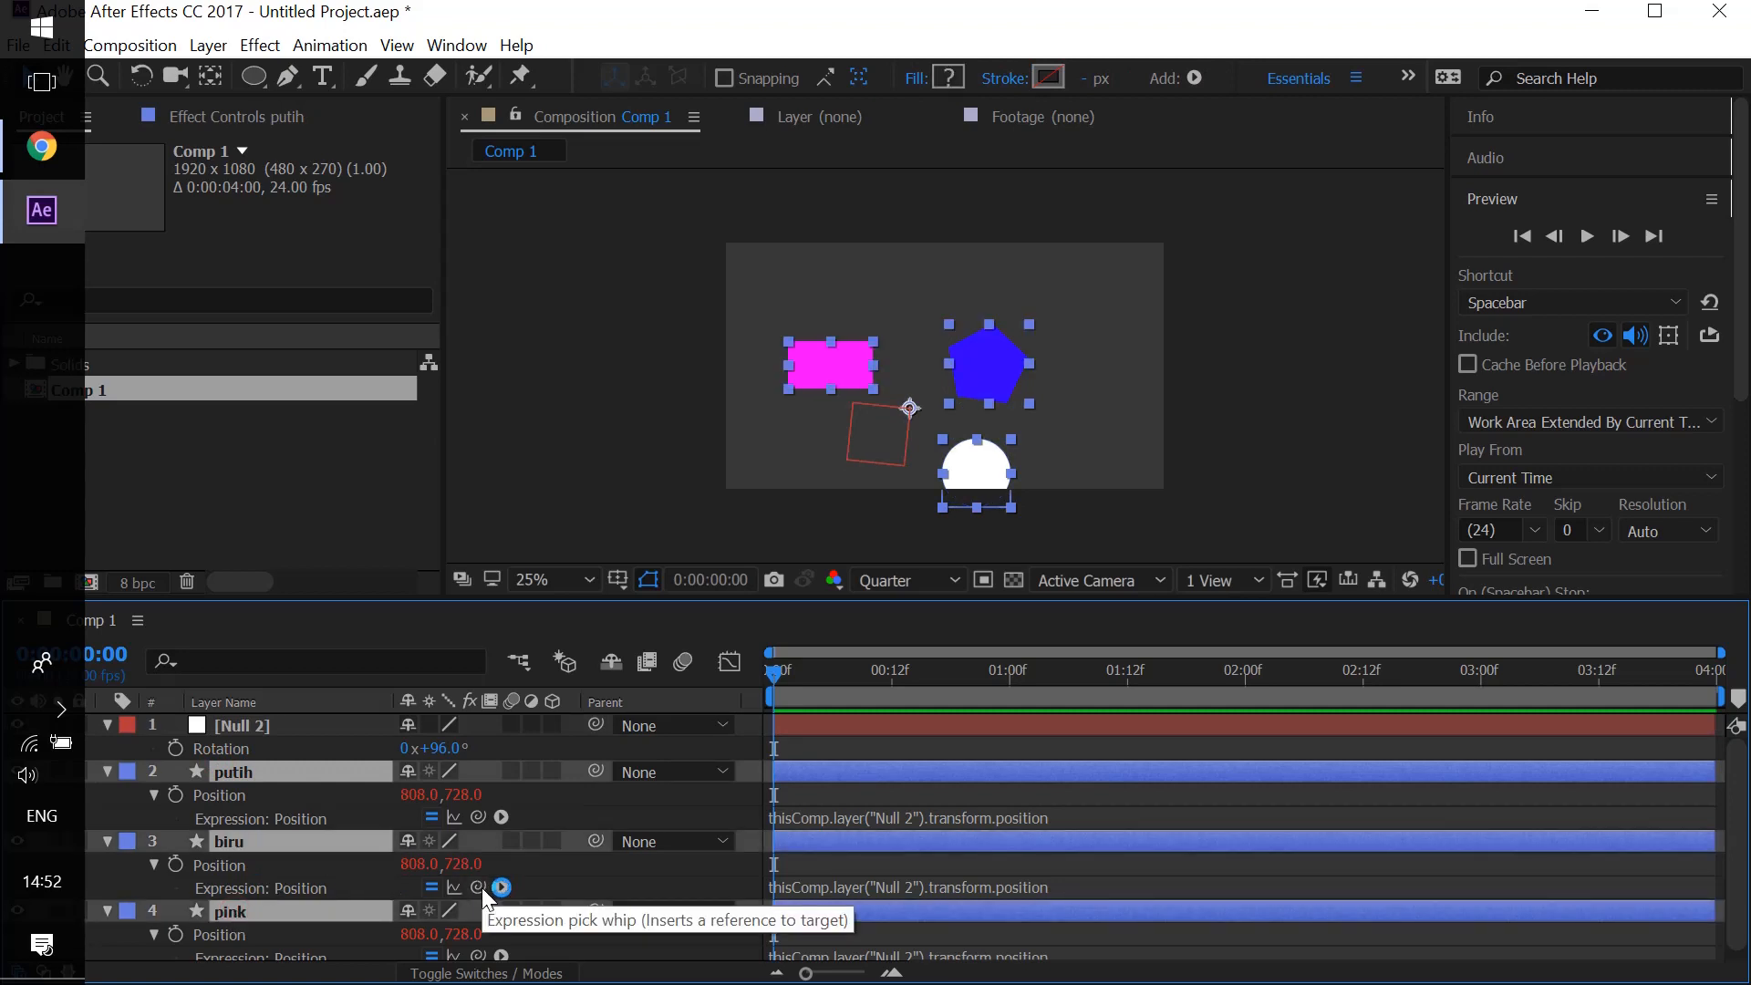
{"action": "left_click", "coordinate": [866, 889]}
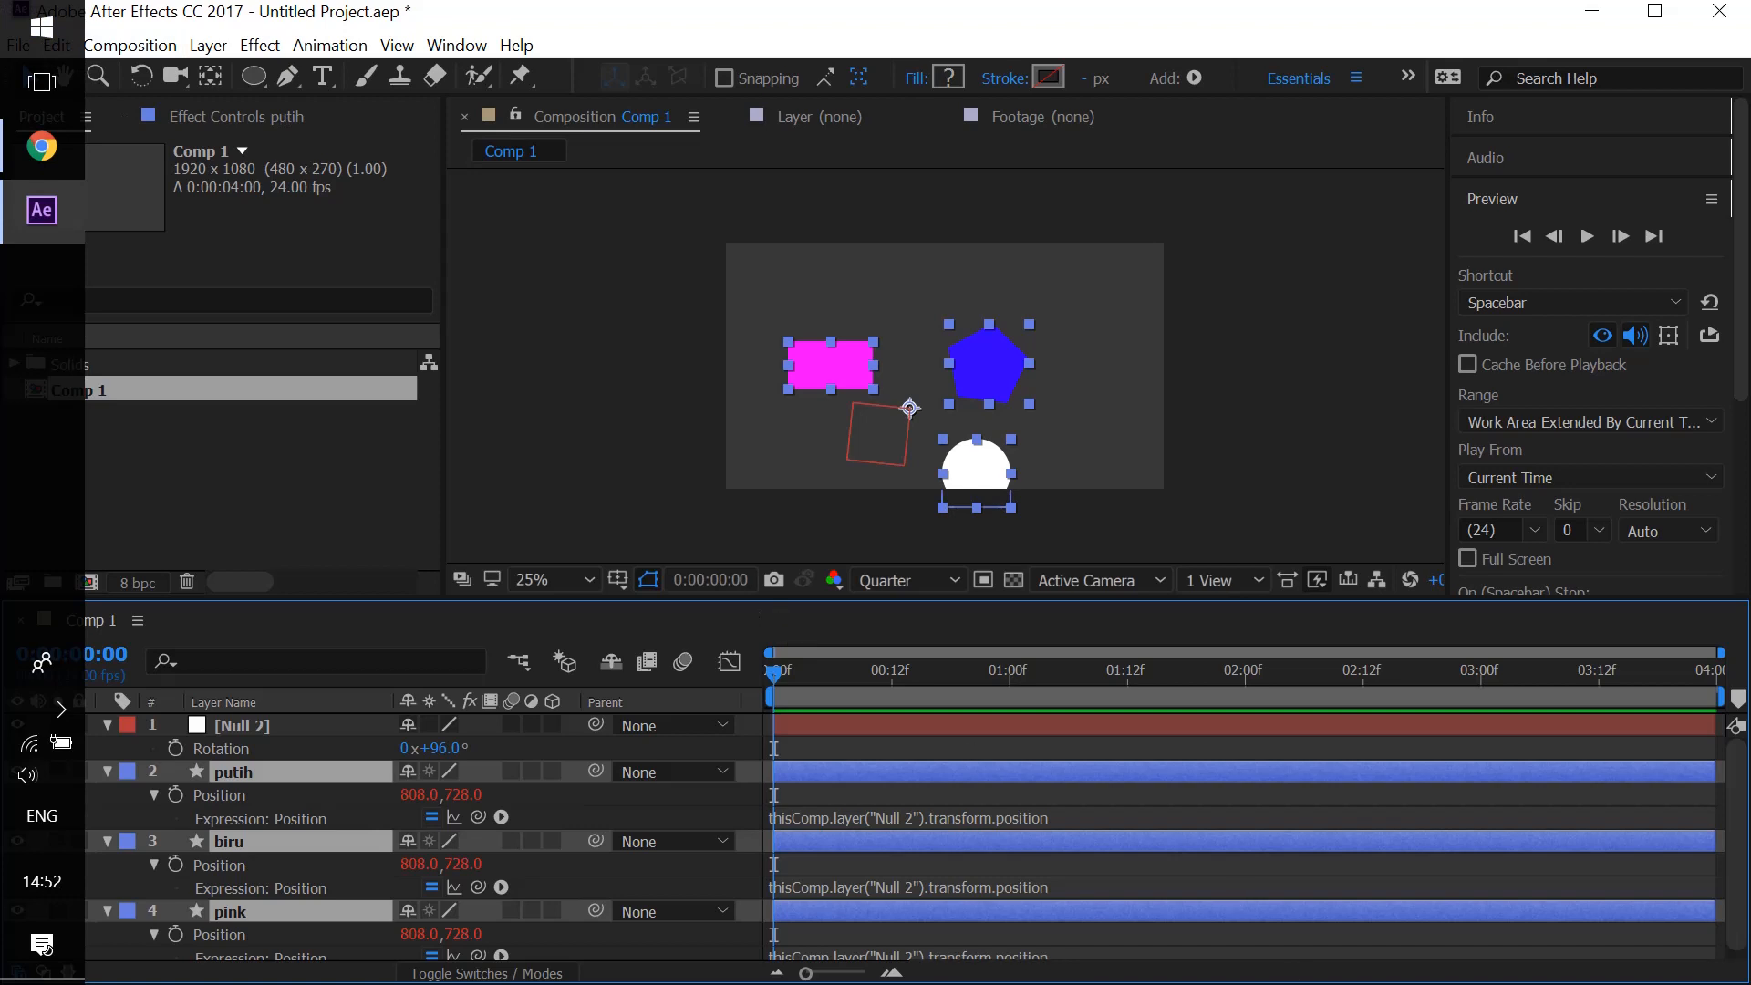
{"action": "left_click", "coordinate": [60, 711]}
{"action": "left_click", "coordinate": [112, 737]}
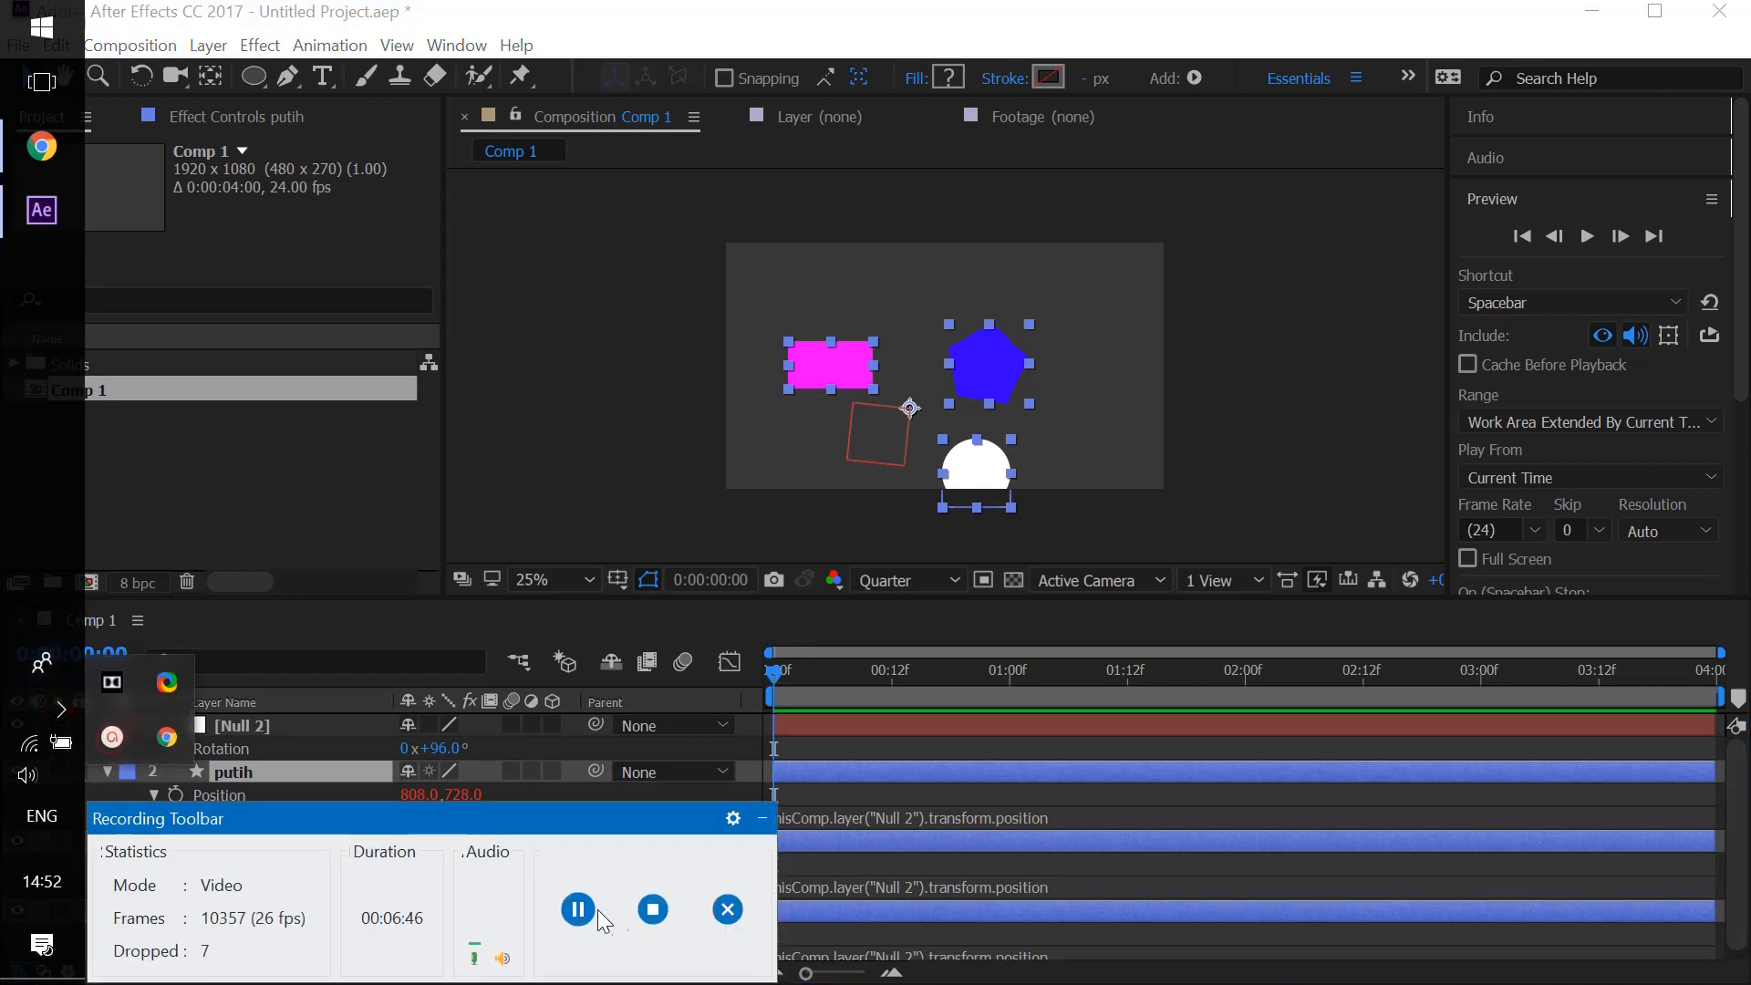